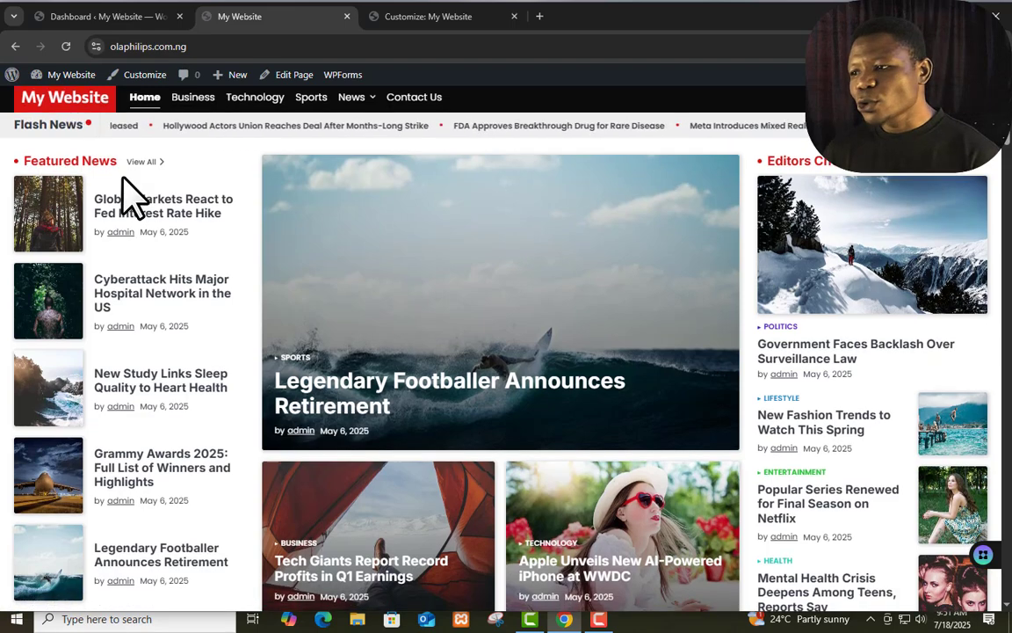
# - Examine the website's home page sections, from Featured News and Editors Choice down to Politics and Technology
pyautogui.scroll(-5, 137, 272)
pyautogui.scroll(-3, 90, 276)
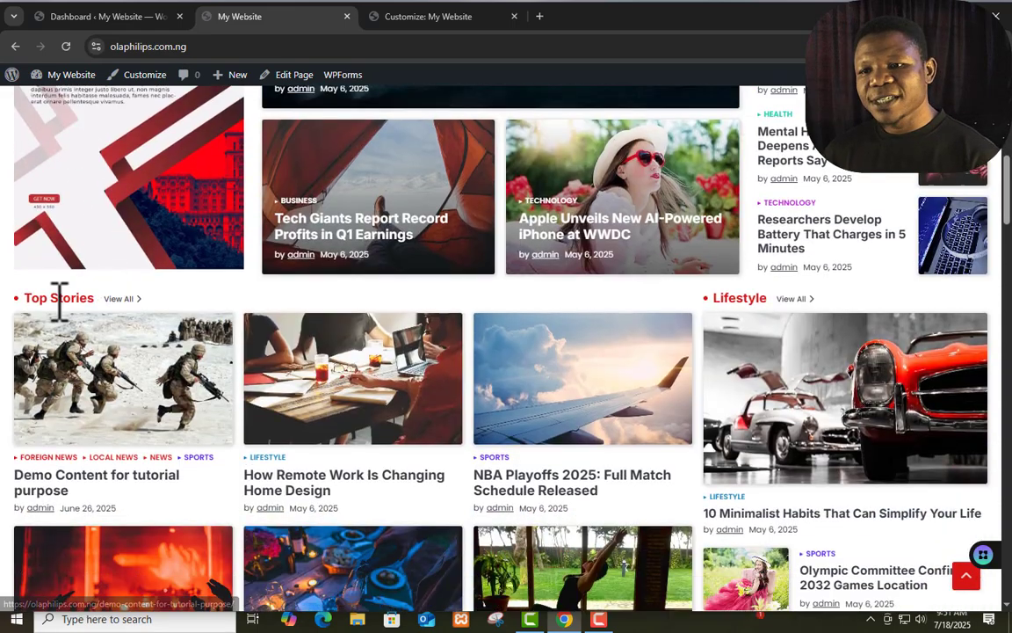
pyautogui.scroll(-1, 132, 360)
pyautogui.scroll(-4, 132, 360)
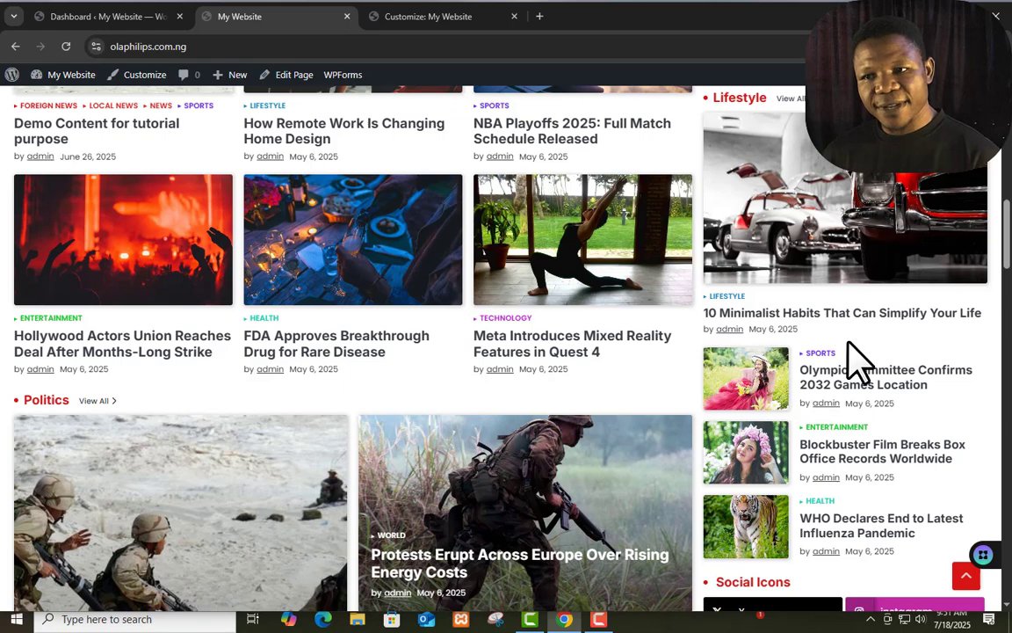
pyautogui.scroll(8, 722, 283)
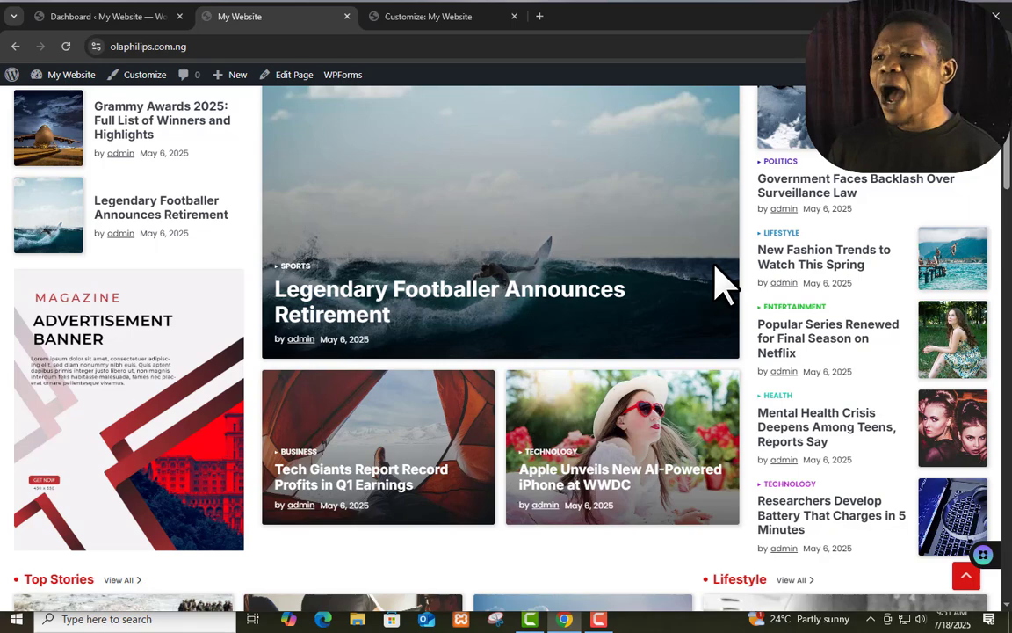
pyautogui.scroll(3, 743, 280)
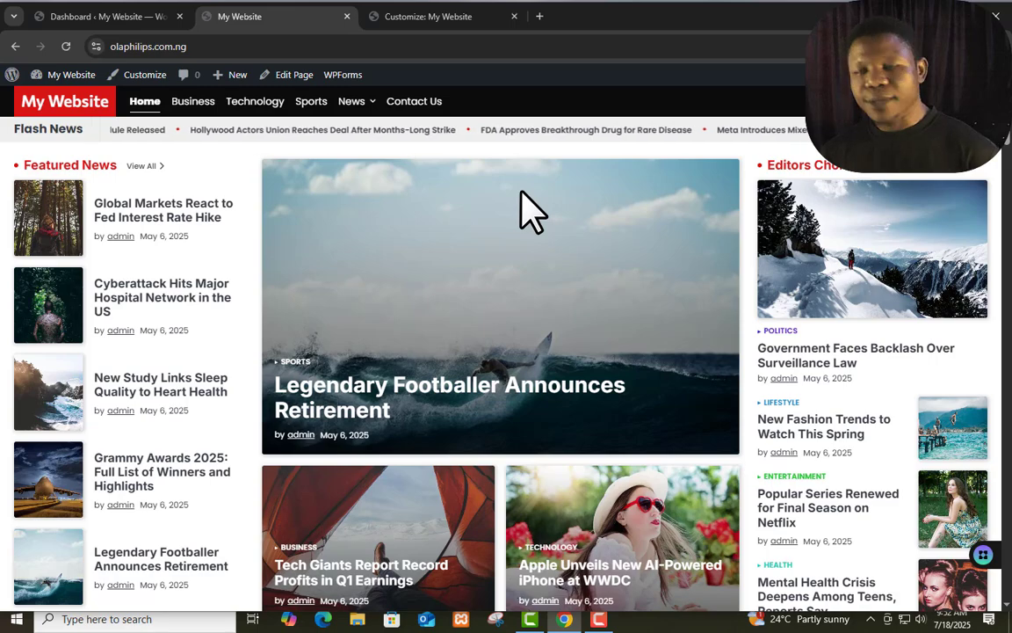
pyautogui.scroll(-5, 781, 272)
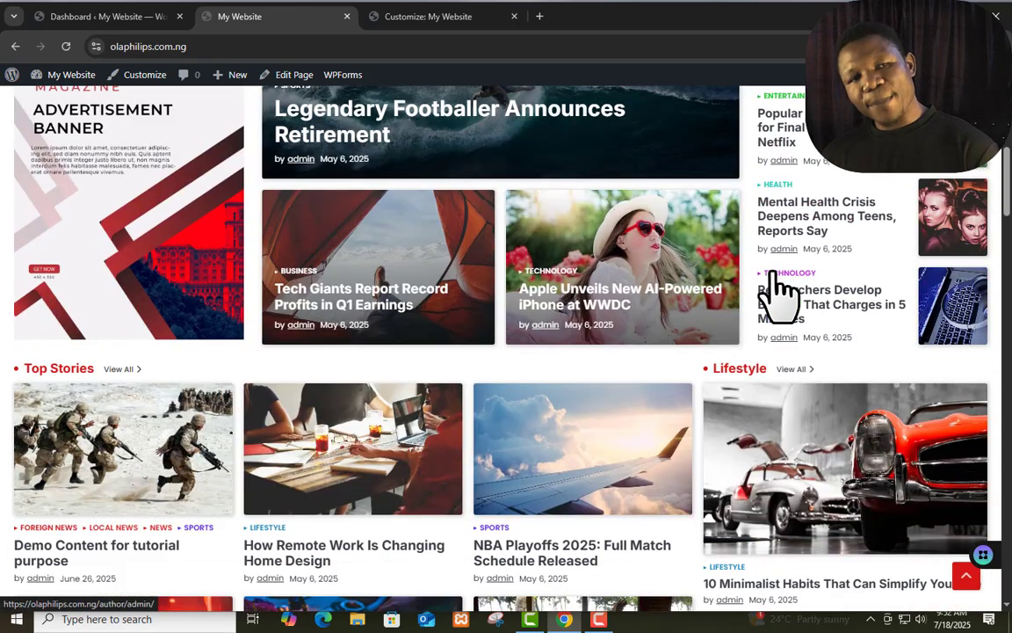
pyautogui.scroll(5, 709, 376)
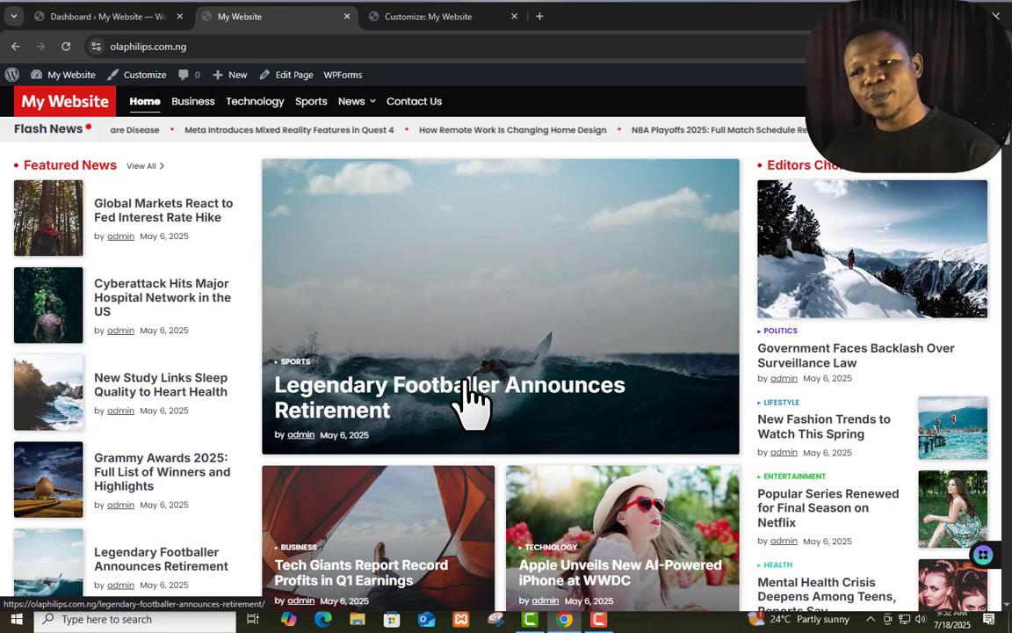
pyautogui.scroll(-15, 492, 396)
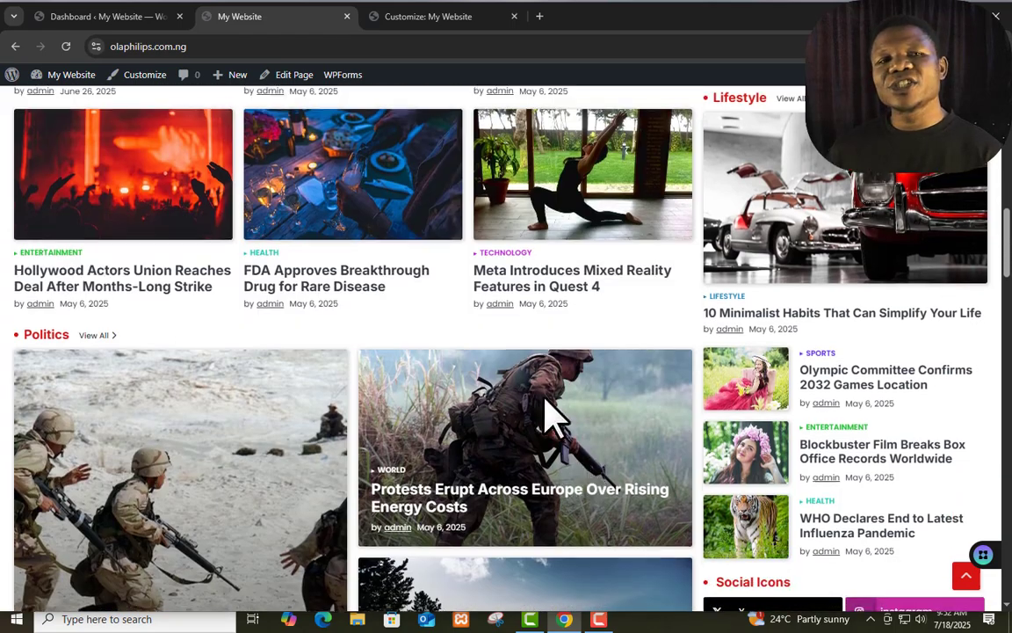
pyautogui.scroll(-4, 562, 439)
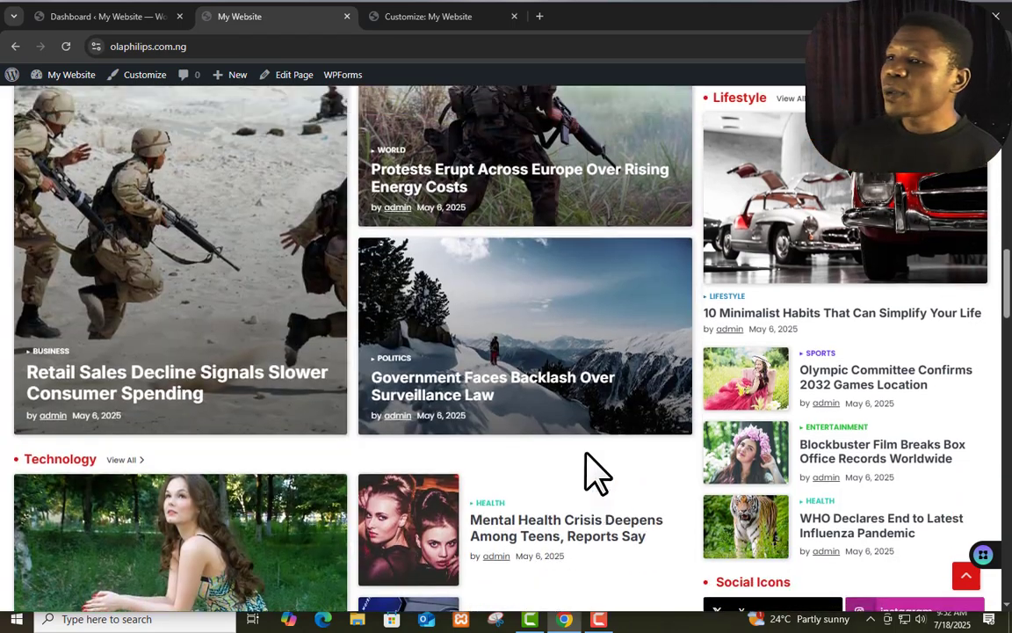
pyautogui.scroll(2, 595, 474)
pyautogui.scroll(15, 586, 474)
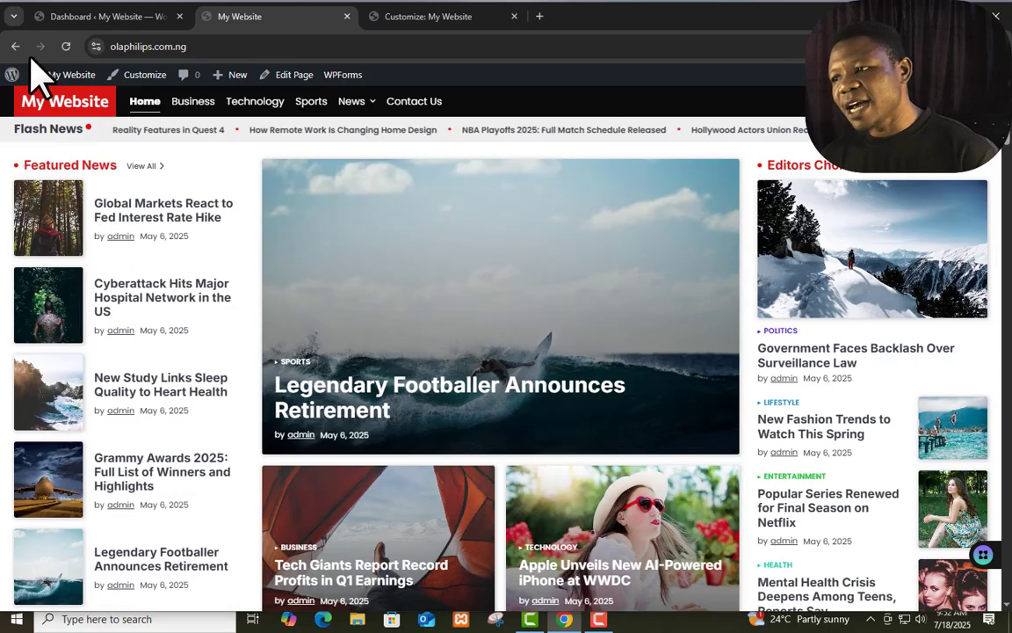
# - Open the Widgets management page from the site's WordPress admin dashboard
pyautogui.click(93, 18)
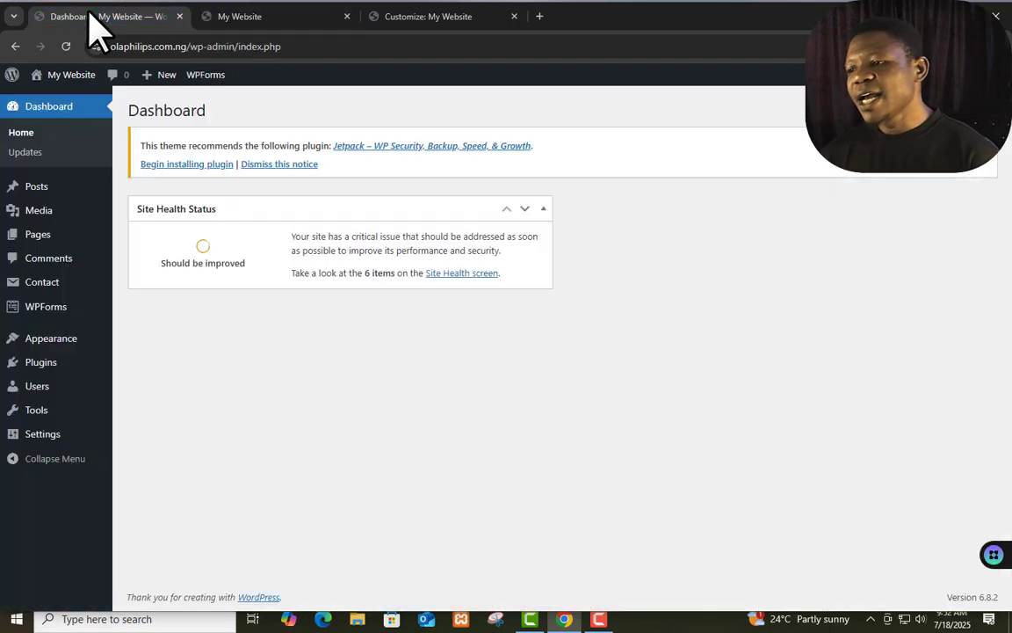
pyautogui.moveTo(61, 339)
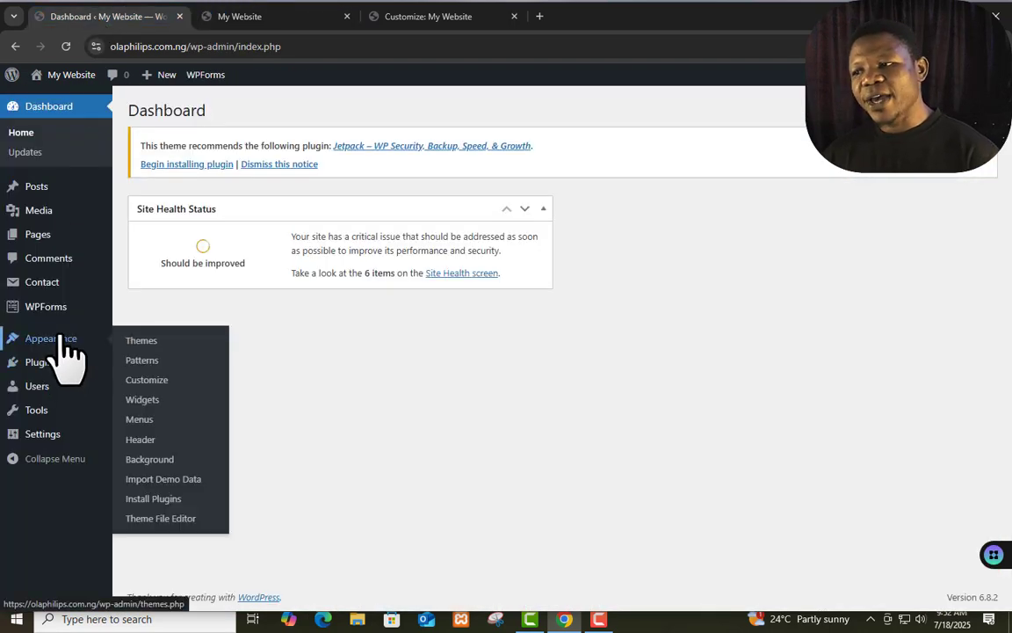
pyautogui.click(143, 399)
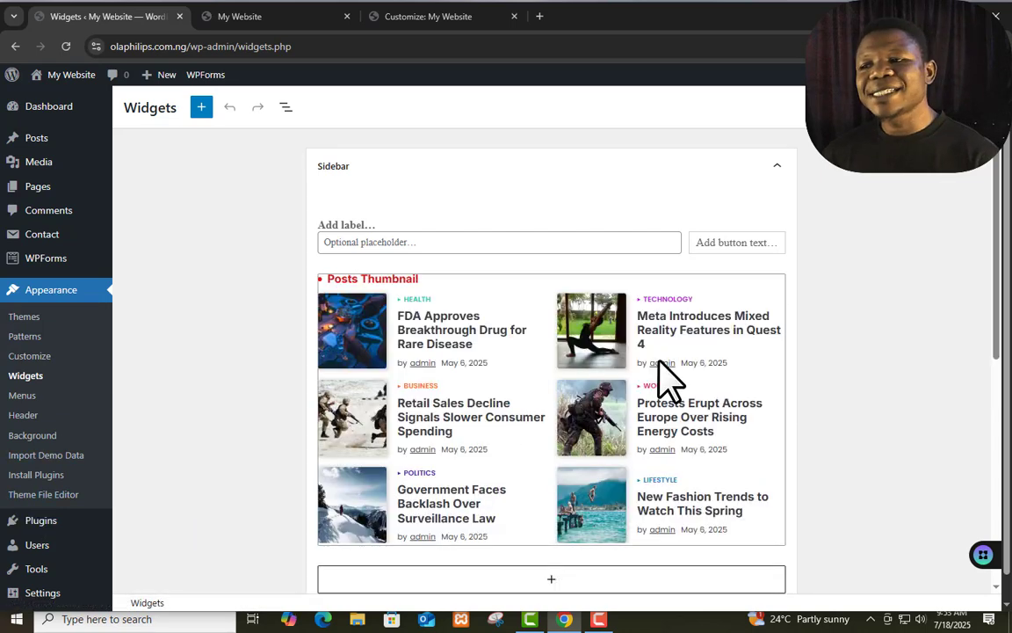
# - Review the theme's widget areas on the Widgets page, from Sidebar through the footer areas to Inactive widgets
pyautogui.scroll(-4, 685, 290)
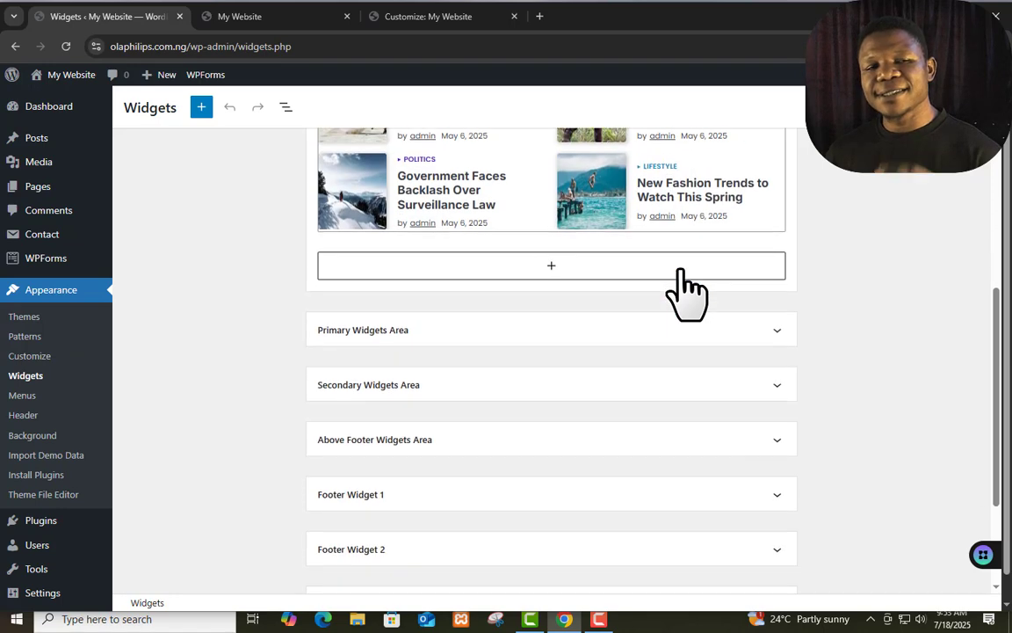
pyautogui.scroll(-2, 686, 295)
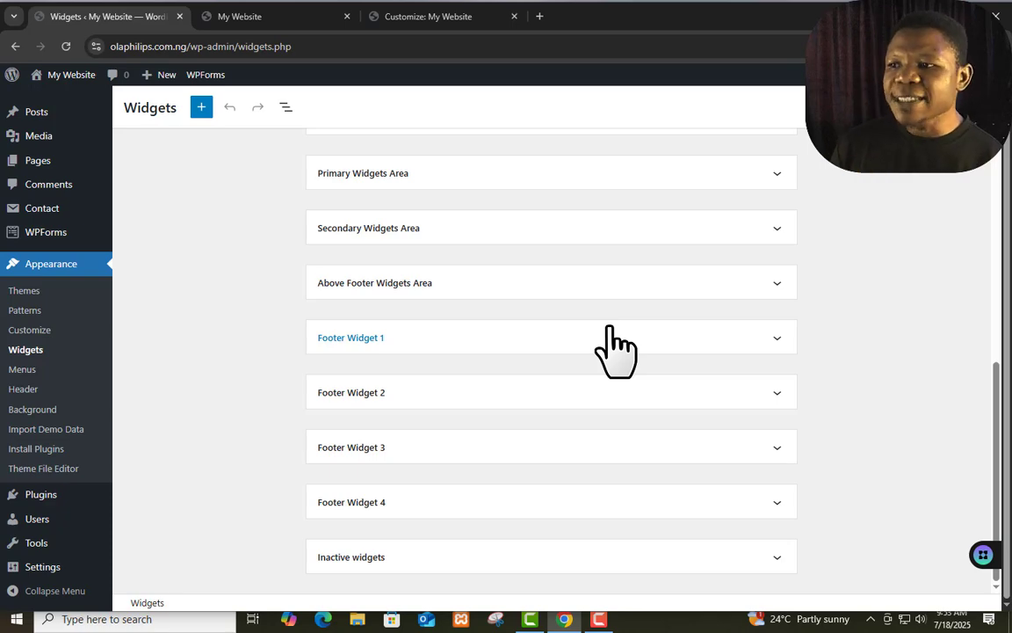
pyautogui.scroll(10, 615, 352)
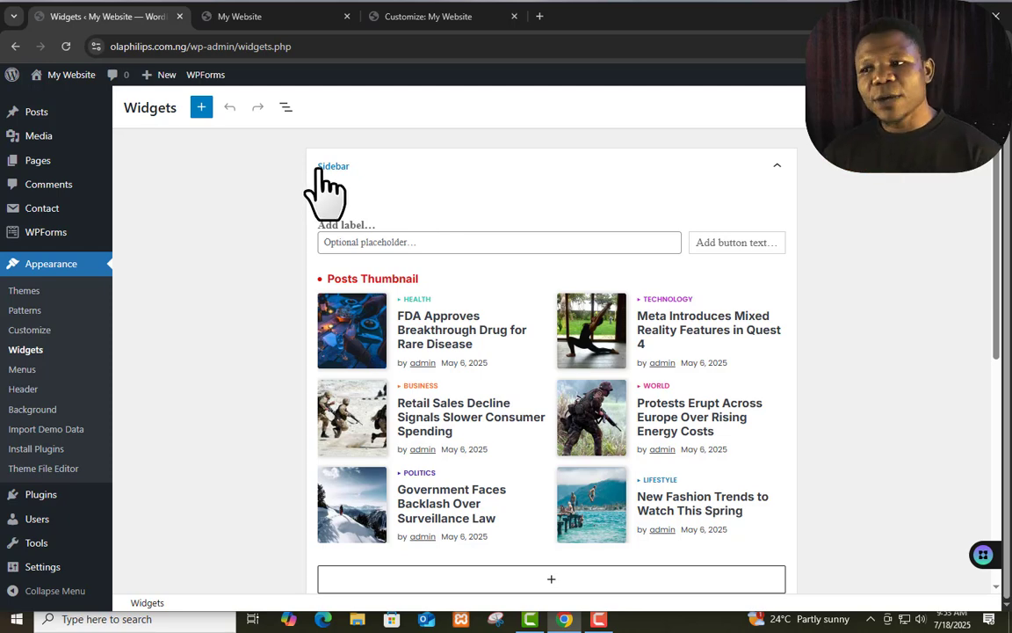
pyautogui.scroll(-4, 484, 224)
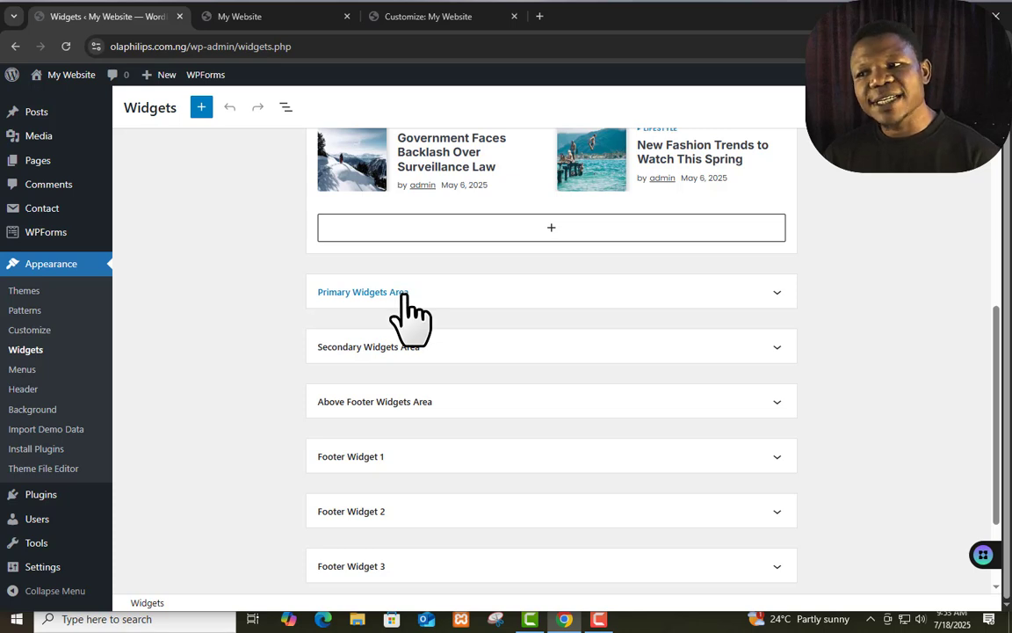
pyautogui.scroll(-1, 424, 356)
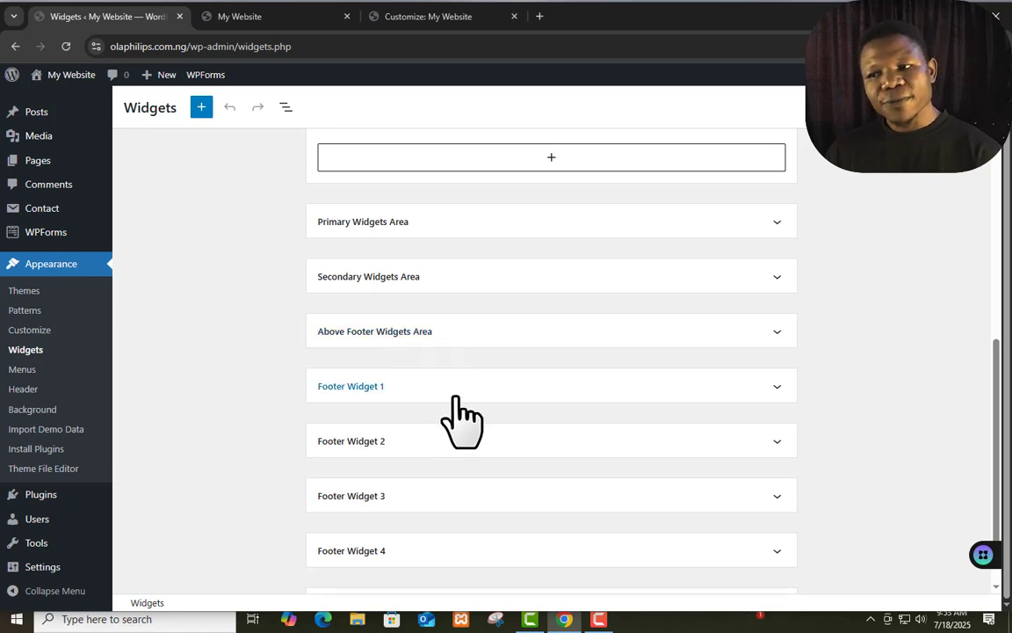
pyautogui.scroll(-1, 455, 397)
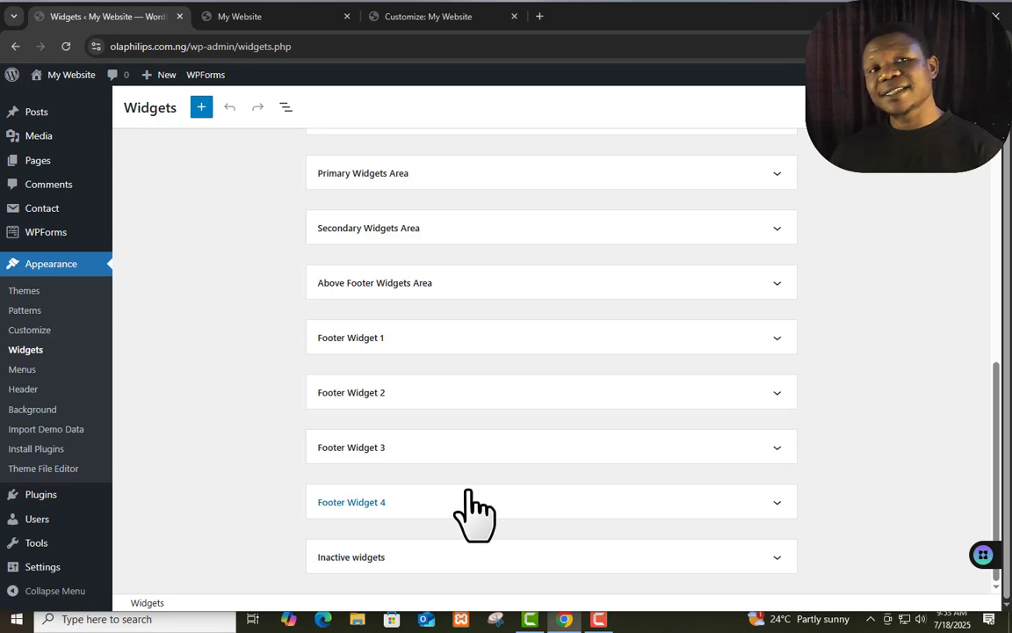
# - Expand the Inactive widgets area, look through the widgets it holds, and collapse it again
pyautogui.click(781, 554)
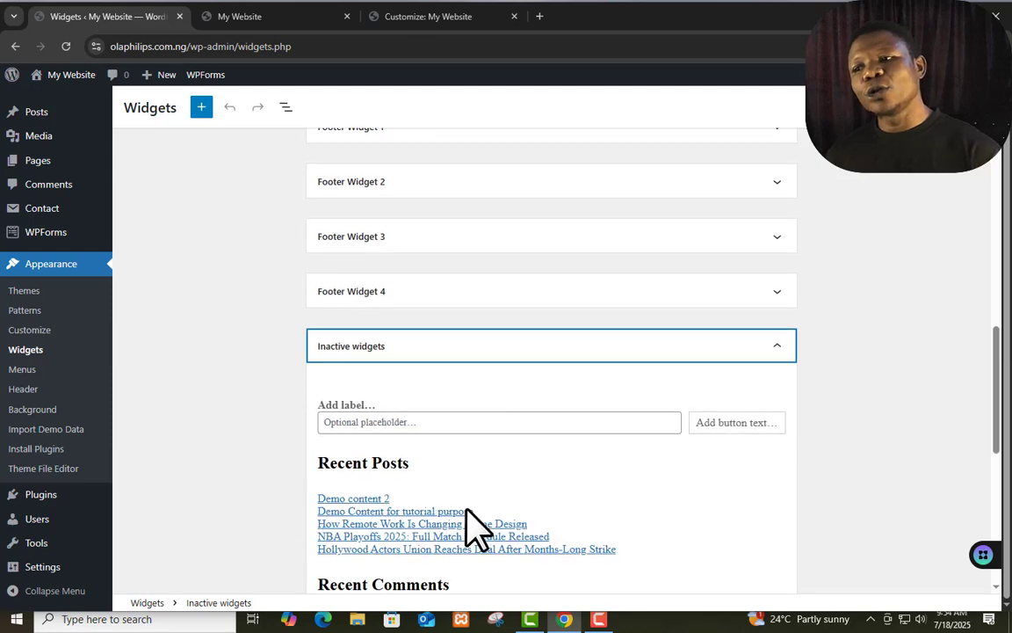
pyautogui.scroll(-5, 466, 509)
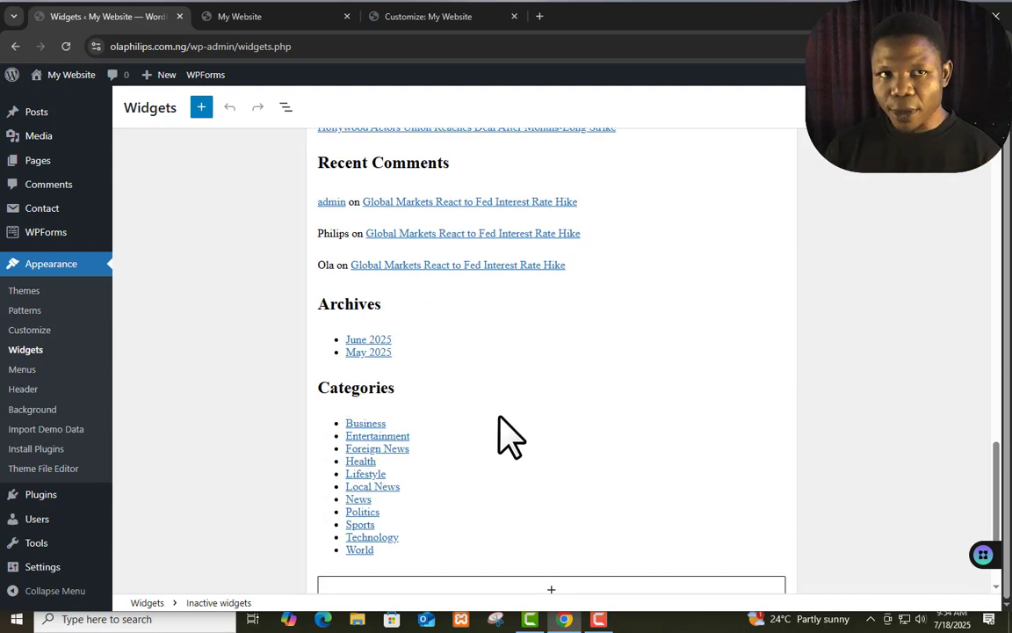
pyautogui.scroll(-1, 499, 417)
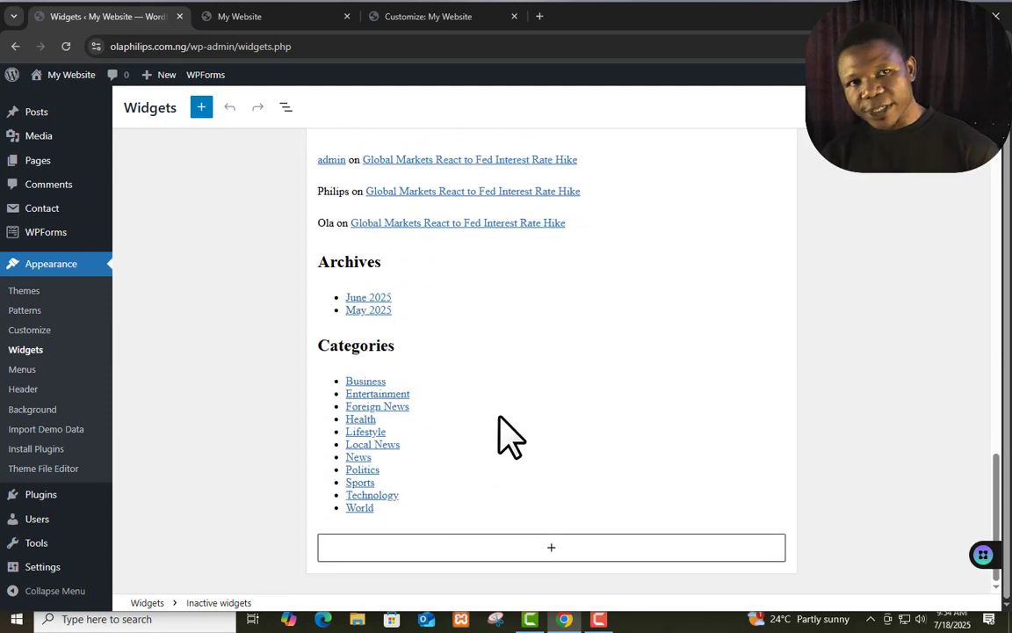
pyautogui.scroll(4, 510, 436)
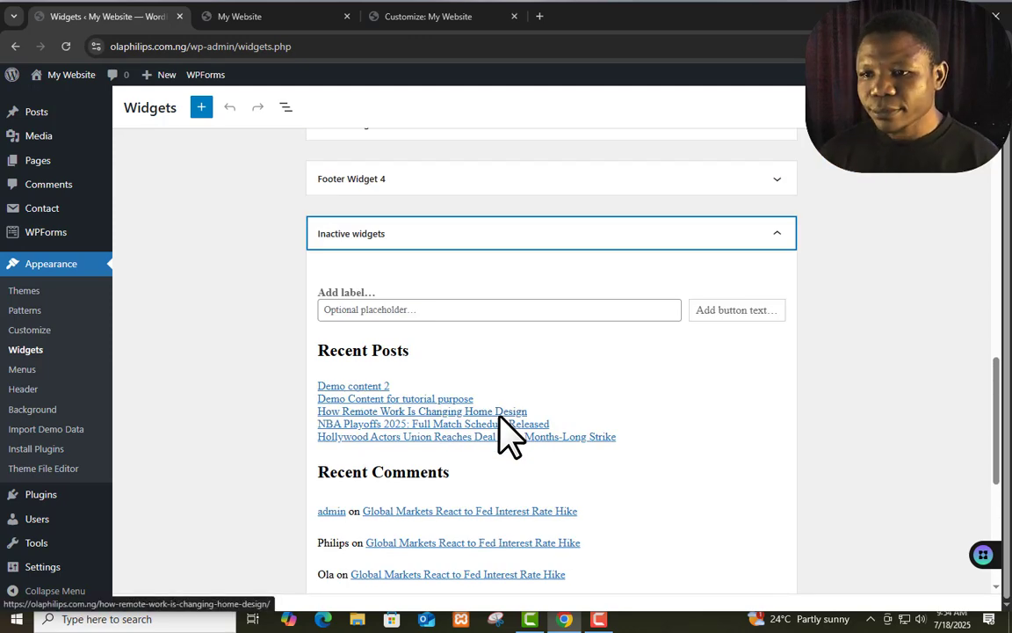
pyautogui.click(791, 232)
# - Review the contents of the Sidebar widget area, including its search field and Posts Thumbnail widget
pyautogui.scroll(5, 592, 266)
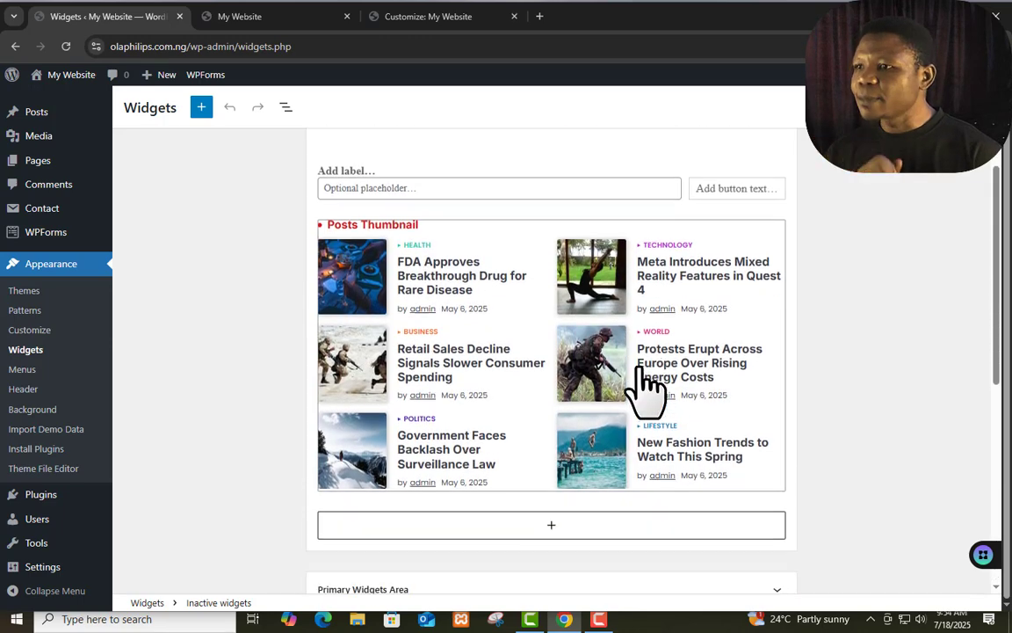
pyautogui.scroll(-3, 645, 392)
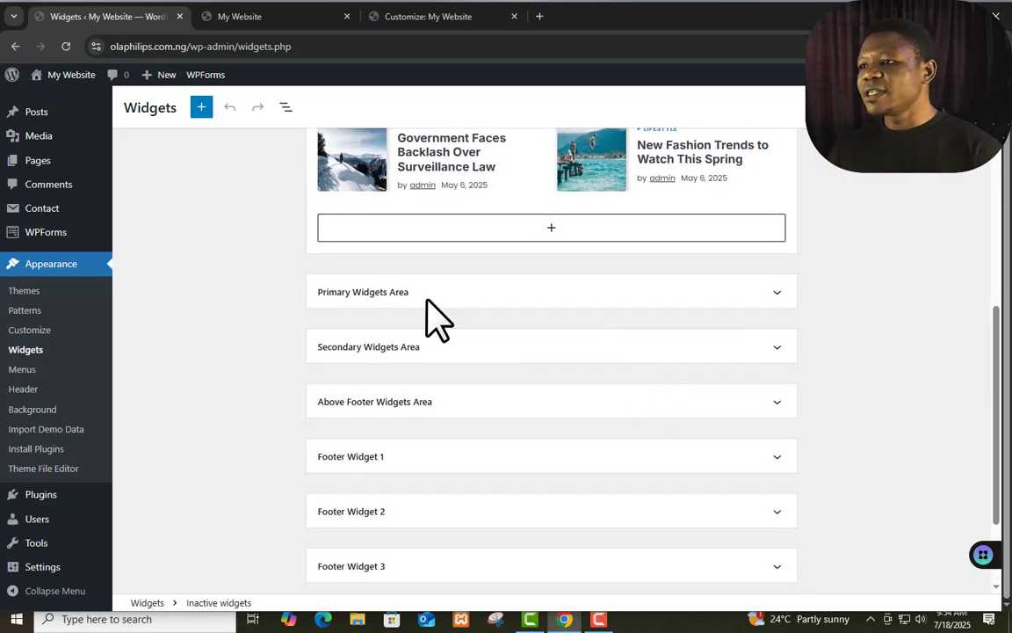
pyautogui.click(291, 19)
pyautogui.click(119, 23)
pyautogui.scroll(4, 584, 290)
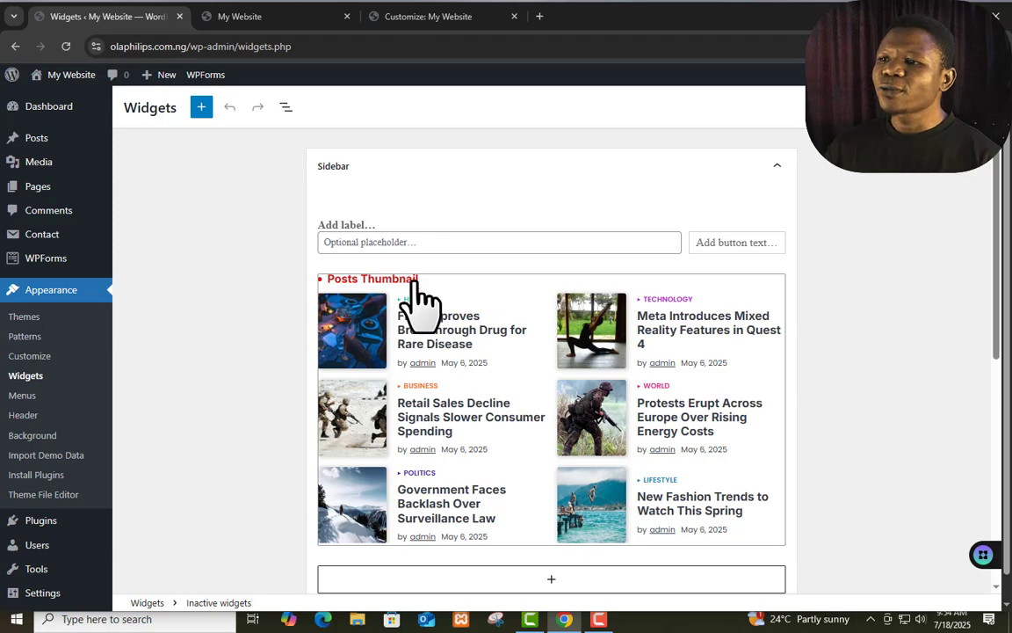
# - Open the post "Global Markets React to Fed Interest Rate Hike" on the live site and examine its sidebar
pyautogui.click(302, 25)
pyautogui.scroll(-5, 754, 415)
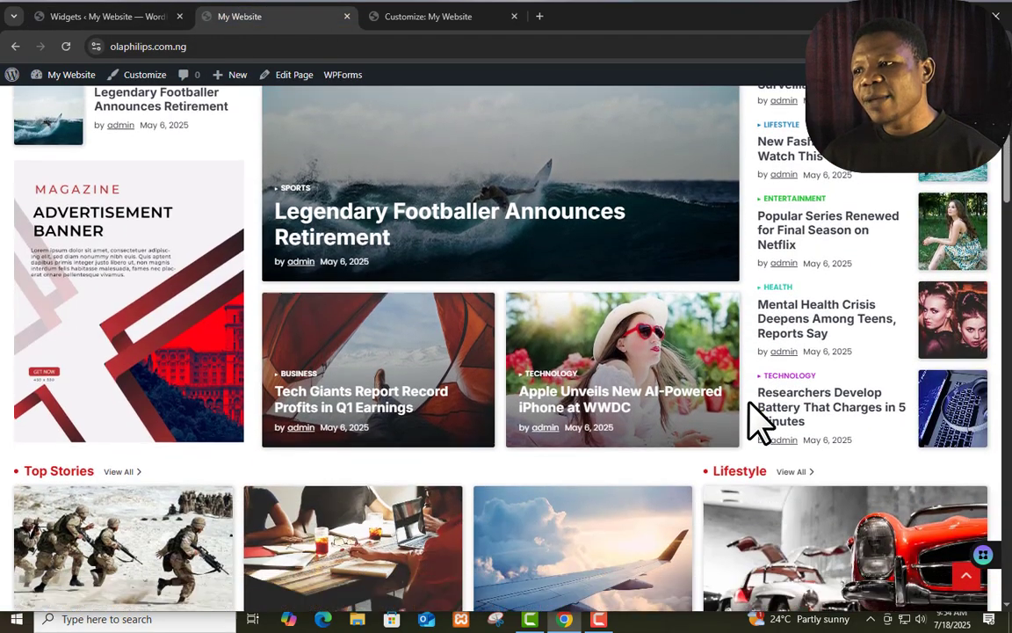
pyautogui.scroll(-4, 756, 425)
pyautogui.scroll(6, 756, 424)
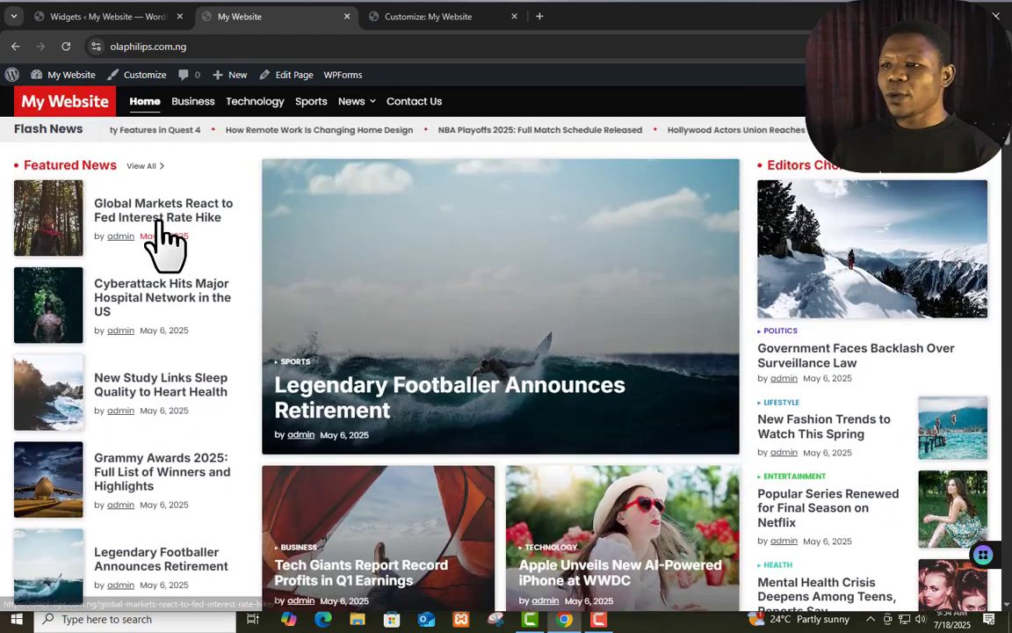
pyautogui.click(158, 221)
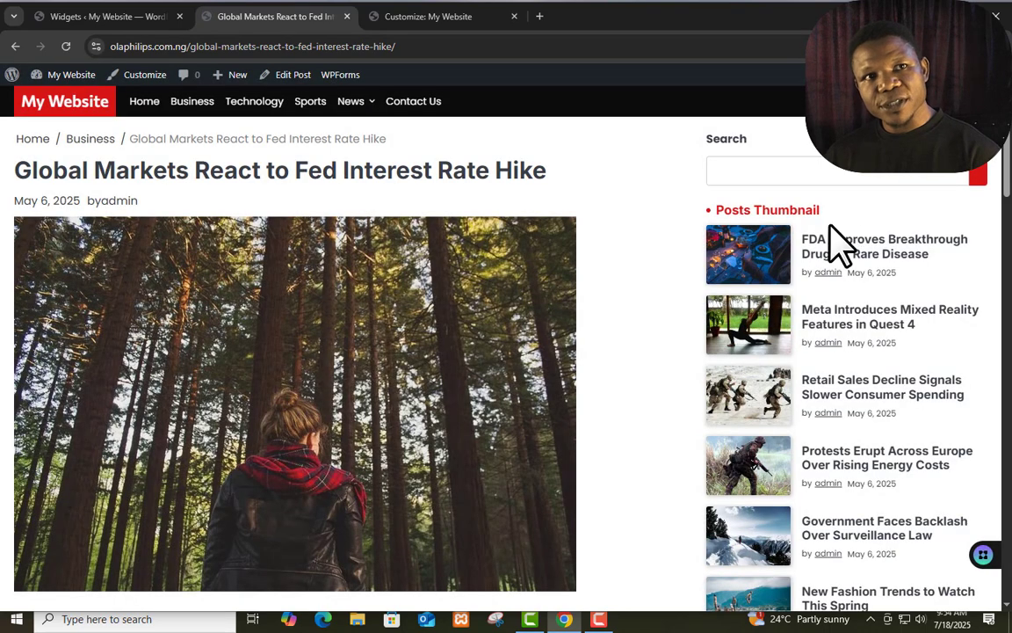
pyautogui.scroll(-1, 839, 241)
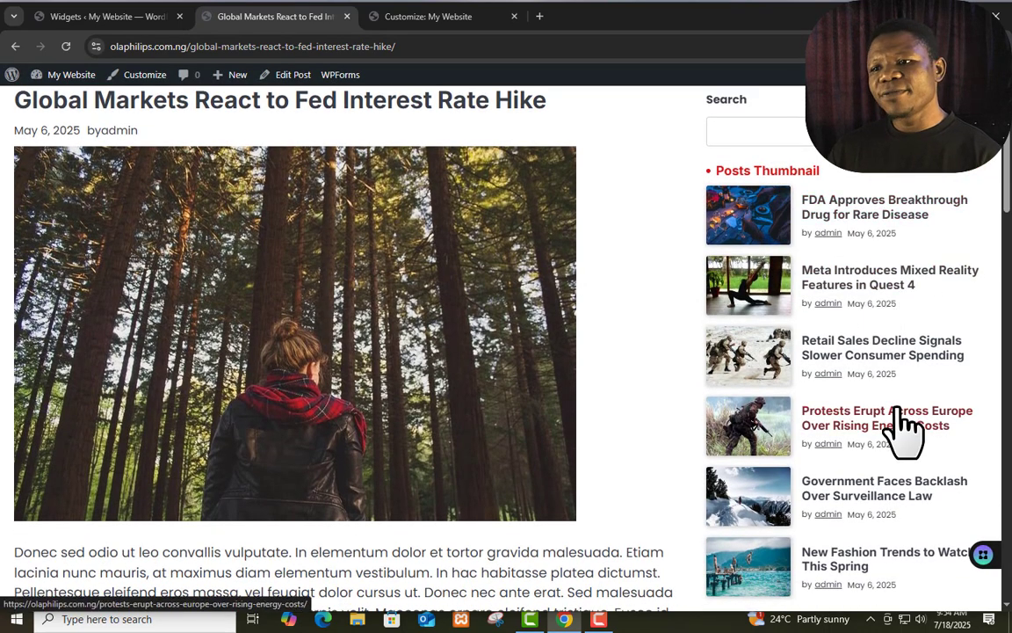
# - Compare the Sidebar area on the Widgets page with the search and Posts Thumbnail widgets shown beside the live post
pyautogui.click(77, 16)
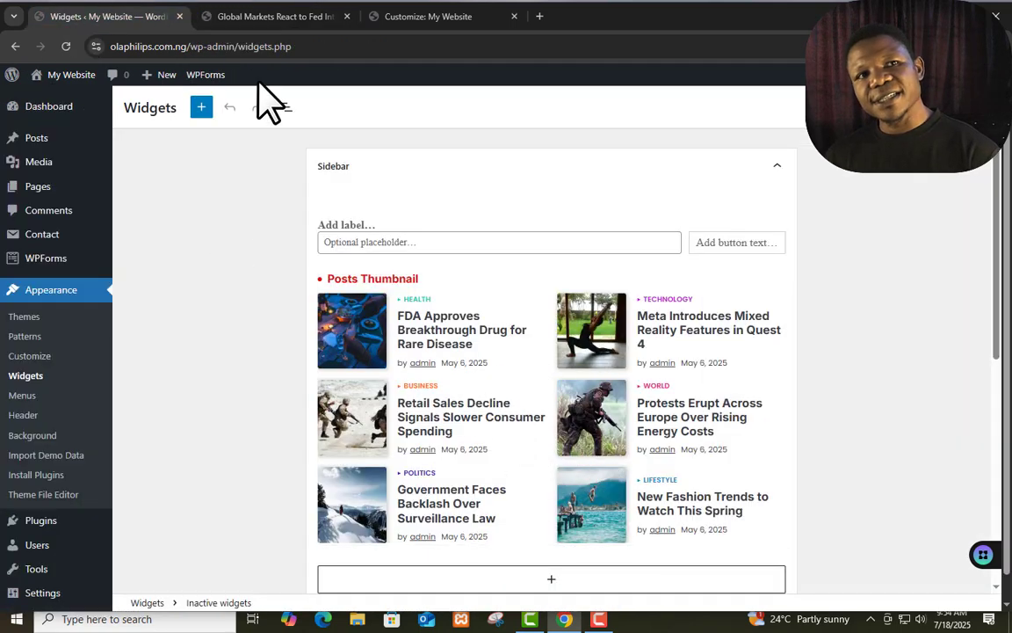
pyautogui.click(280, 18)
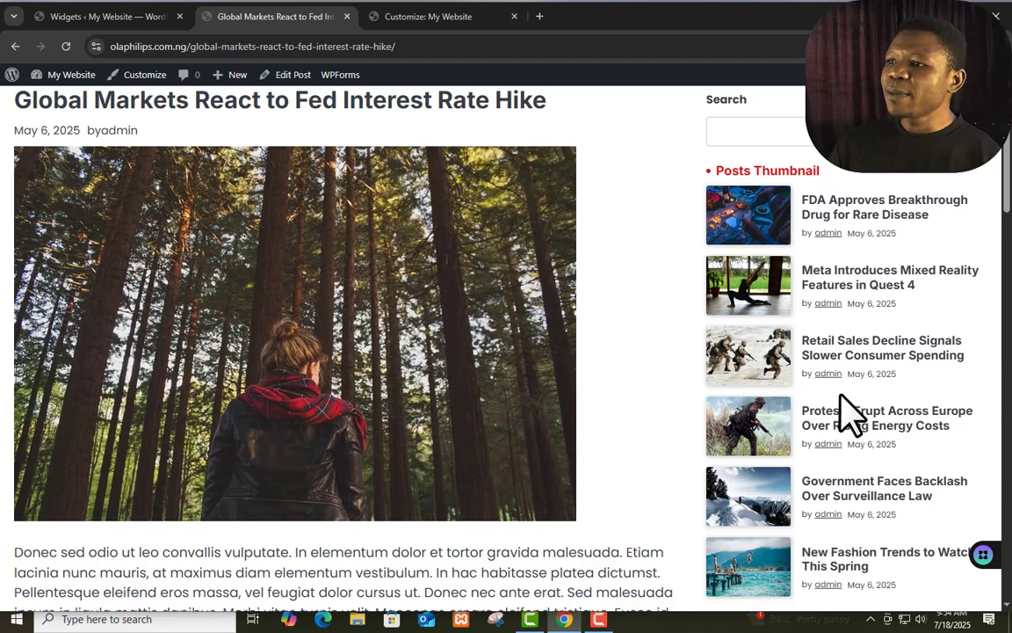
pyautogui.scroll(2, 253, 361)
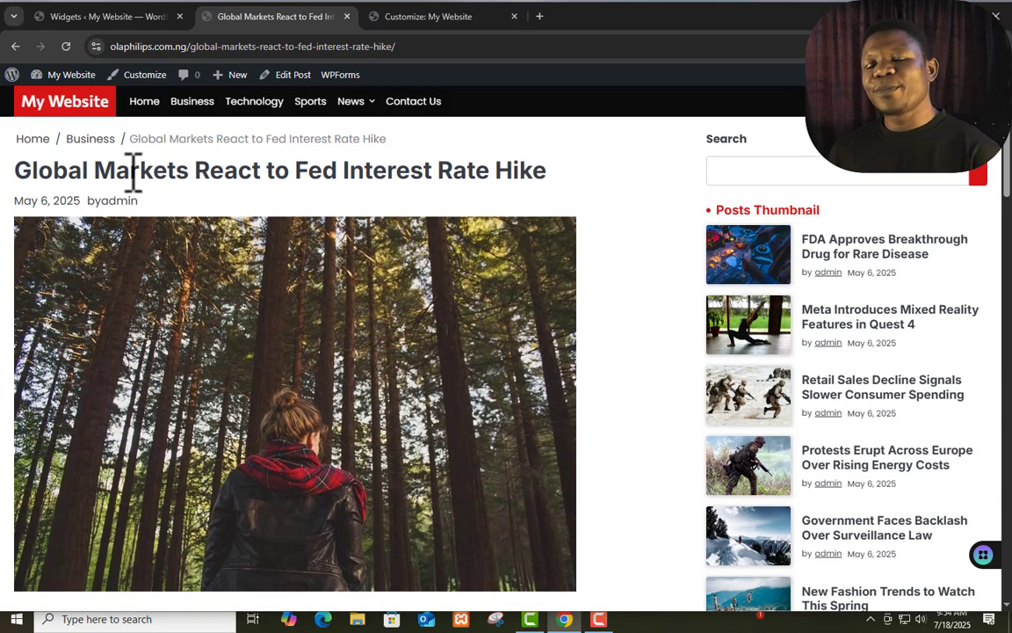
# - Return the live site to its home page and locate the Primary Widgets Area on the Widgets page
pyautogui.click(145, 102)
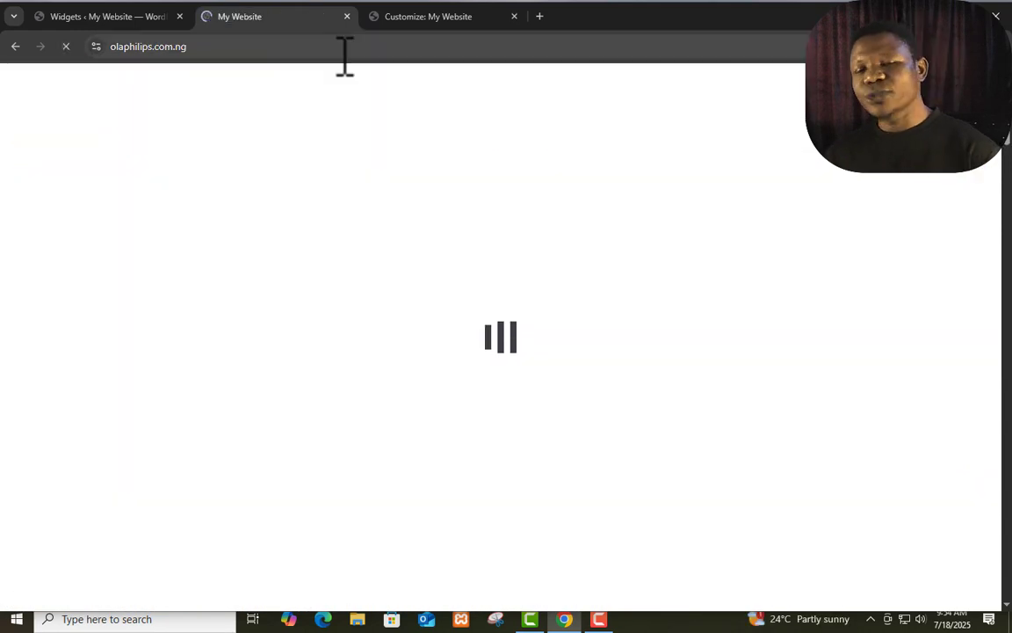
pyautogui.hotkey('ctrl', 'shift', 'Tab')
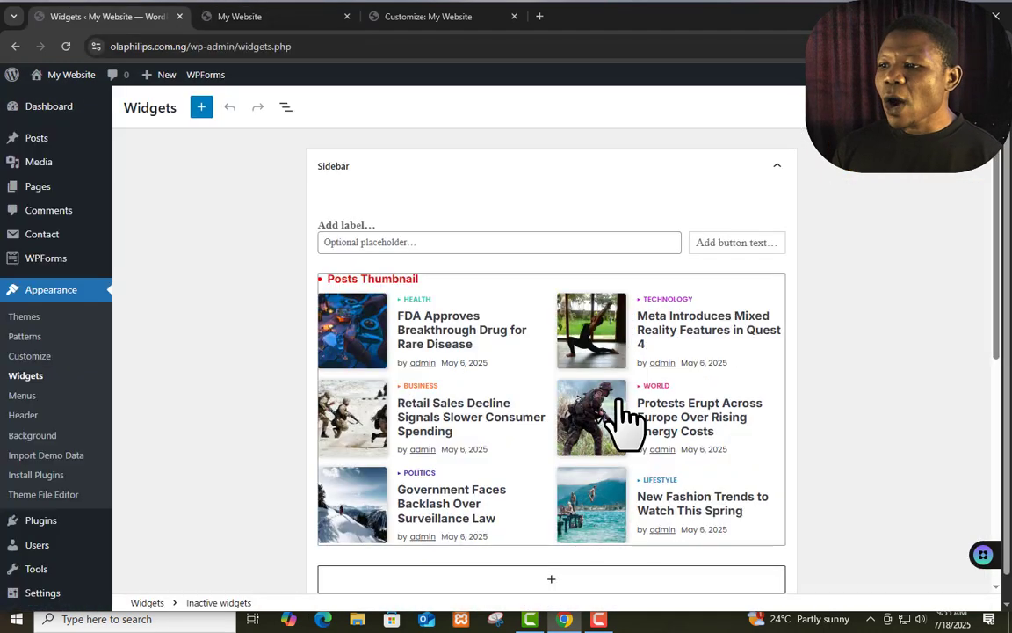
pyautogui.scroll(-5, 620, 400)
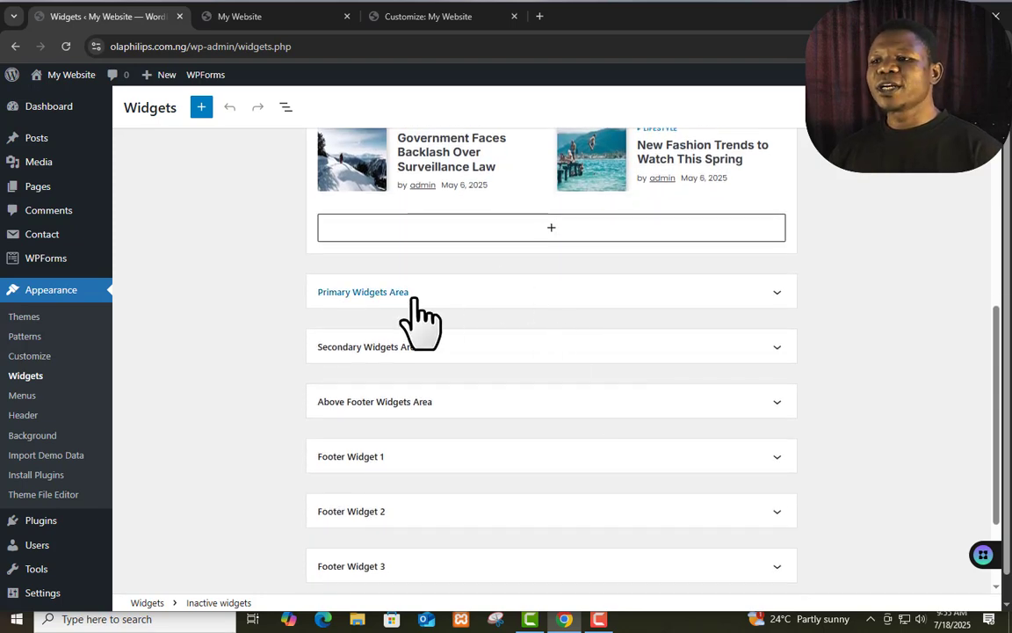
# - Expand the Primary Widgets Area and compare its Top Stories section with the one on the live home page
pyautogui.click(775, 294)
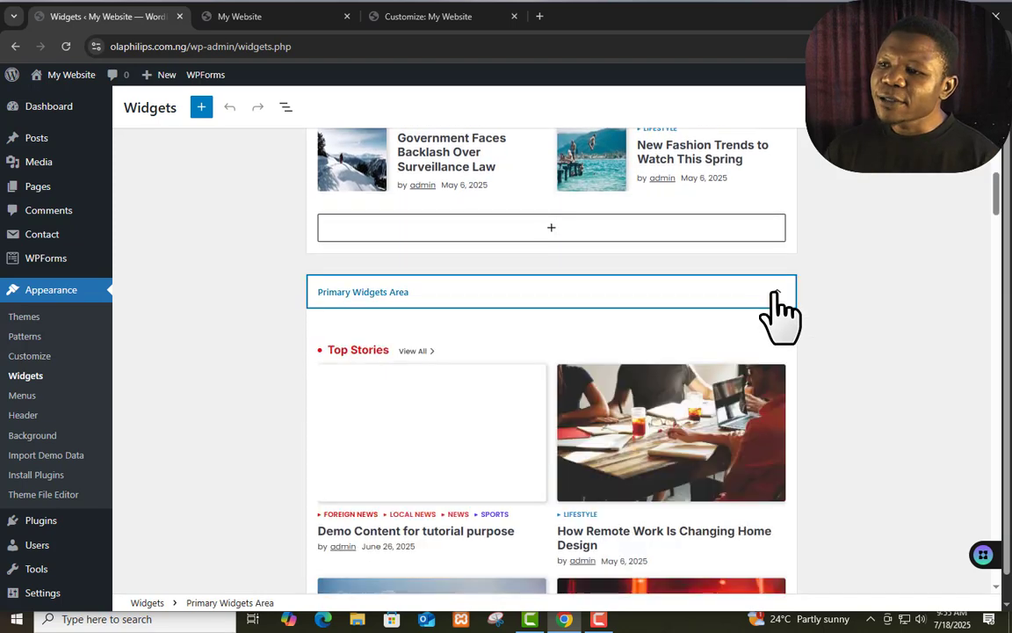
pyautogui.scroll(-3, 753, 332)
pyautogui.scroll(2, 485, 166)
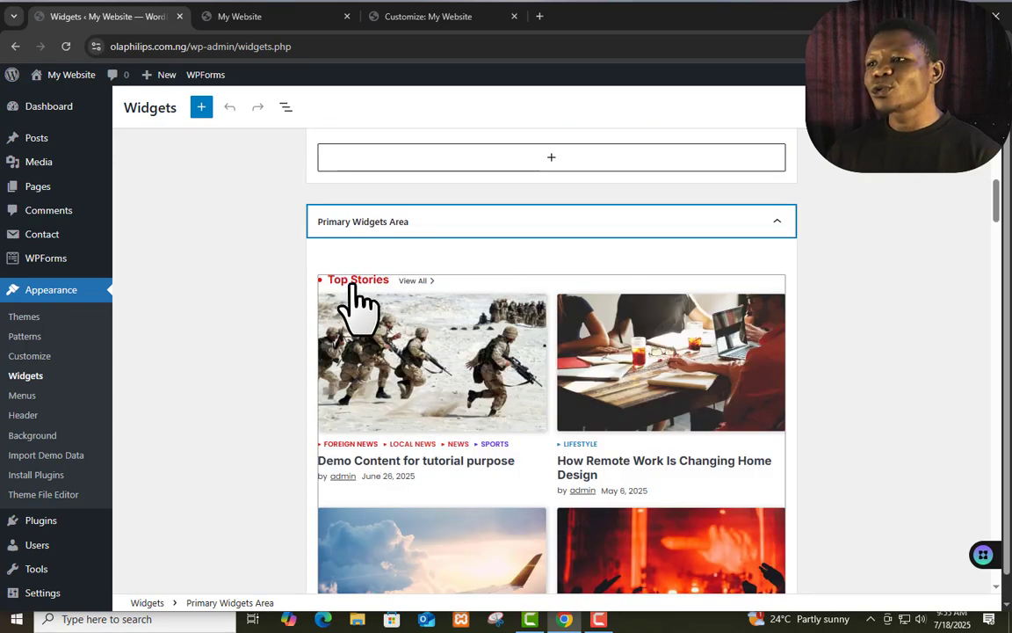
pyautogui.click(237, 19)
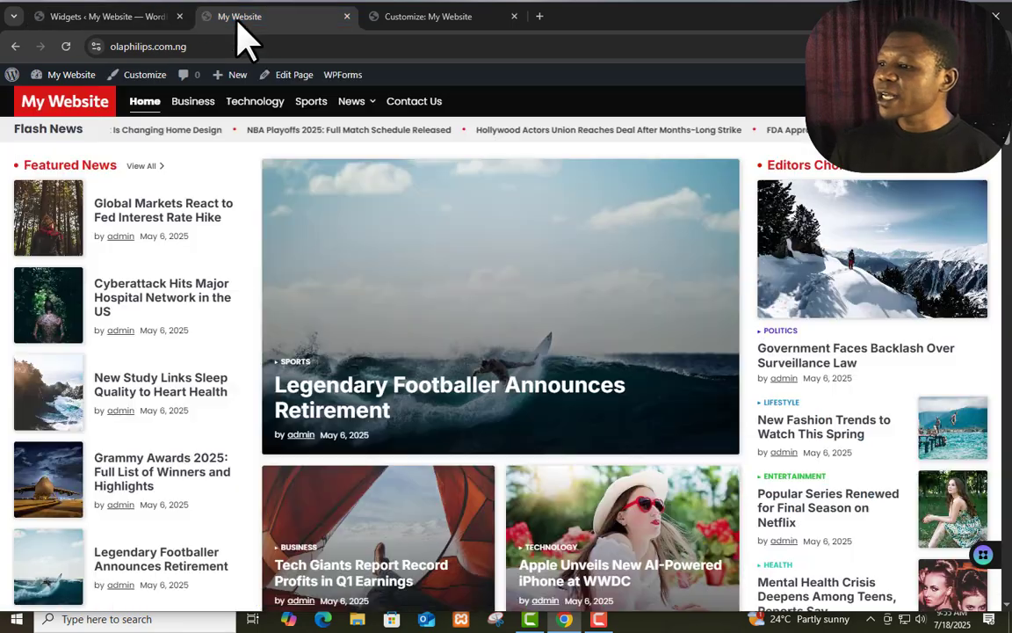
pyautogui.scroll(-2, 402, 412)
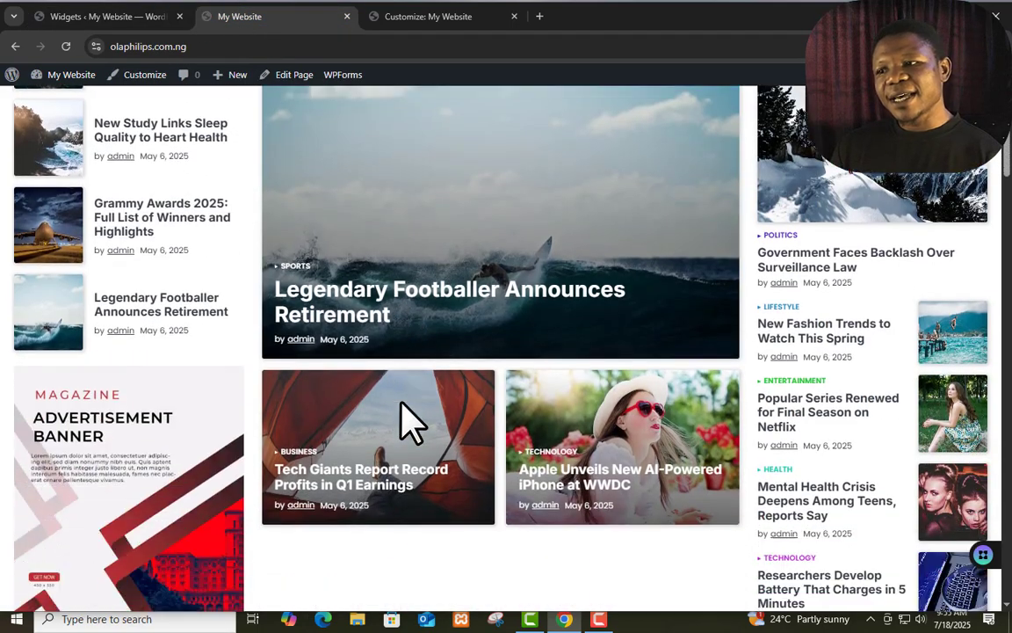
pyautogui.scroll(-3, 407, 422)
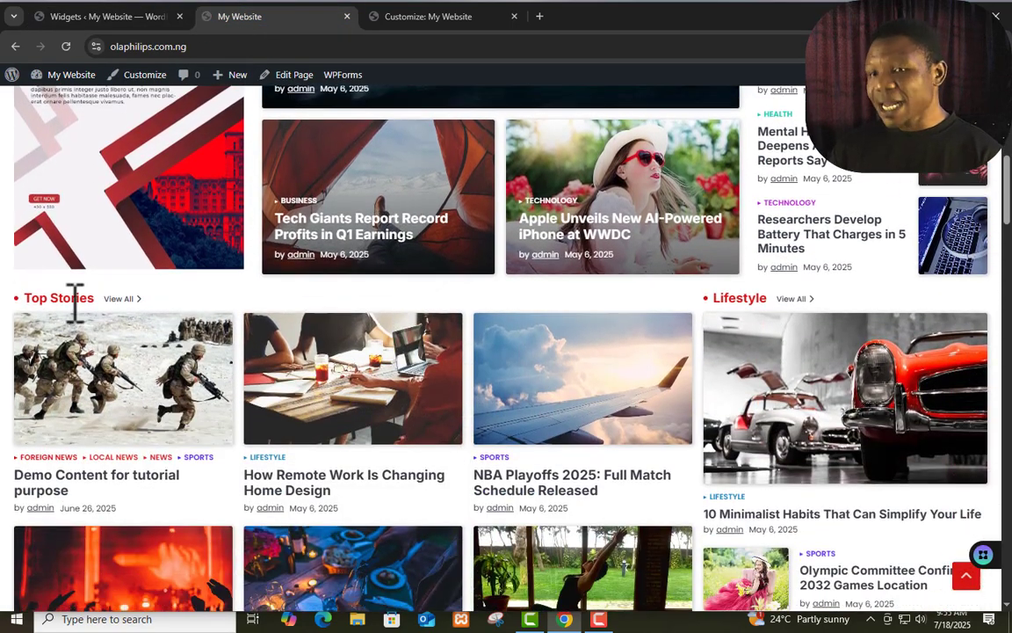
pyautogui.click(109, 17)
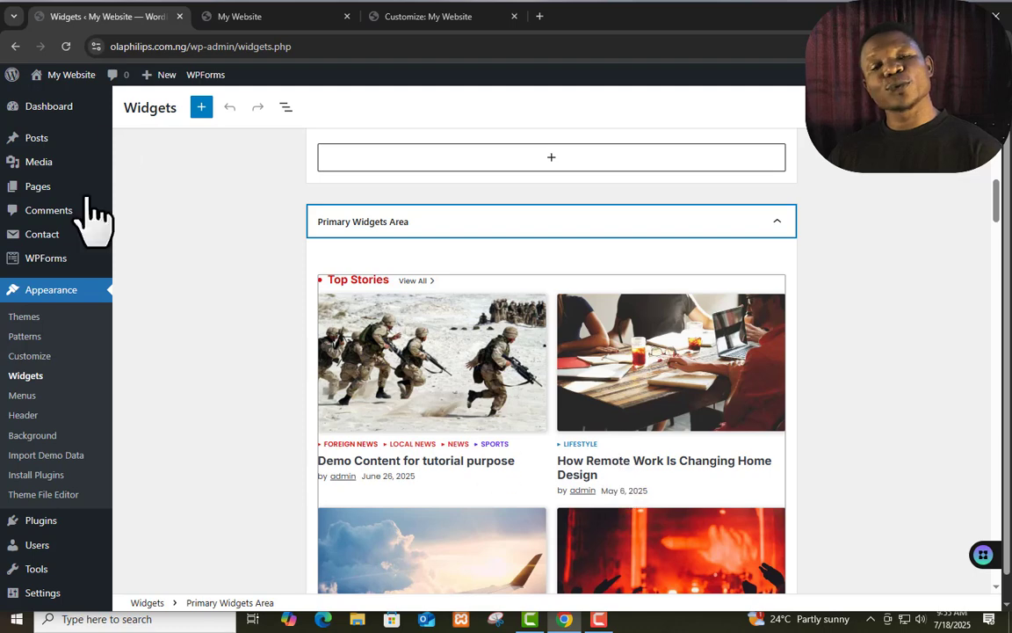
pyautogui.click(263, 20)
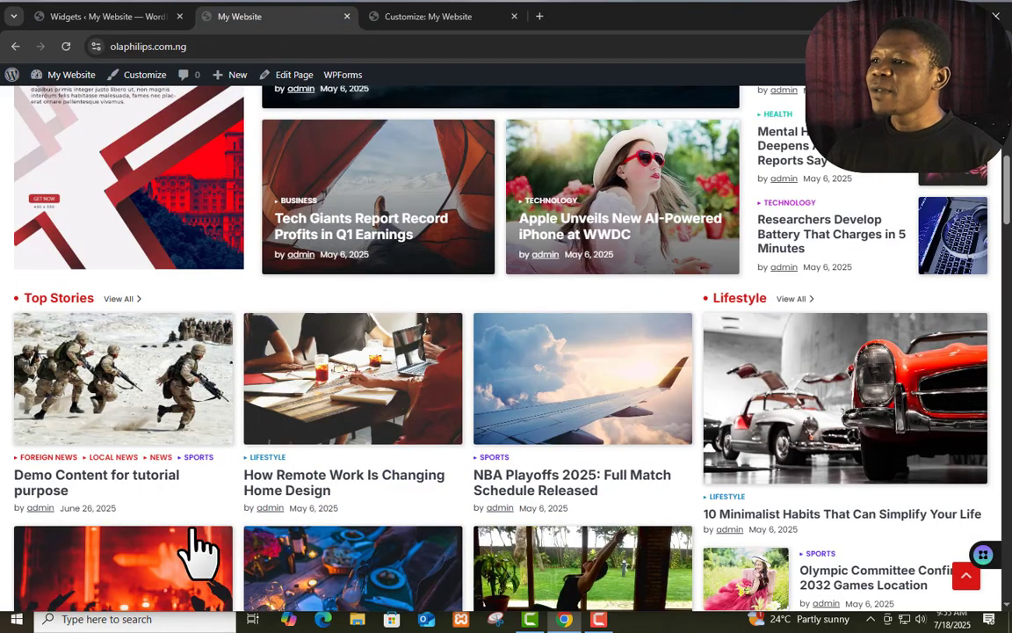
# - Find the Politics section in the Primary Widgets Area and match it to the Politics section on the live home page
pyautogui.click(99, 17)
pyautogui.scroll(-5, 615, 386)
pyautogui.scroll(5, 572, 397)
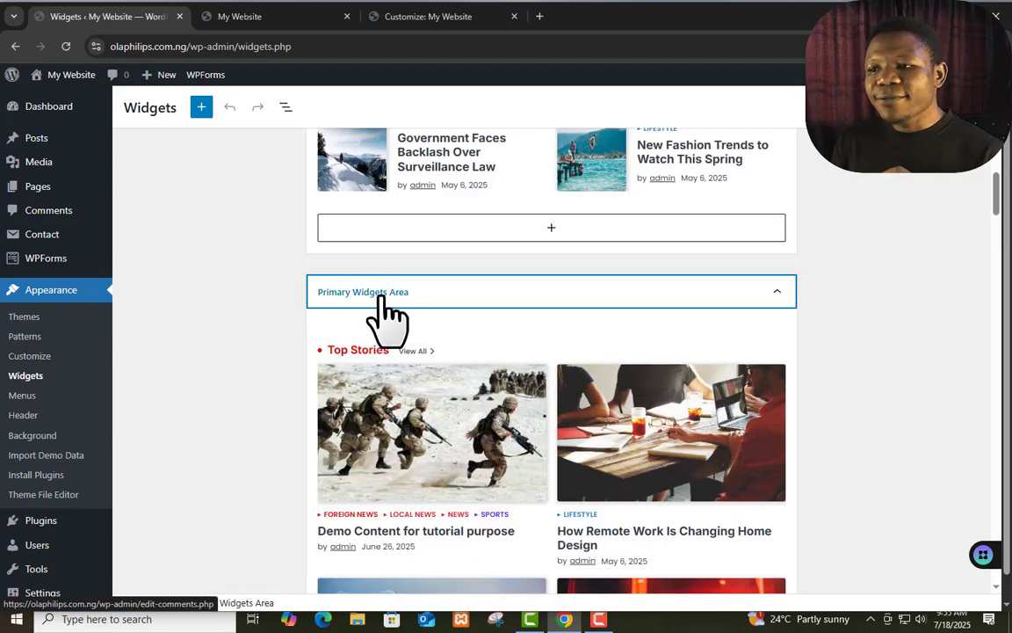
pyautogui.scroll(-10, 446, 343)
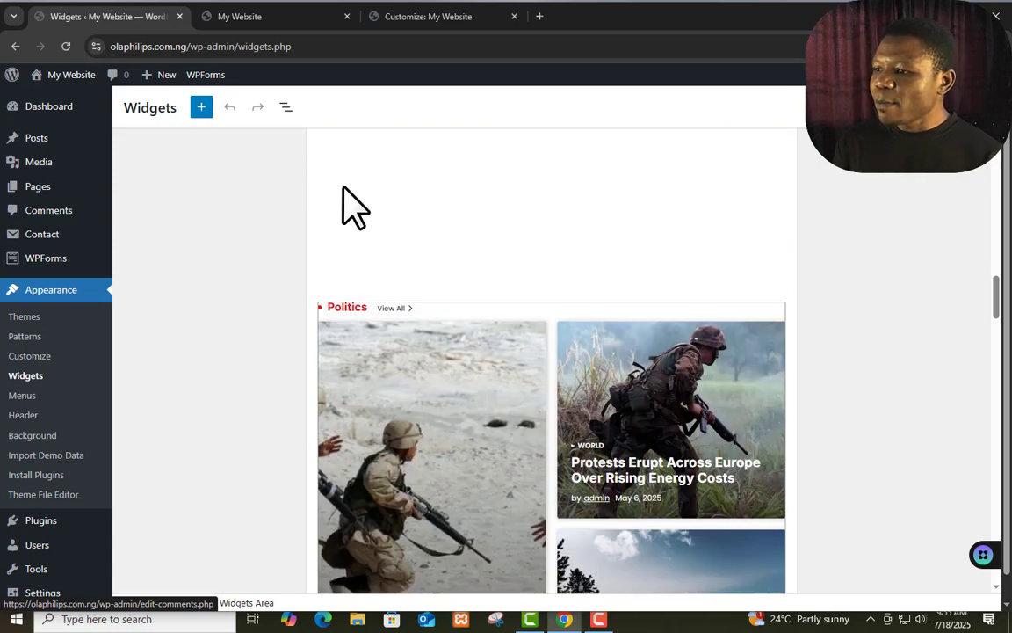
pyautogui.click(296, 17)
pyautogui.scroll(-5, 455, 429)
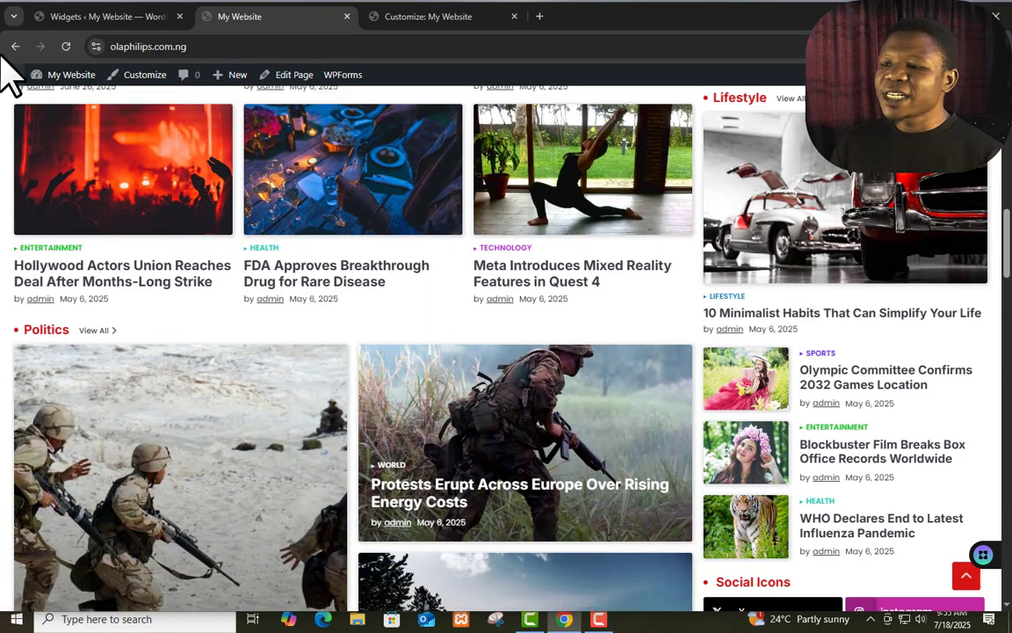
# - Find the Technology section in the Primary Widgets Area and match it to the Technology section on the live site
pyautogui.click(132, 16)
pyautogui.scroll(-8, 646, 391)
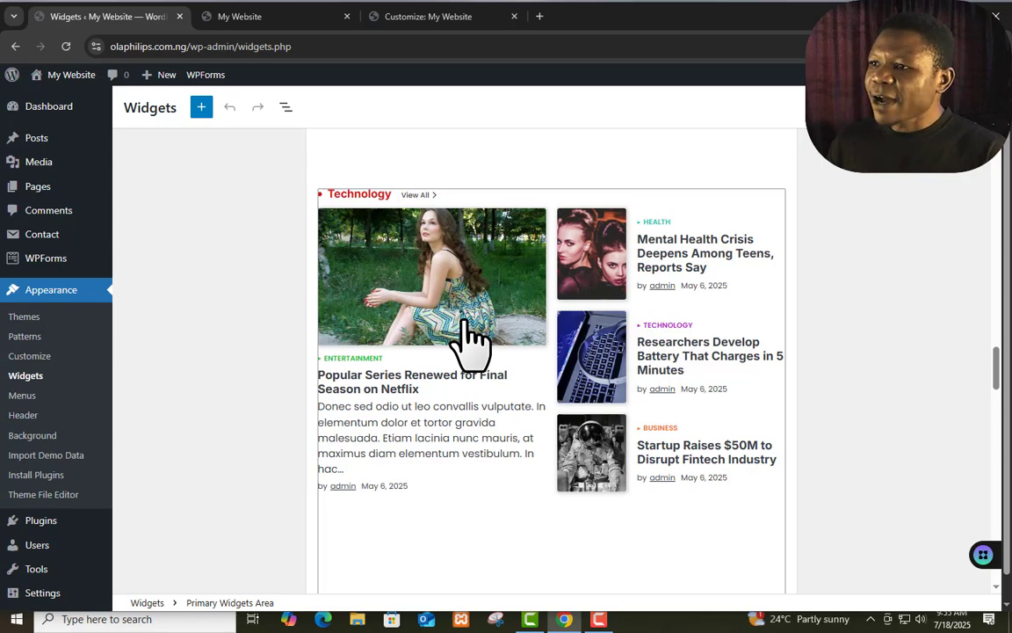
pyautogui.click(263, 17)
pyautogui.scroll(-4, 373, 238)
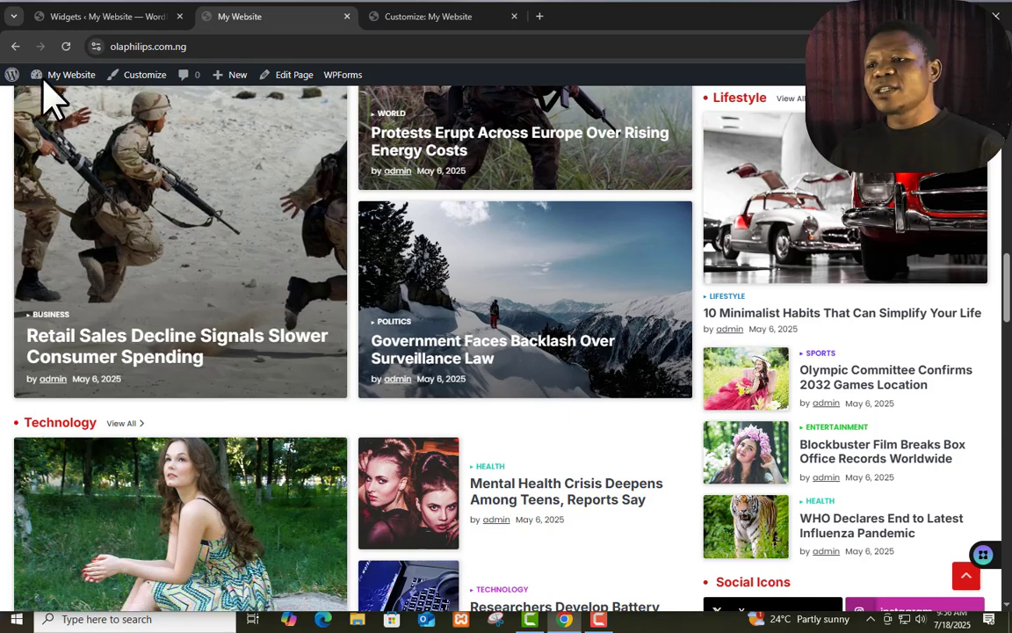
# - Expand the Secondary Widgets Area and compare its Lifestyle section with the Lifestyle column on the live home page
pyautogui.click(91, 15)
pyautogui.scroll(-2, 578, 457)
pyautogui.scroll(-15, 586, 444)
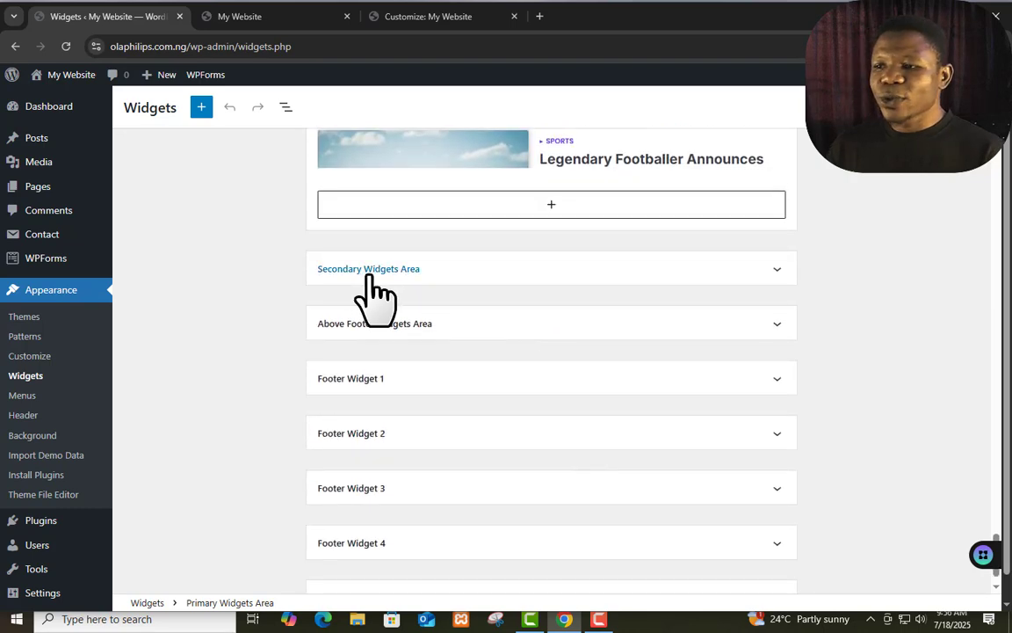
pyautogui.click(781, 271)
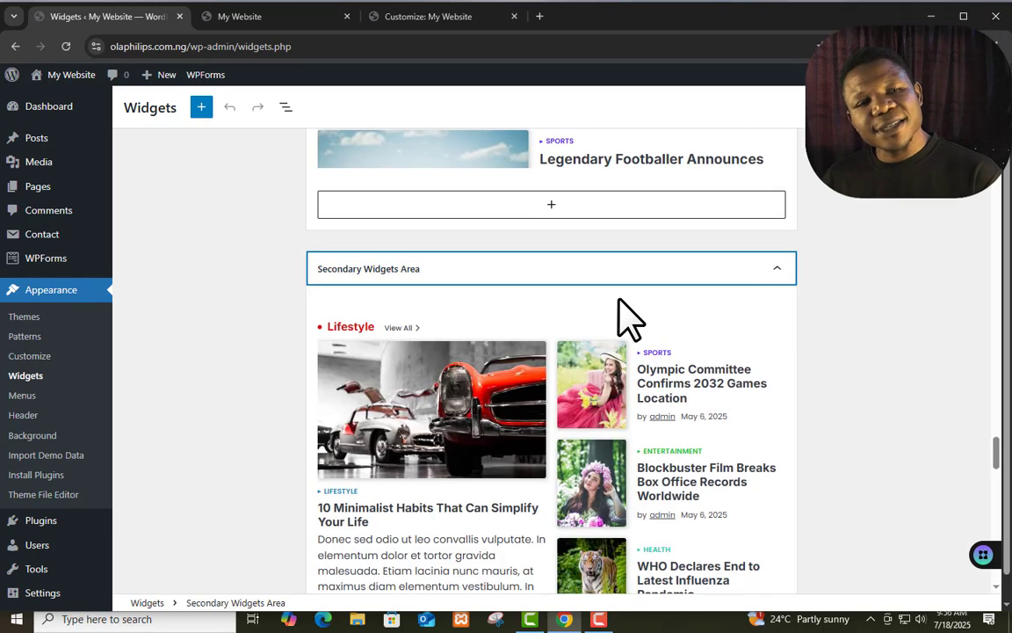
pyautogui.scroll(-1, 615, 325)
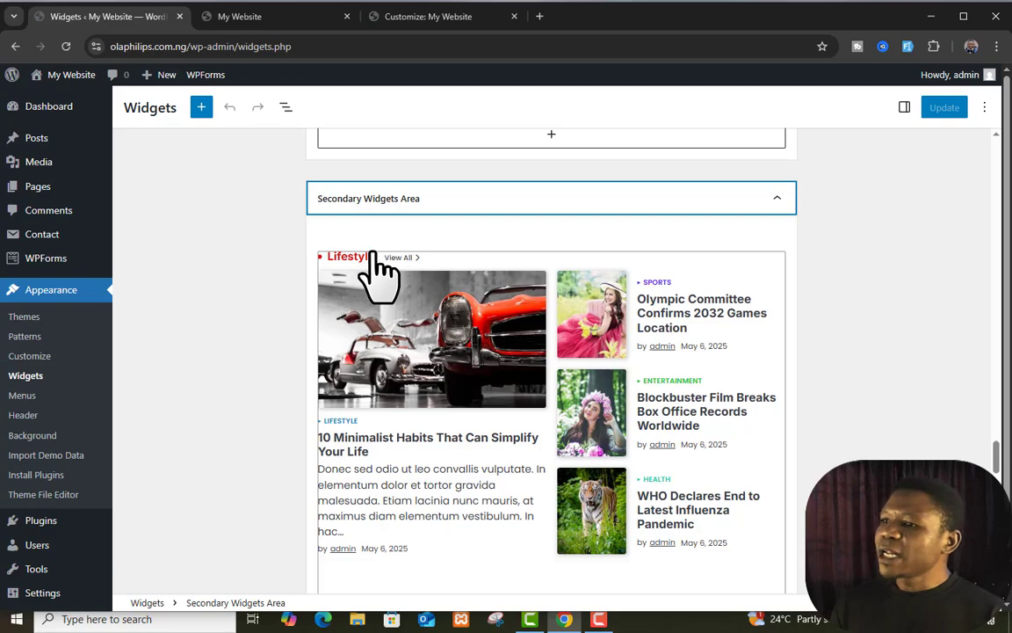
pyautogui.click(288, 18)
pyautogui.scroll(-7, 549, 338)
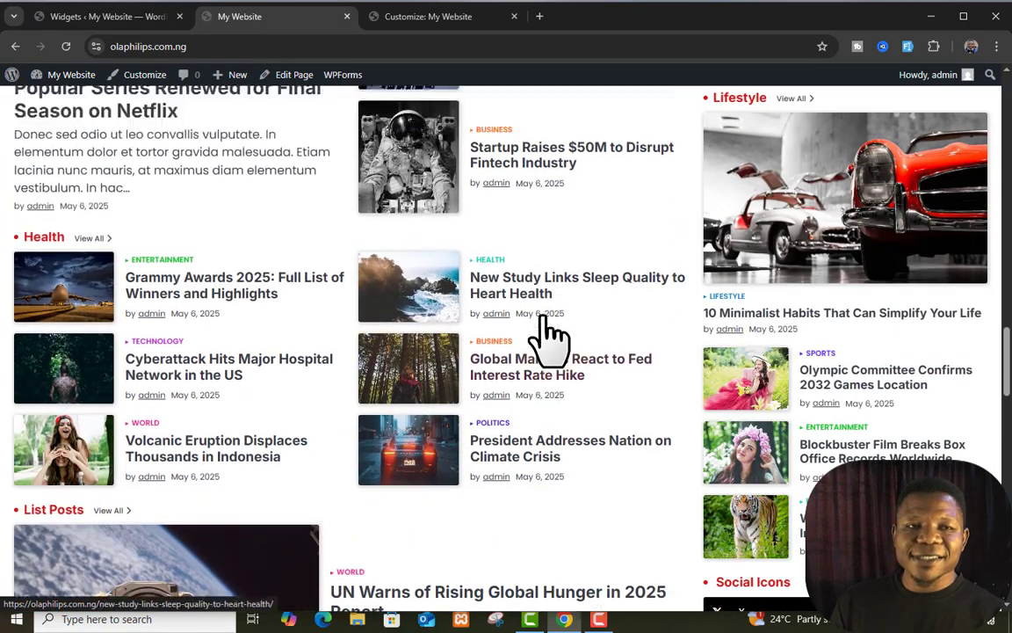
pyautogui.scroll(8, 926, 289)
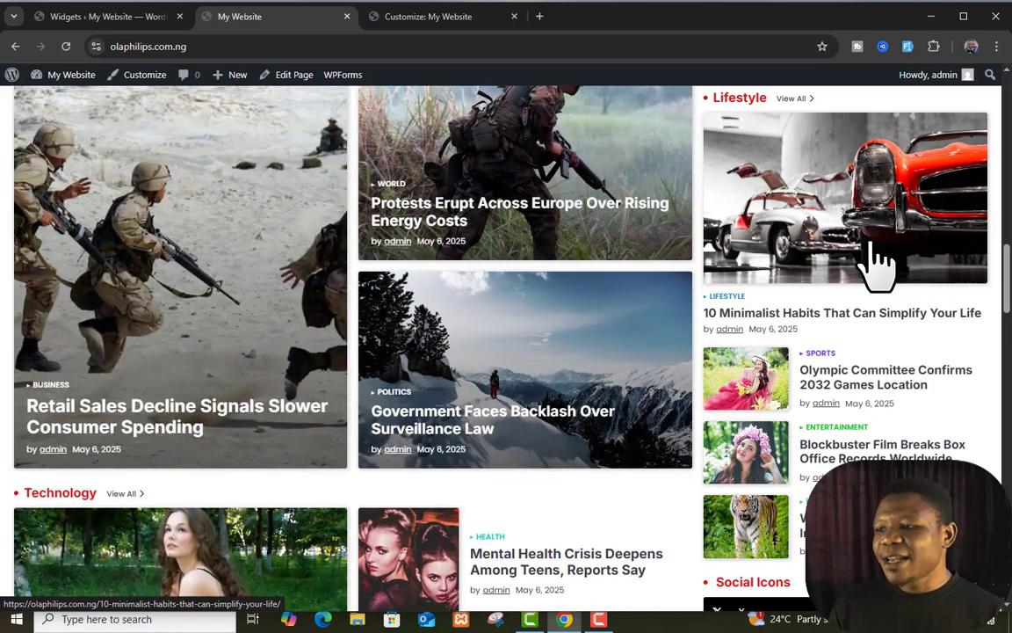
pyautogui.scroll(-3, 860, 263)
# - Review the Social Icons and advertisement banner in the Secondary Widgets Area, down to the footer widget areas
pyautogui.click(110, 16)
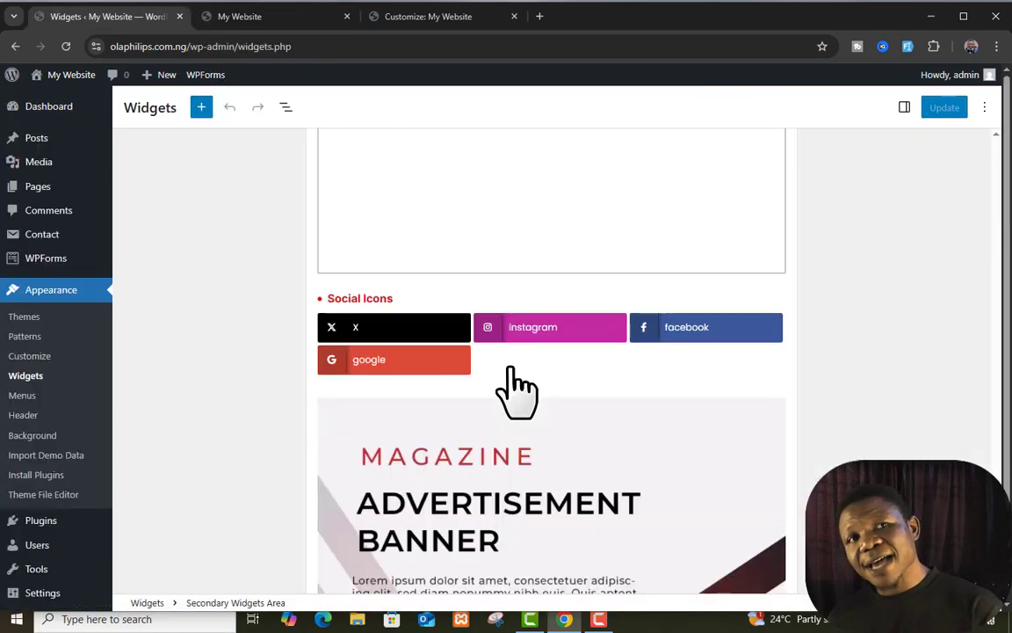
pyautogui.scroll(-7, 518, 386)
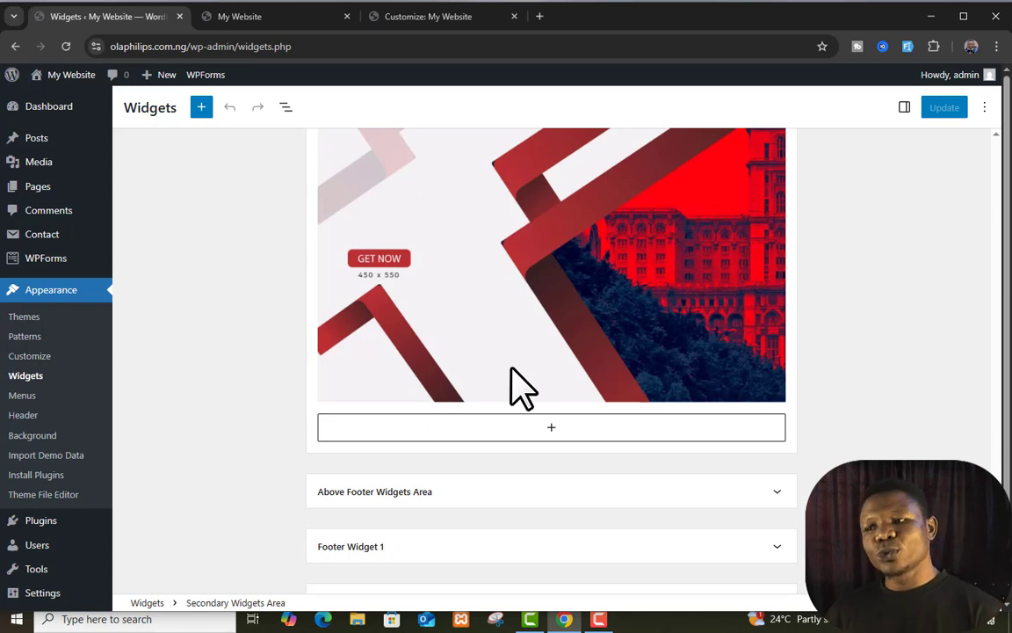
pyautogui.scroll(-3, 844, 404)
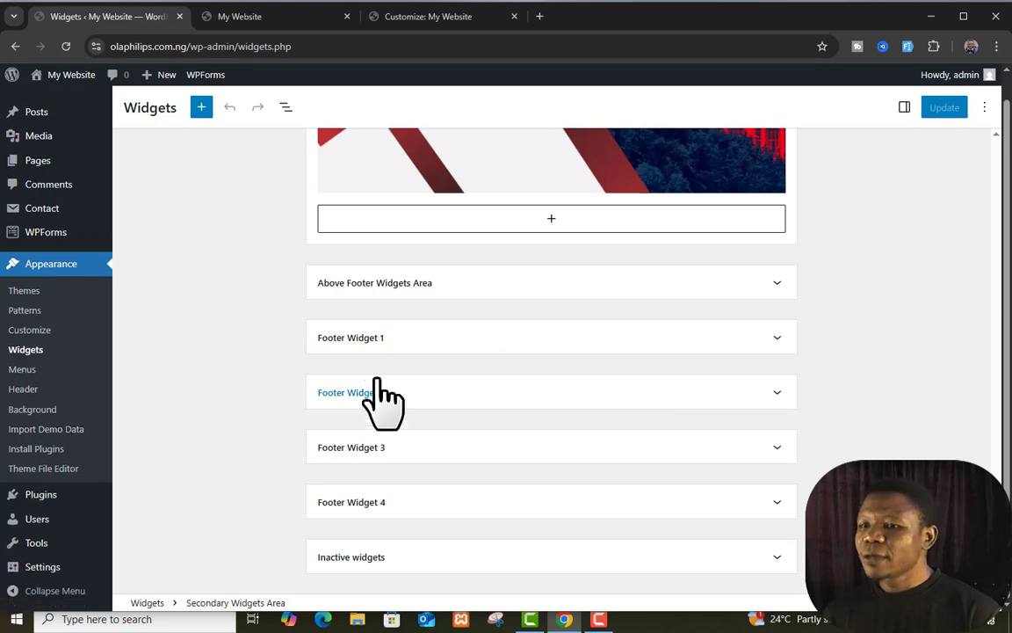
# - Expand Footer Widget 1 and compare its Brief News text with the Brief News column in the live site's footer
pyautogui.click(777, 340)
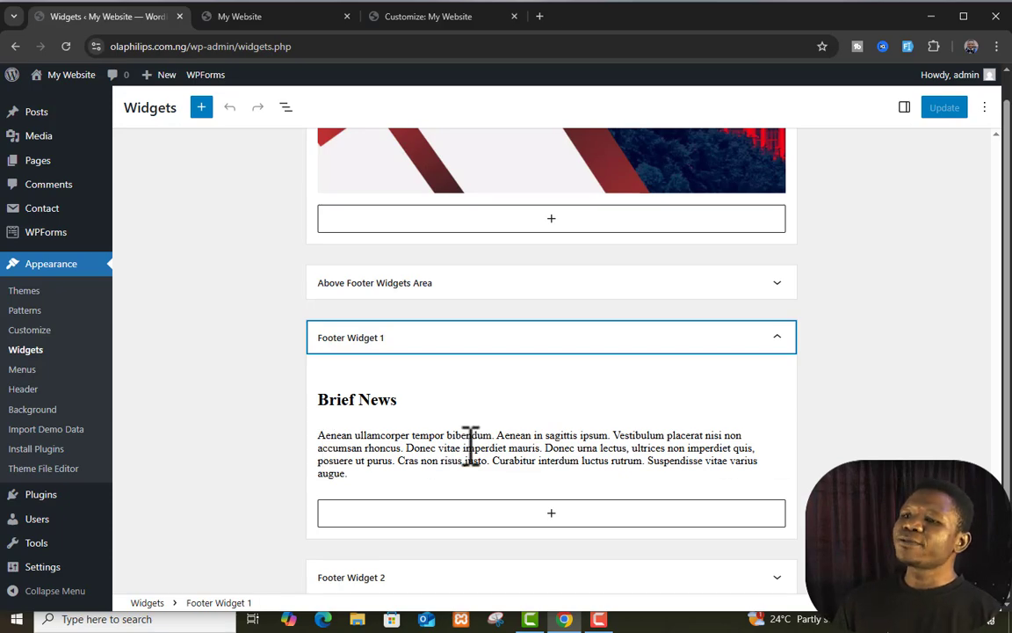
pyautogui.click(274, 19)
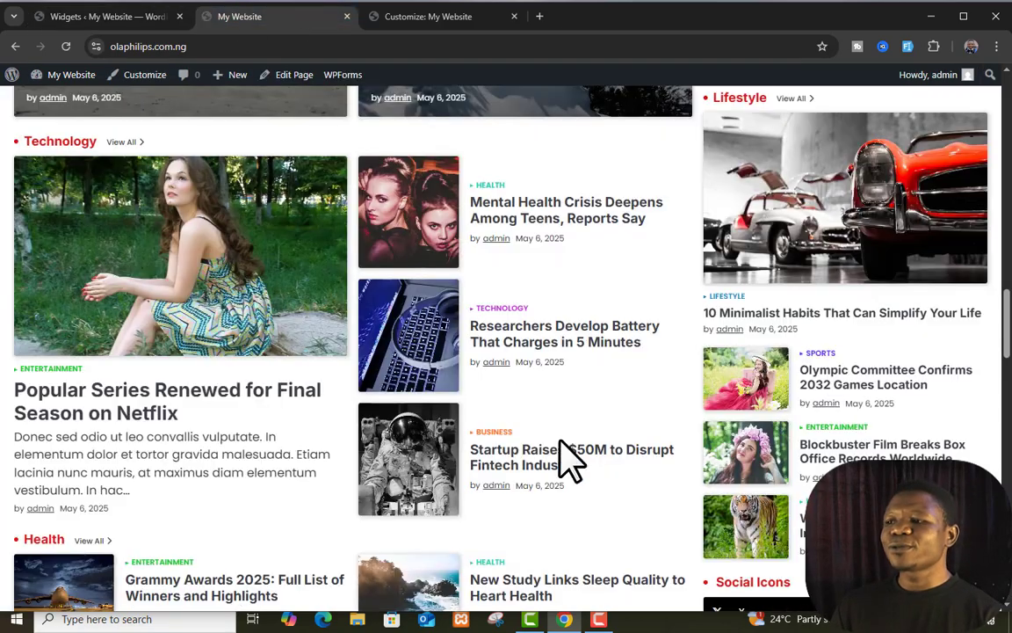
pyautogui.scroll(-15, 566, 457)
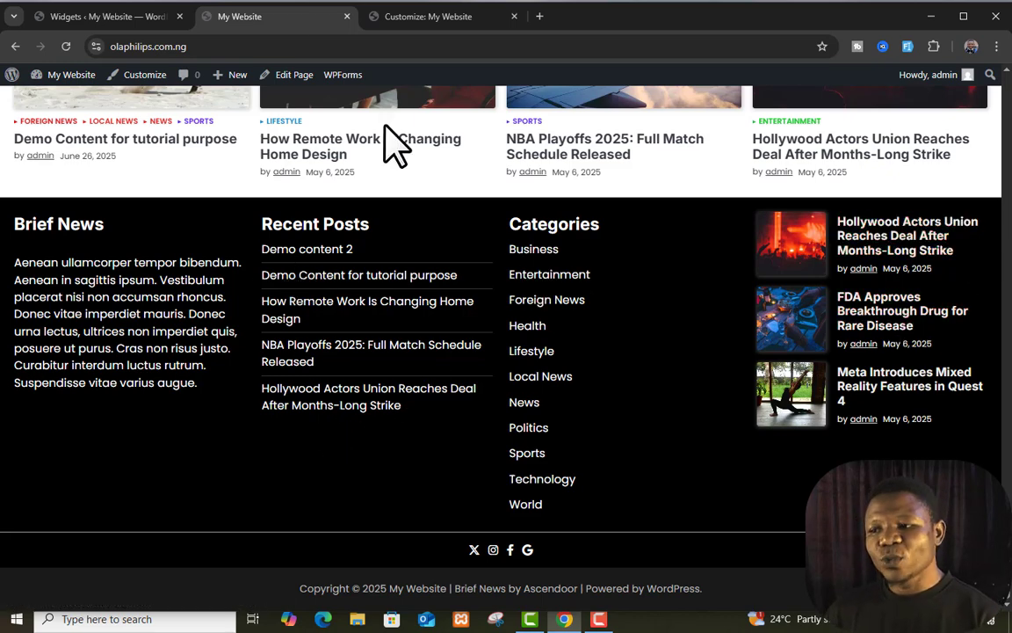
pyautogui.click(149, 18)
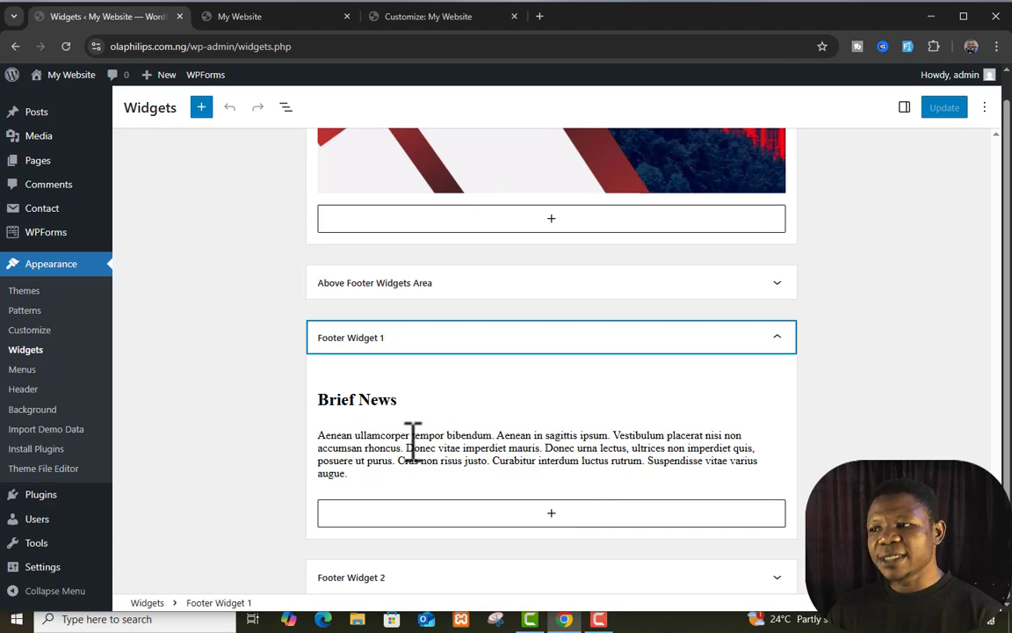
pyautogui.click(282, 19)
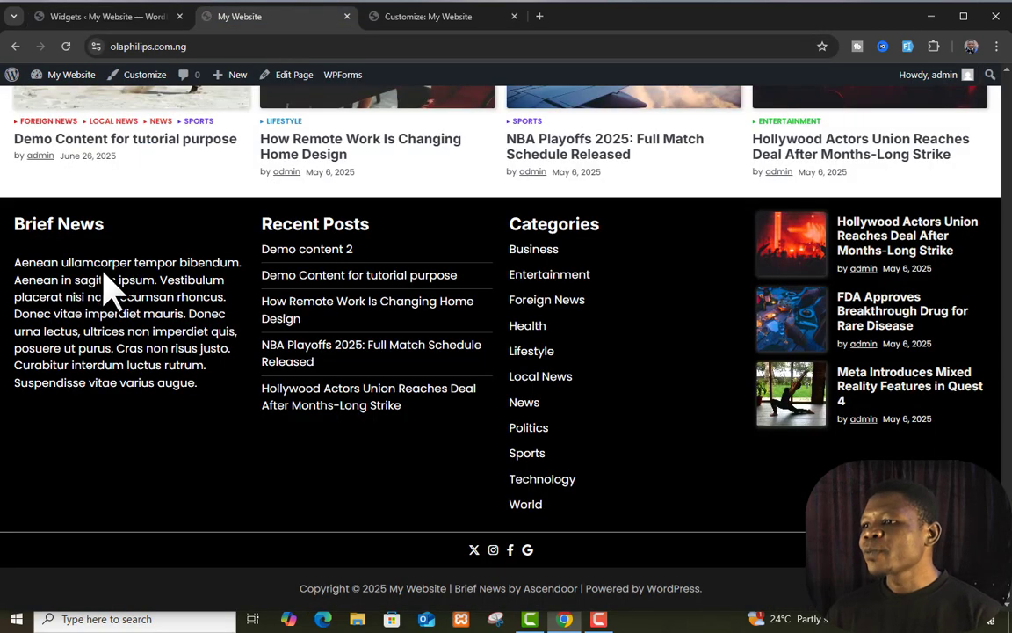
# - Expand Footer Widget 2 and compare it with the Recent Posts column in the live site's footer
pyautogui.click(93, 19)
pyautogui.scroll(-2, 715, 386)
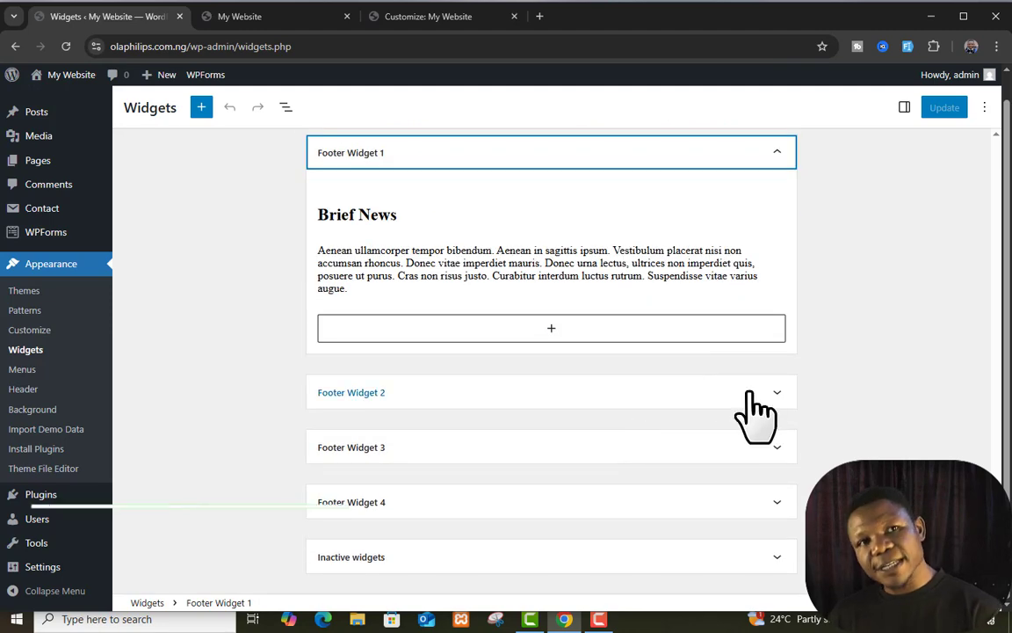
pyautogui.click(743, 397)
pyautogui.hotkey('ctrl', 'Tab')
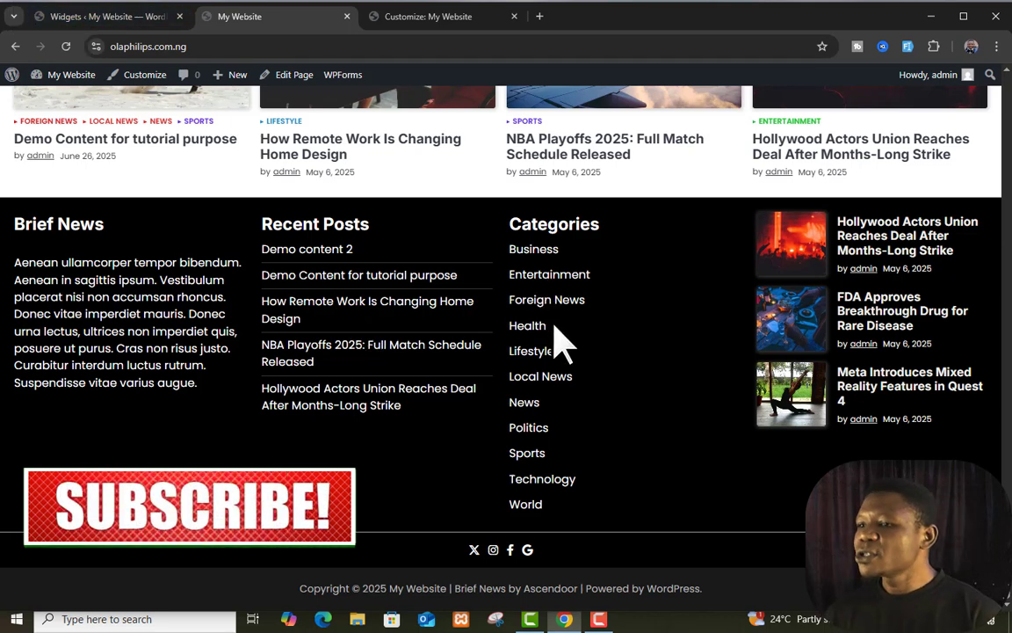
pyautogui.click(147, 18)
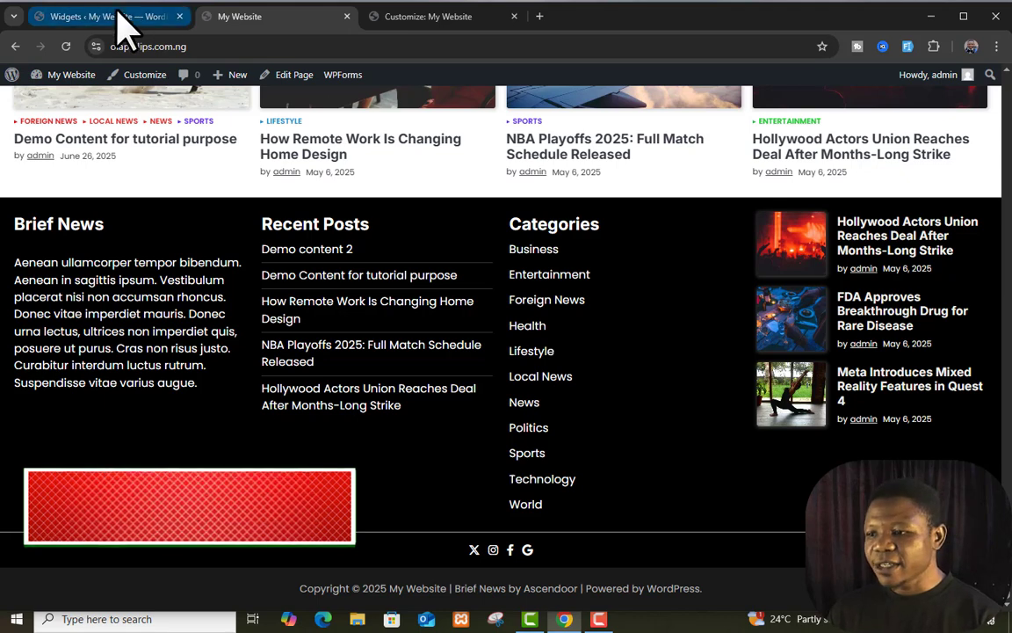
# - Expand Footer Widget 3 and Footer Widget 4 and compare their contents with the matching columns in the live footer
pyautogui.click(773, 448)
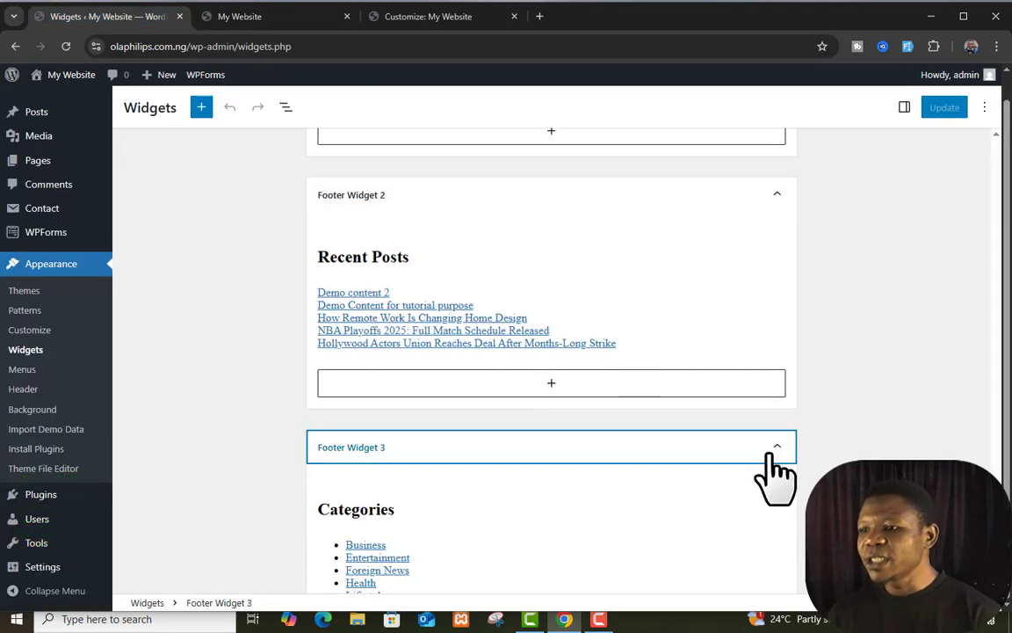
pyautogui.scroll(-3, 640, 456)
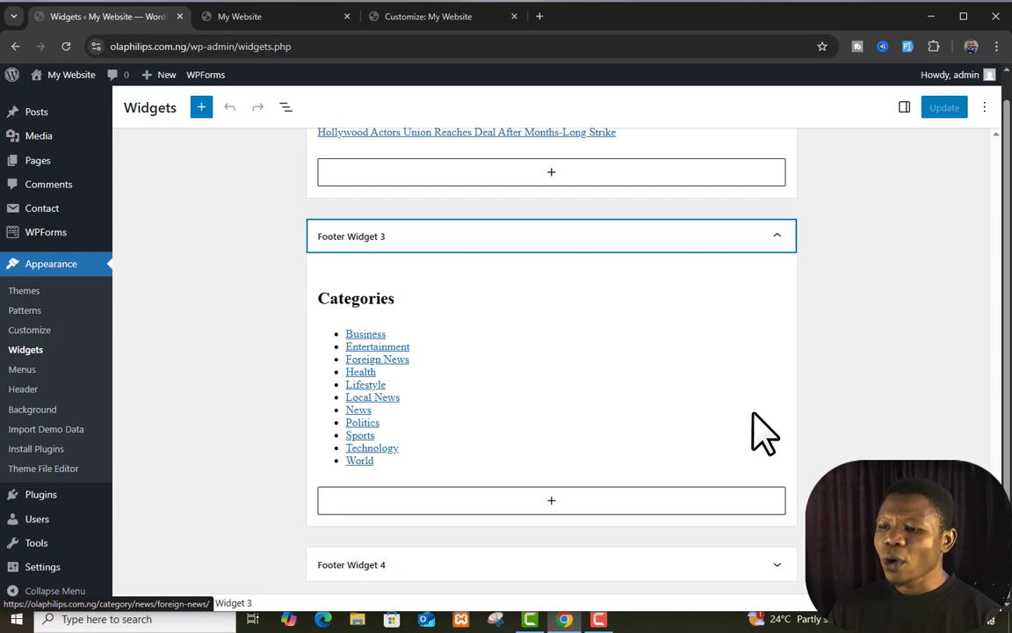
pyautogui.click(776, 564)
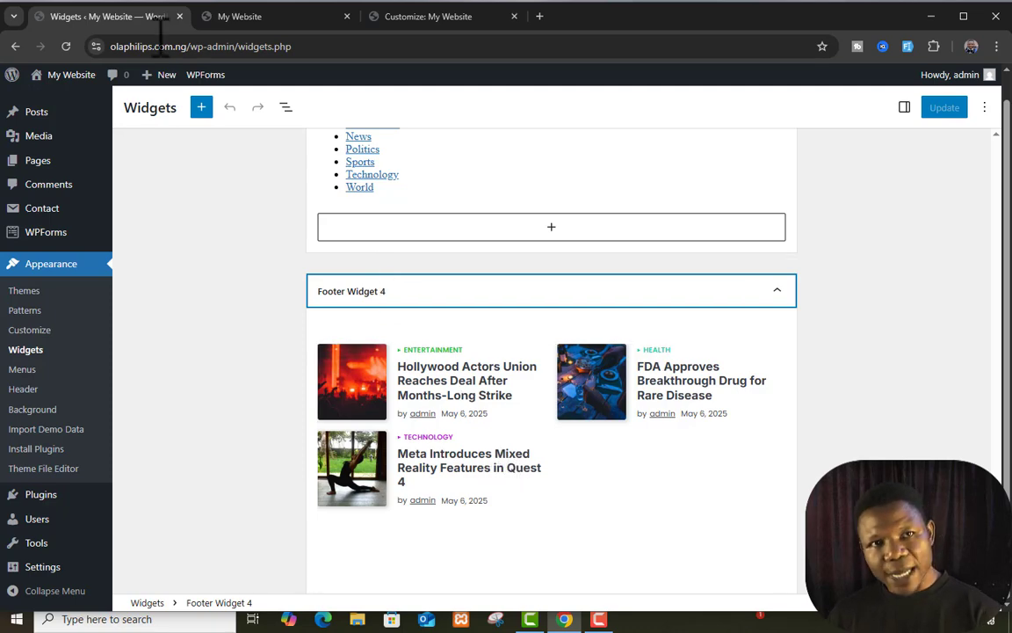
pyautogui.click(277, 17)
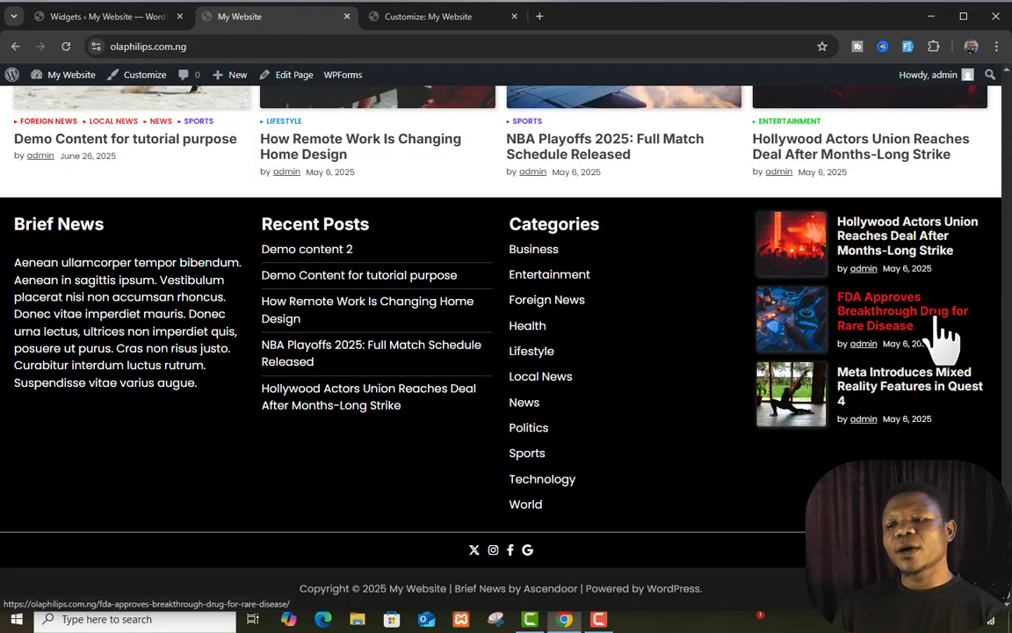
# - Open the settings of the Ascendoor List Posts Thumbnail Widget in Footer Widget 4 on the Widgets page
pyautogui.click(88, 17)
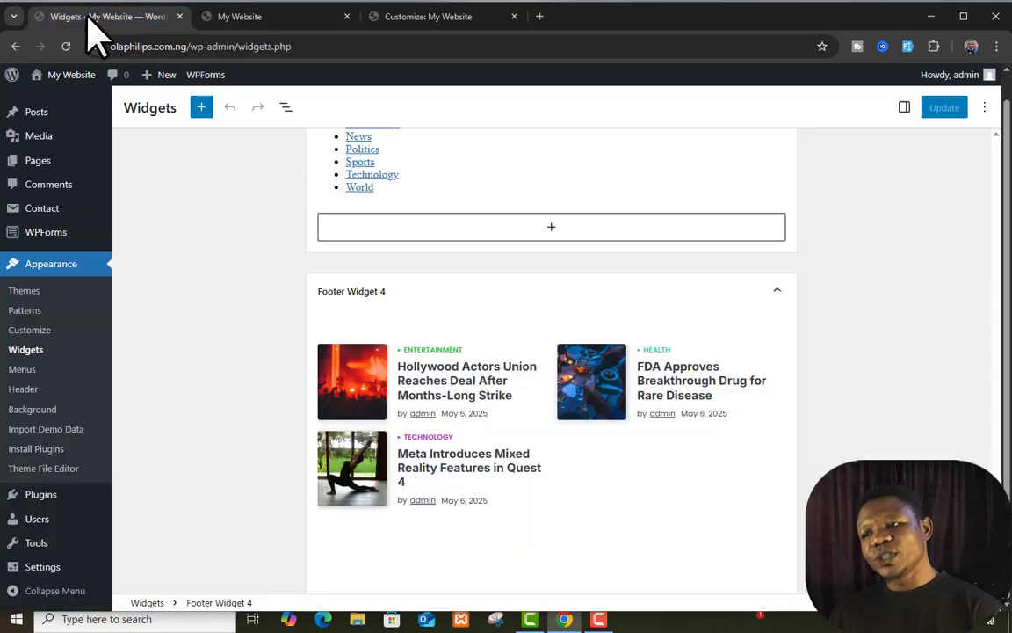
pyautogui.click(465, 440)
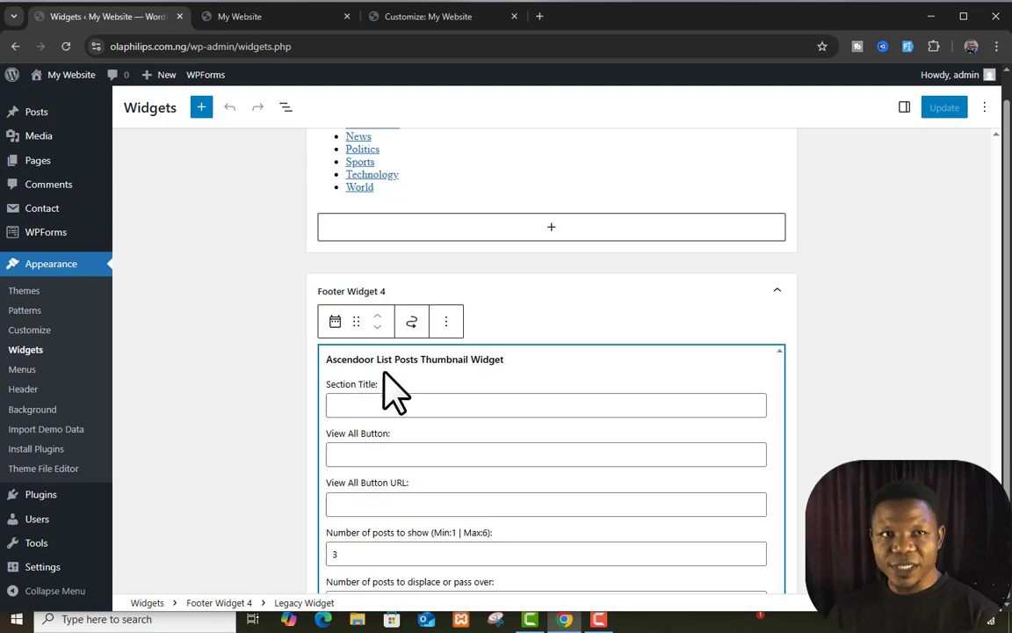
pyautogui.scroll(20, 694, 481)
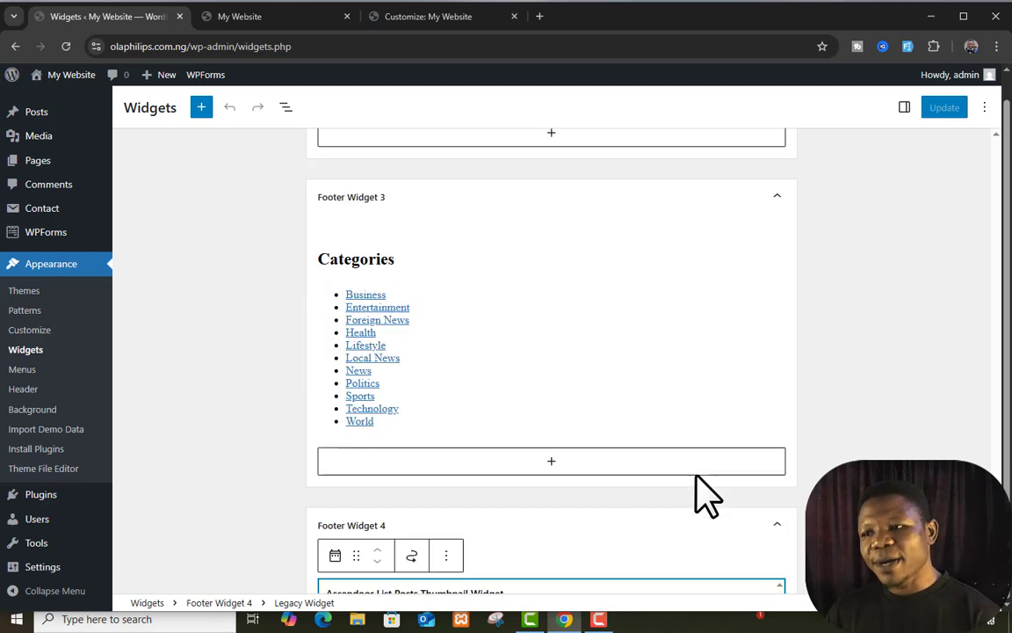
# - Open the settings of the Technology Ascendoor Grid List Posts Widget in the Primary Widgets Area and check the live site's footer
pyautogui.scroll(15, 688, 492)
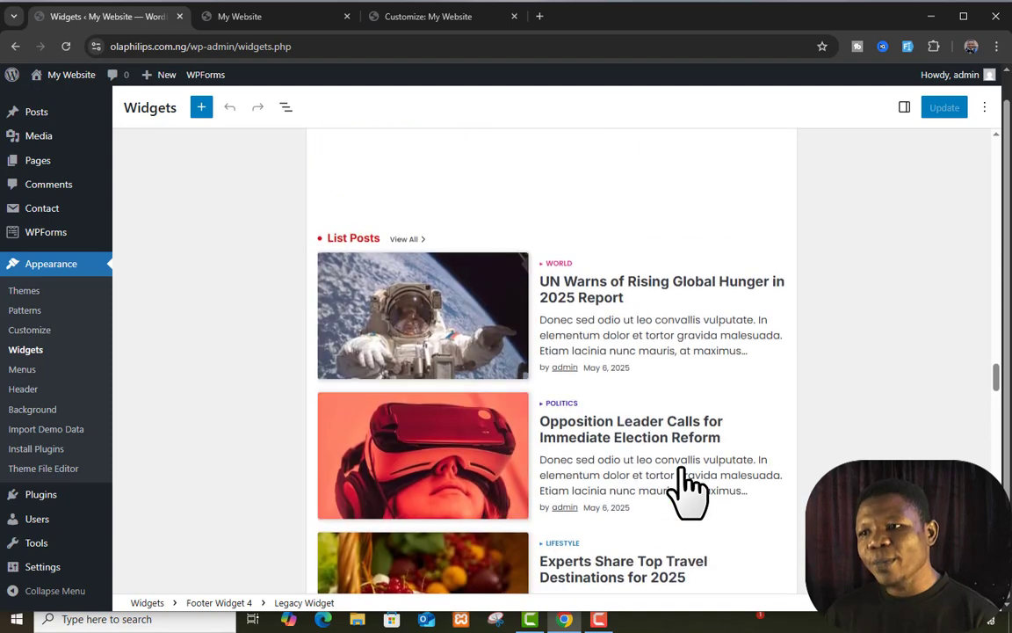
pyautogui.scroll(5, 683, 470)
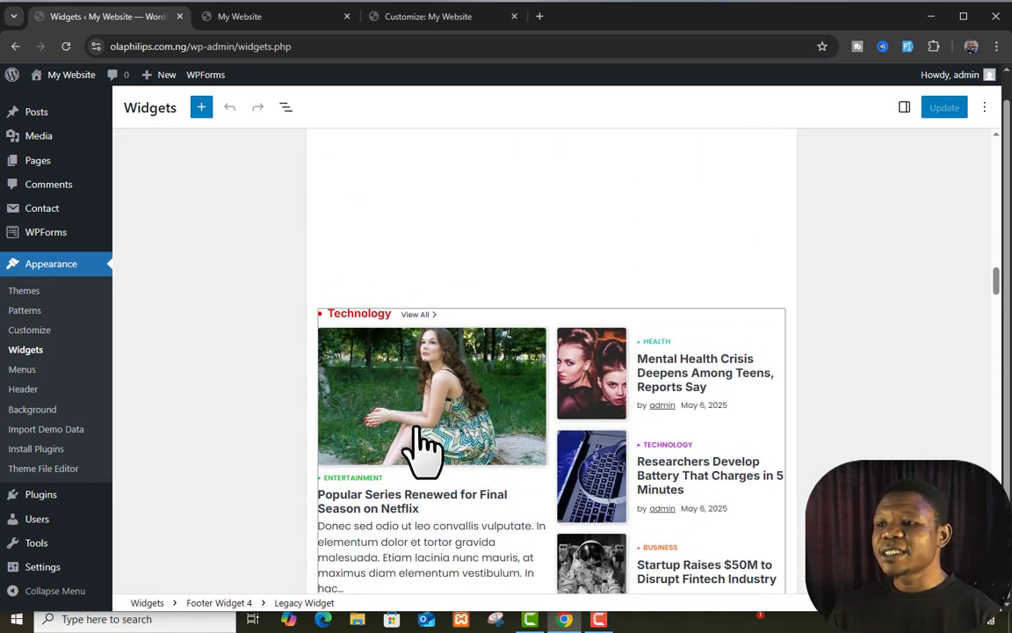
pyautogui.click(472, 449)
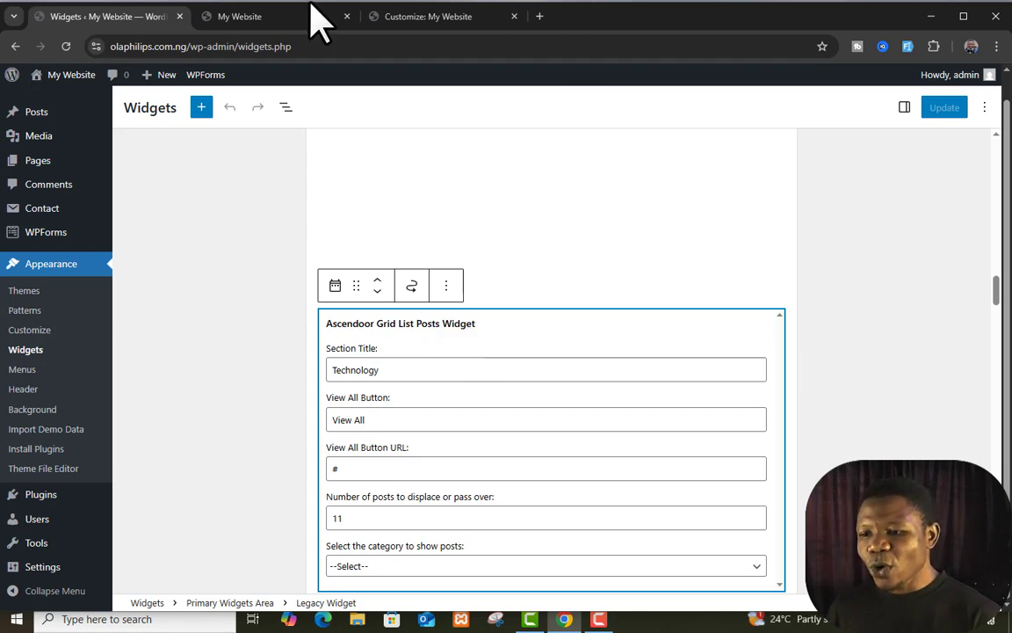
pyautogui.click(264, 17)
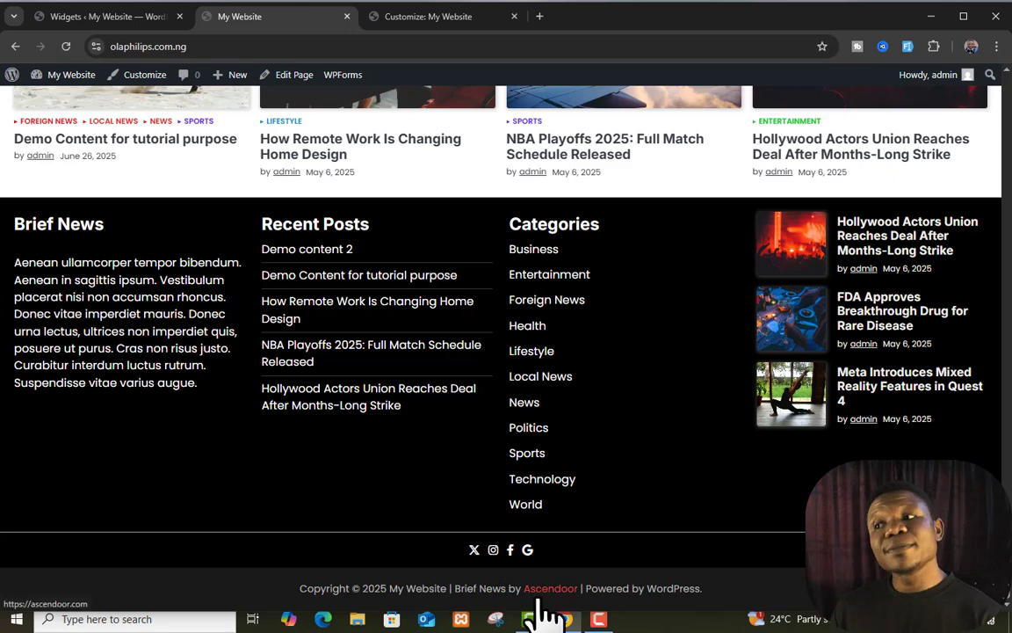
pyautogui.click(130, 18)
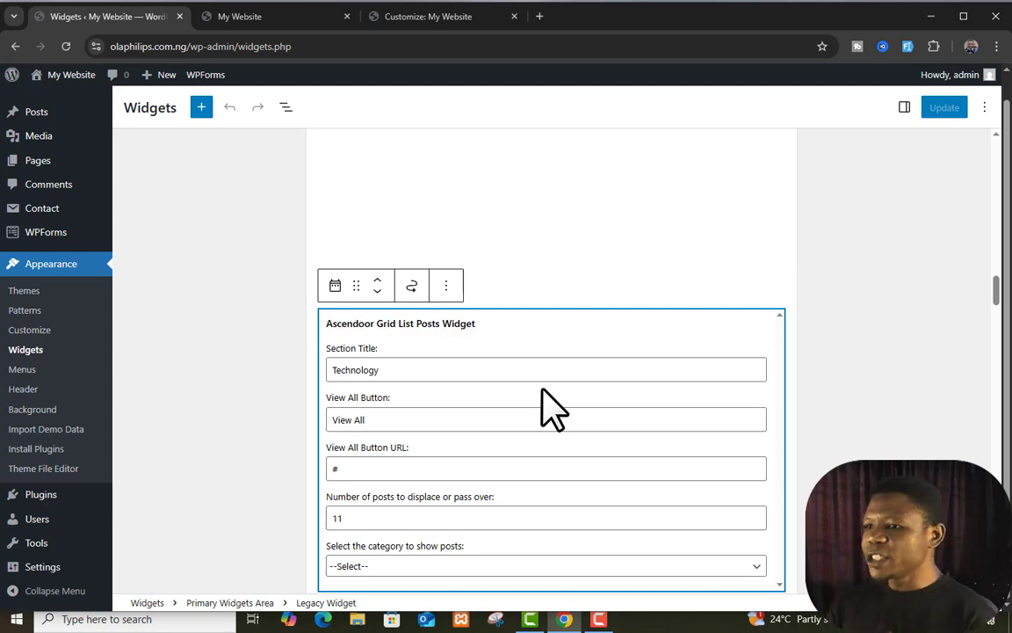
# - Open the settings of the Top Stories Ascendoor Grid Posts Widget in the Primary Widgets Area
pyautogui.scroll(18, 543, 389)
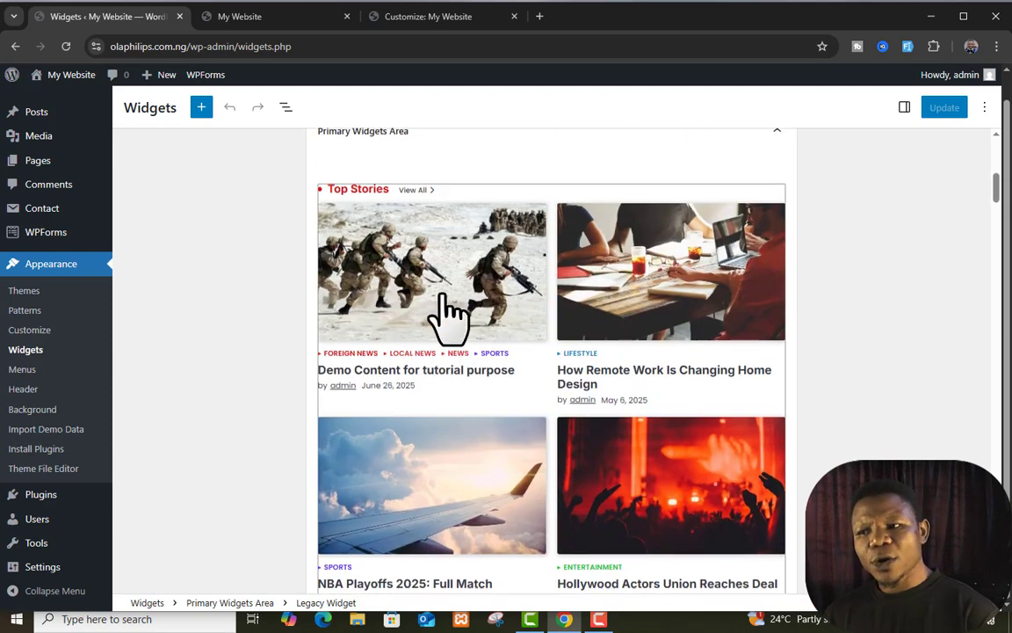
pyautogui.scroll(3, 411, 389)
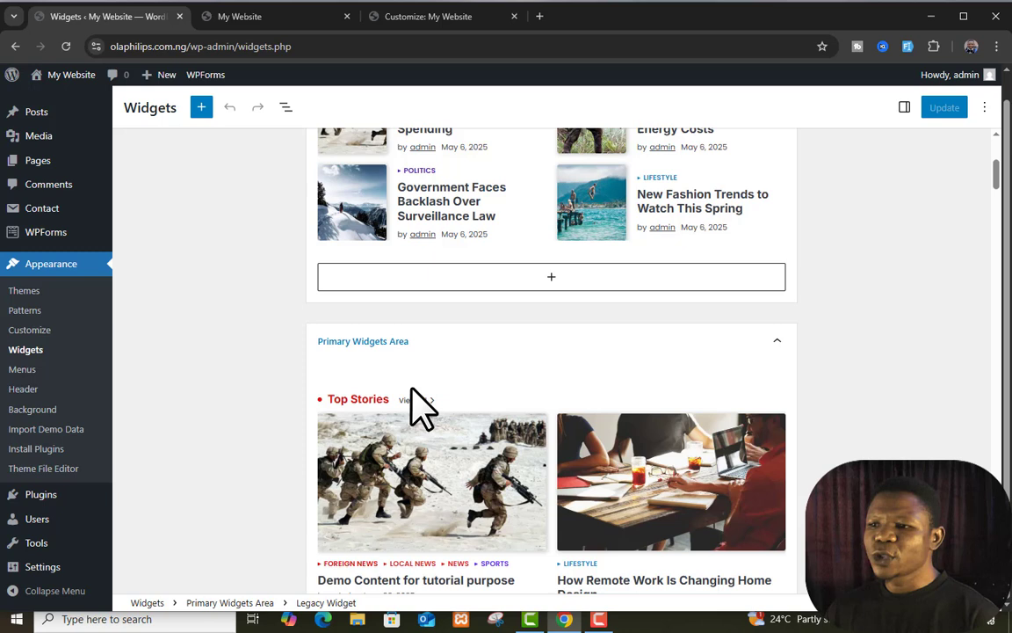
pyautogui.click(477, 481)
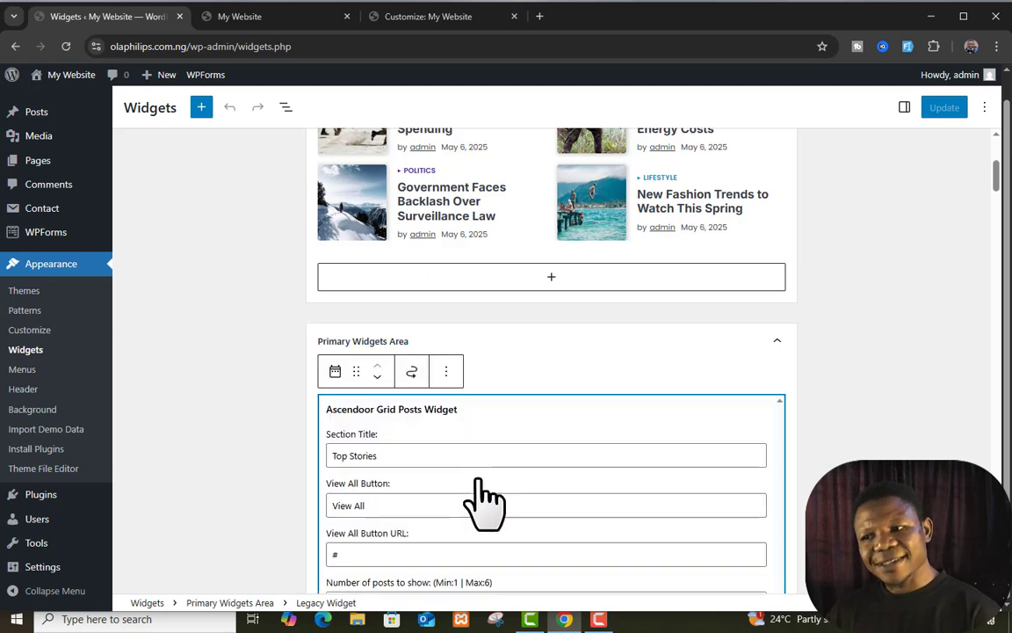
# - Browse the block library, search it for "grid" to find the Ascendoor grid widgets, and close the library
pyautogui.click(201, 108)
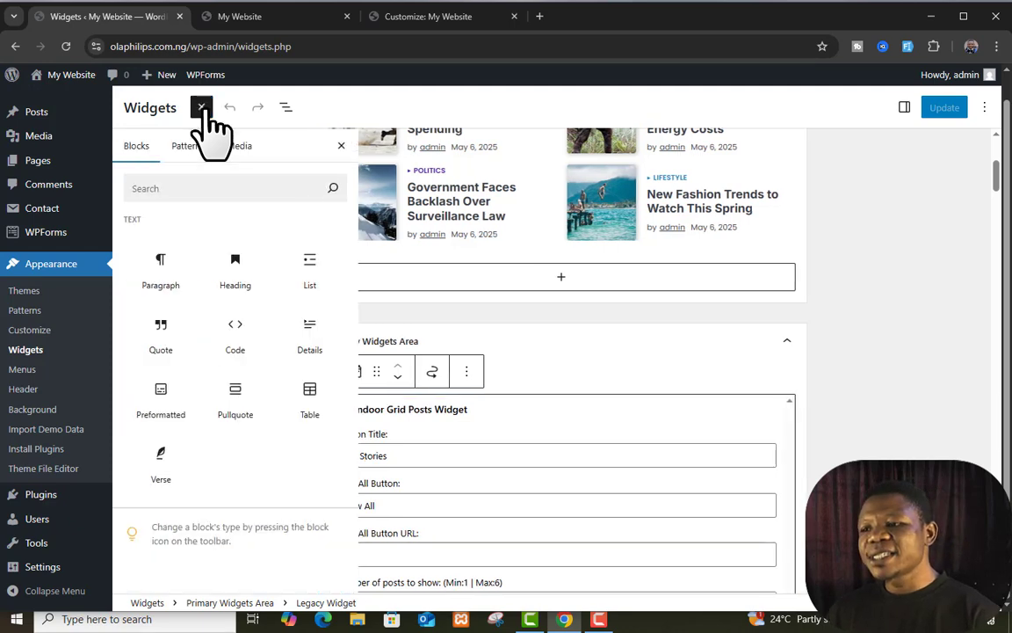
pyautogui.scroll(-4, 261, 344)
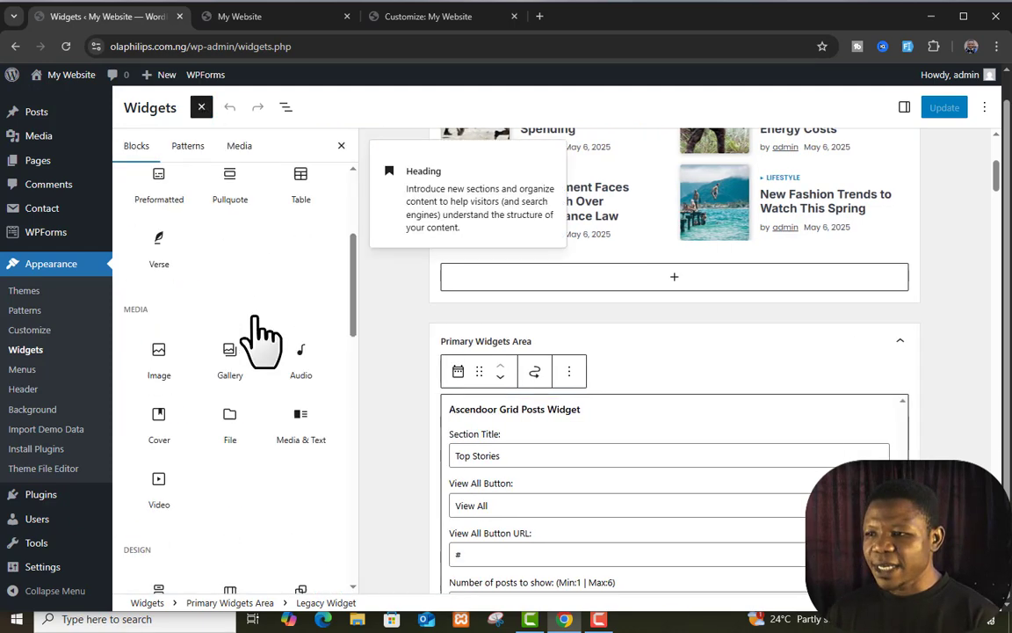
pyautogui.scroll(4, 265, 407)
pyautogui.click(255, 189)
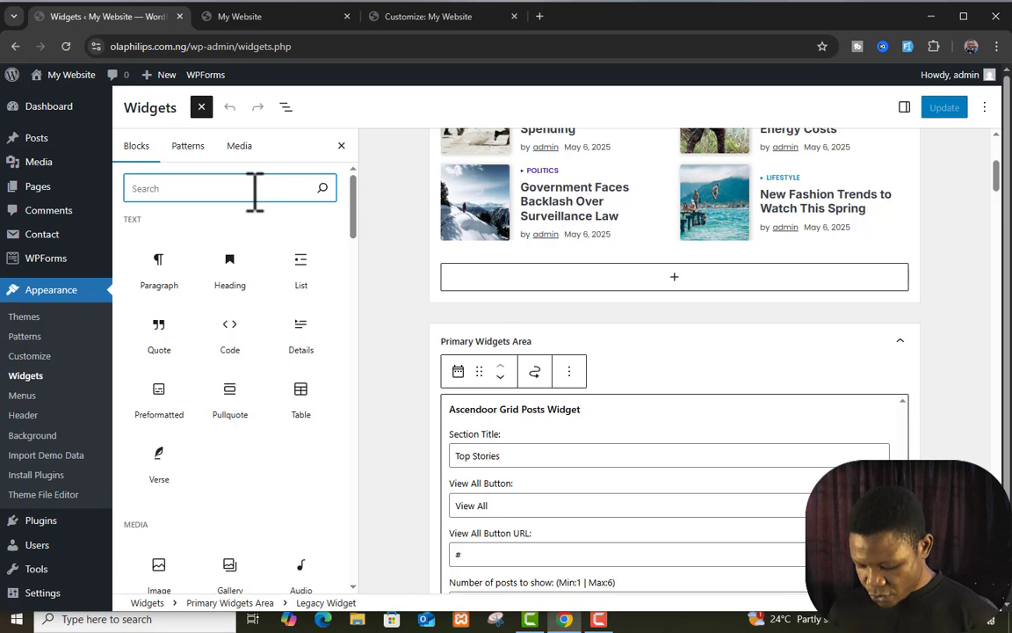
pyautogui.write('grid')
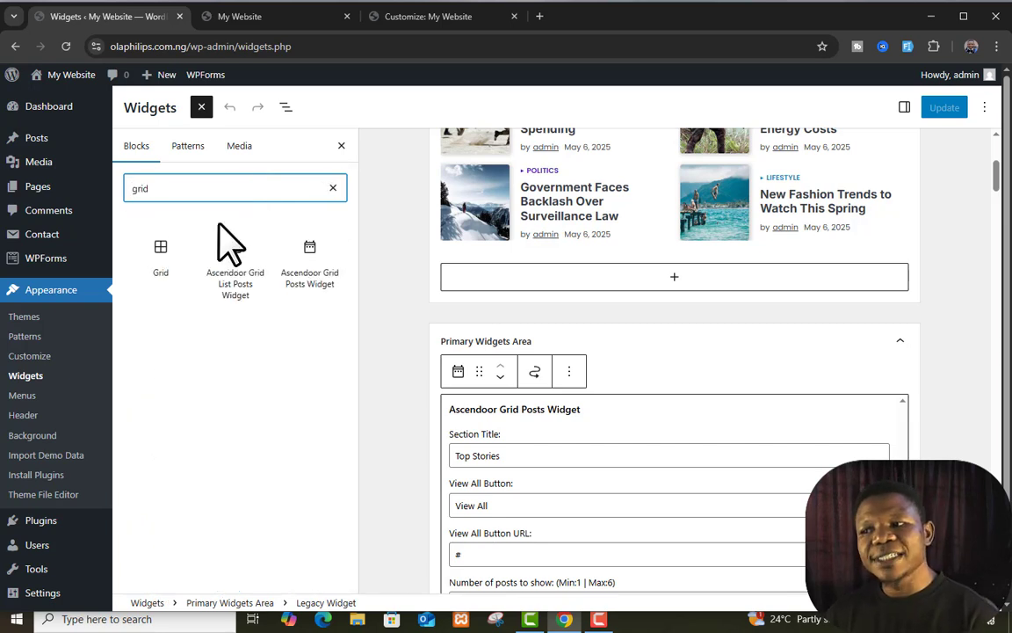
pyautogui.moveTo(242, 329)
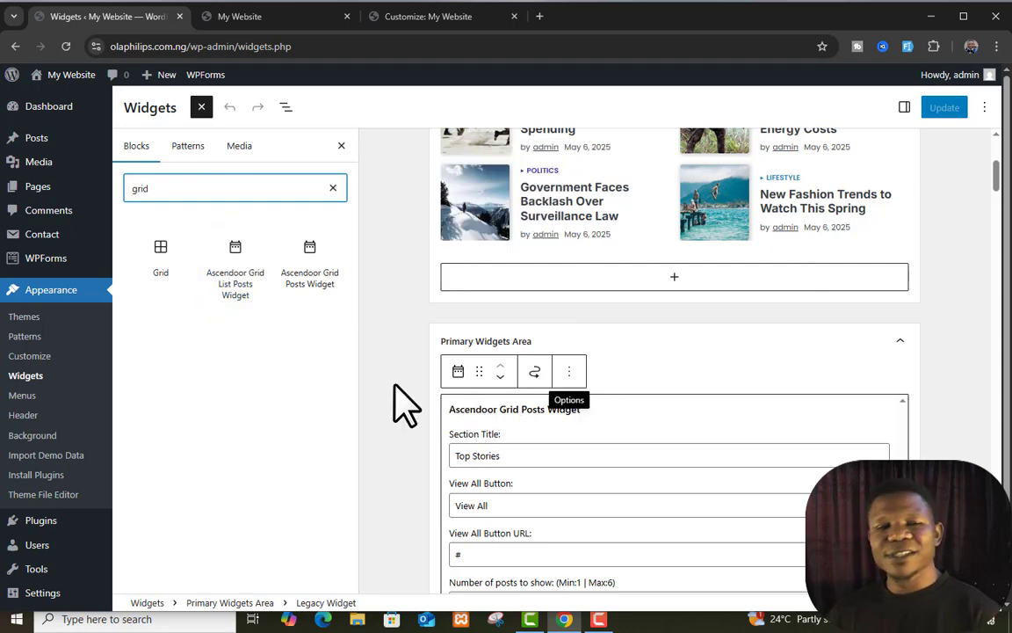
pyautogui.click(400, 404)
pyautogui.click(201, 107)
pyautogui.scroll(3, 492, 377)
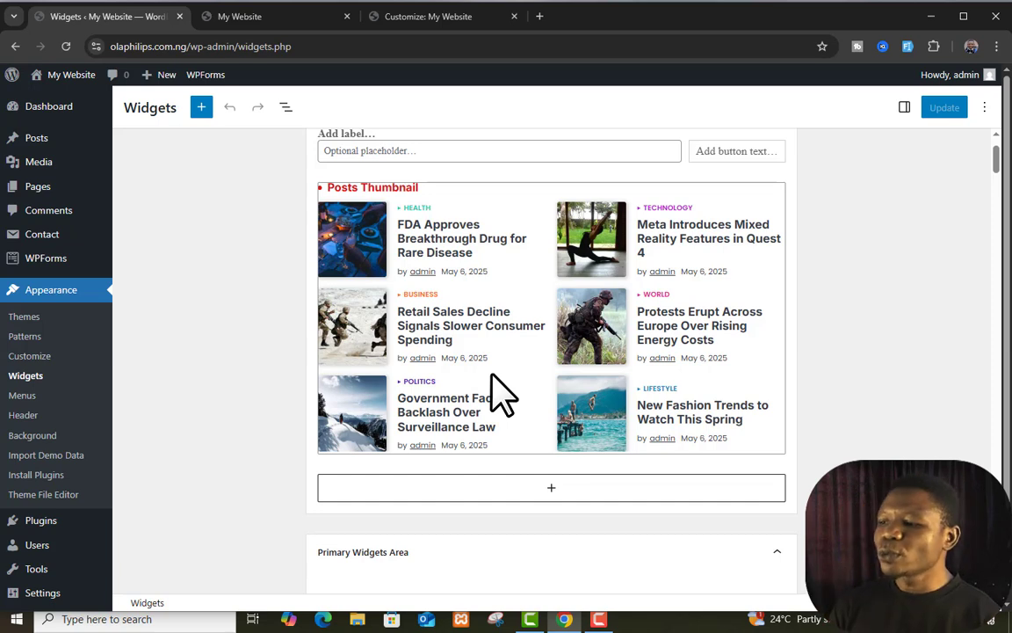
# - Search the plugin directory for "classic widget" and install and activate the Classic Widgets plugin
pyautogui.moveTo(16, 522)
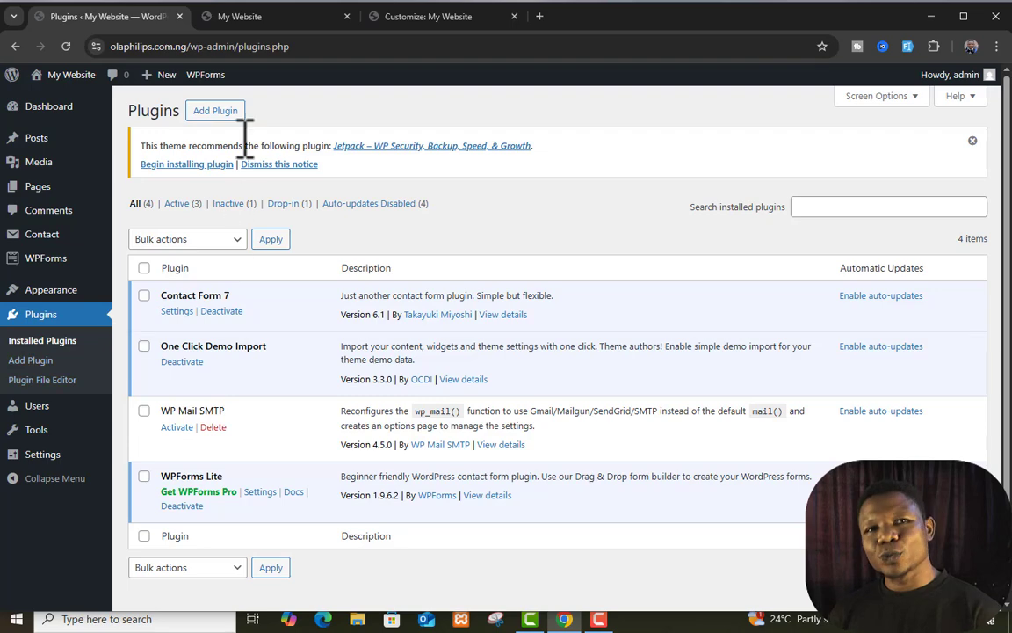
pyautogui.click(235, 114)
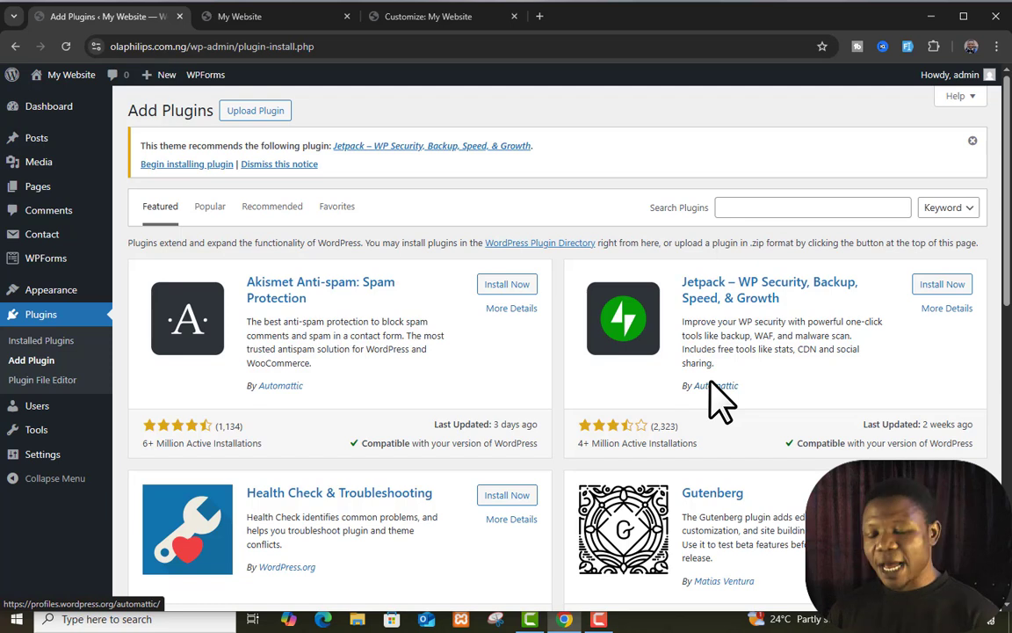
pyautogui.click(836, 206)
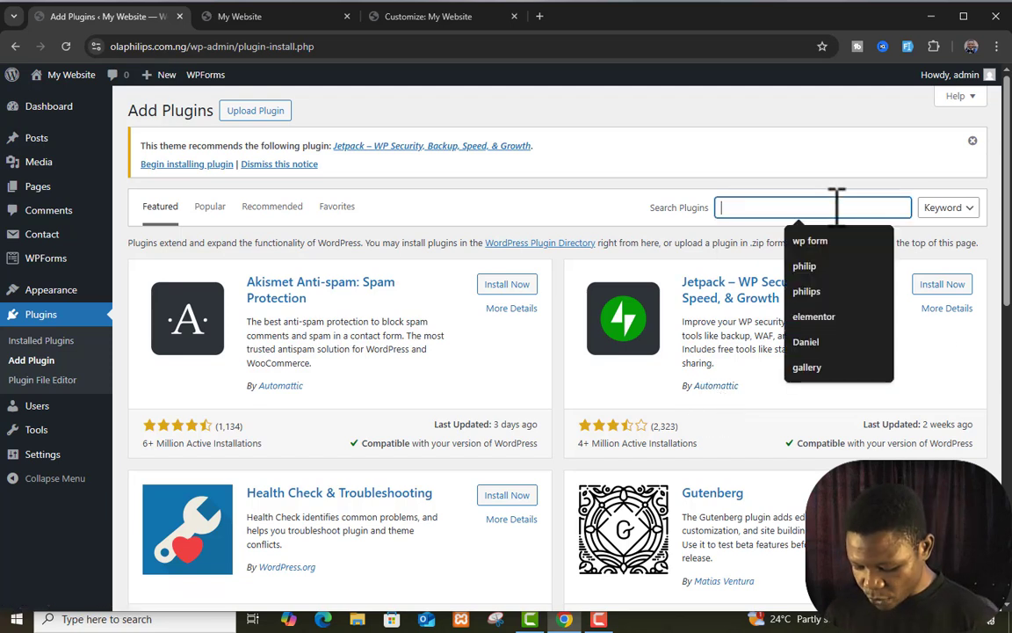
pyautogui.write('classic widget')
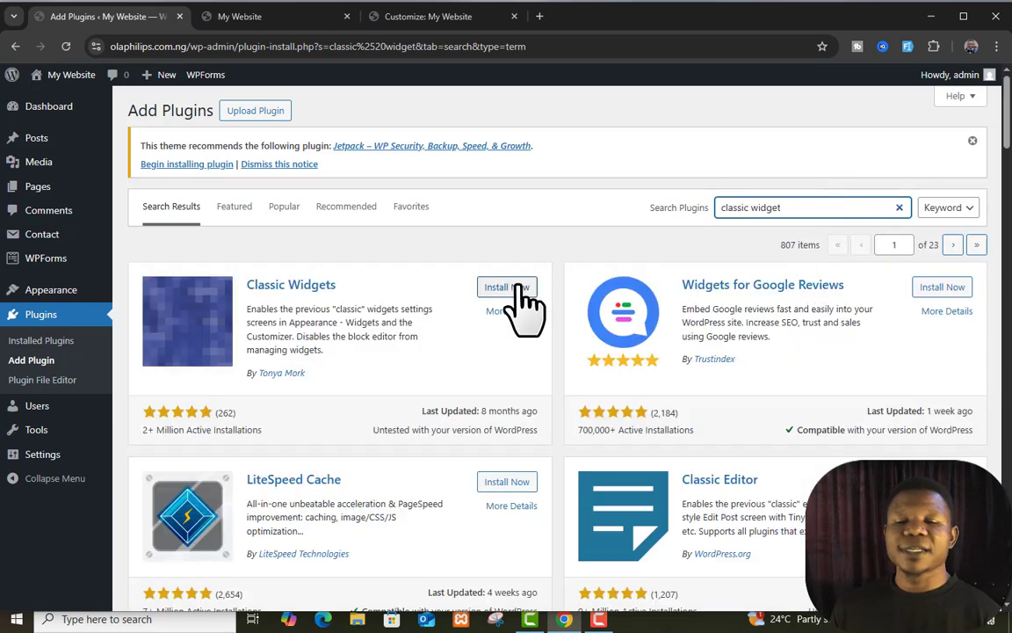
pyautogui.click(514, 288)
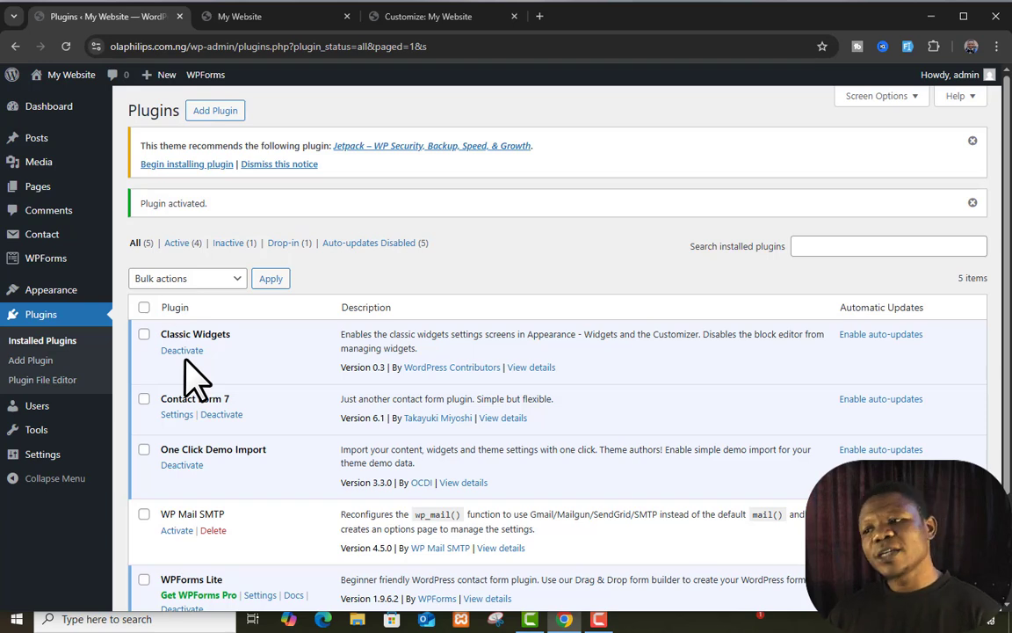
# - Open the classic Widgets screen and examine the available widgets, the widget areas and the inactive widgets list
pyautogui.moveTo(64, 293)
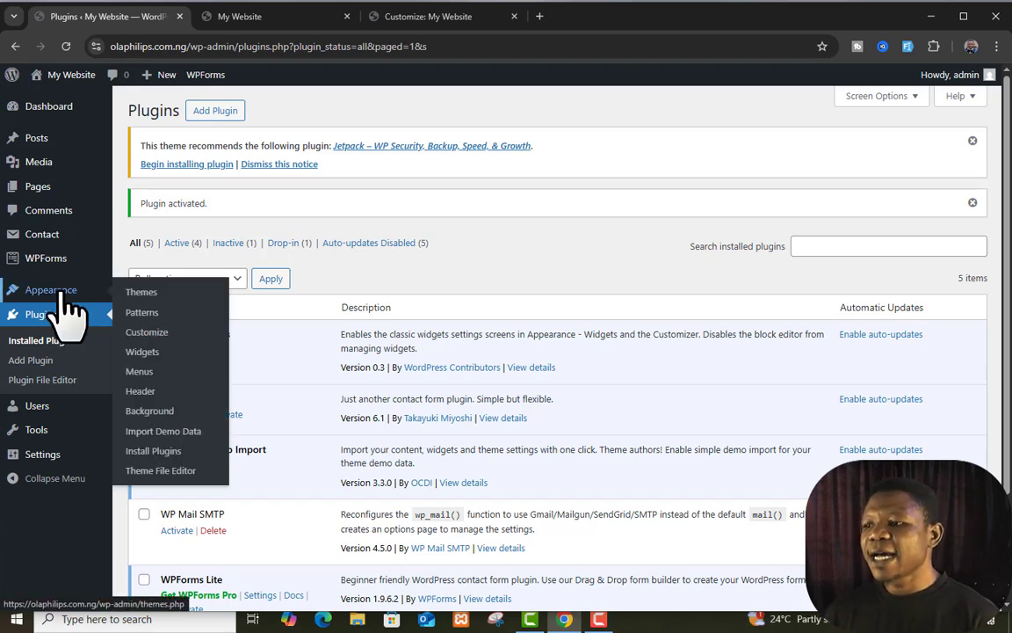
pyautogui.click(151, 352)
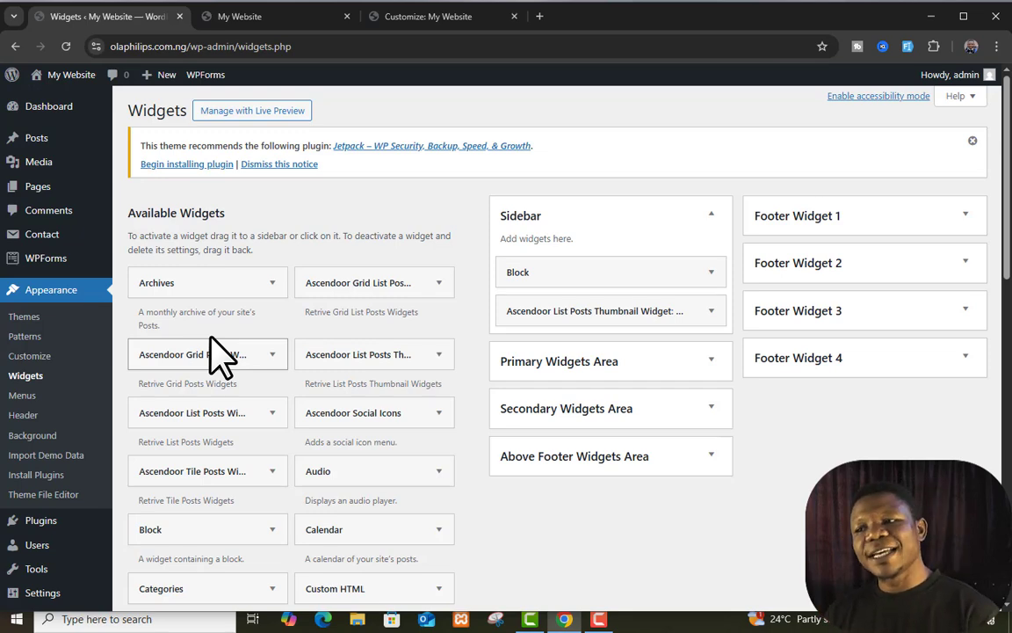
pyautogui.scroll(-4, 203, 328)
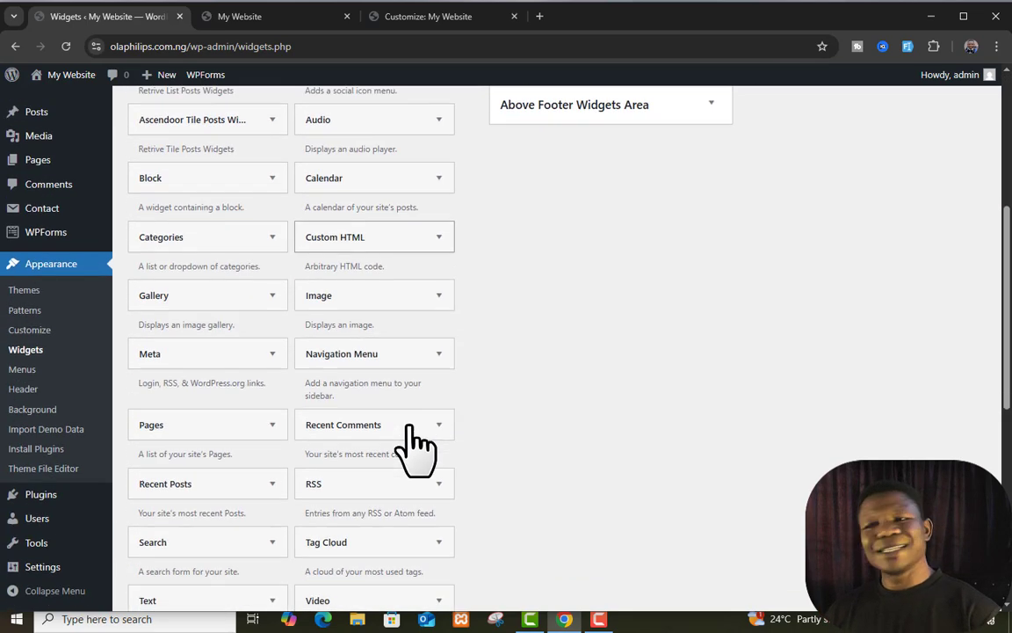
pyautogui.scroll(3, 418, 439)
pyautogui.scroll(2, 418, 439)
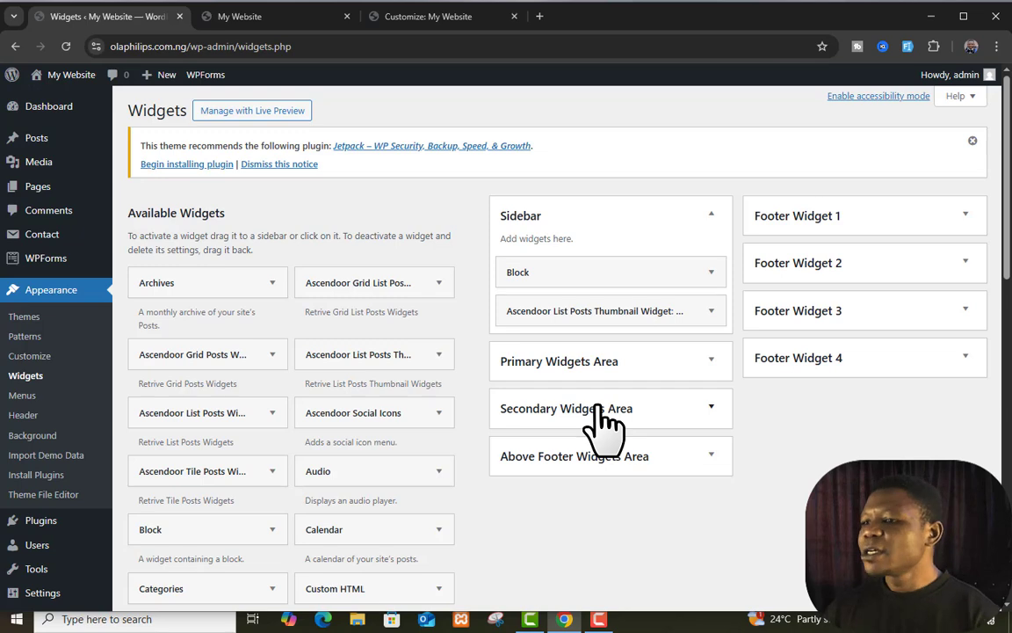
pyautogui.scroll(-1, 474, 294)
pyautogui.scroll(1, 542, 429)
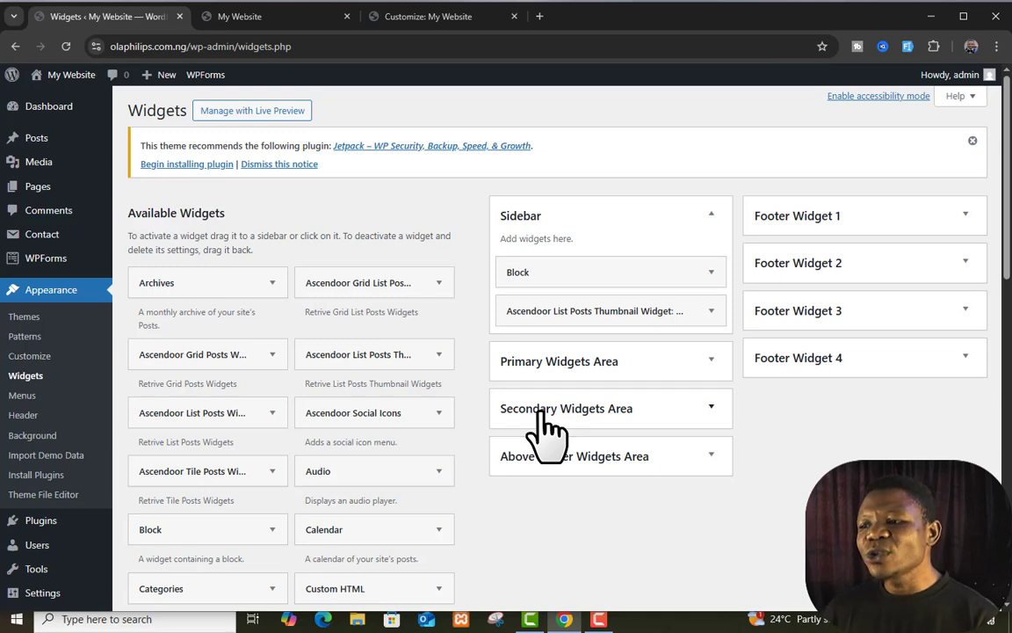
pyautogui.scroll(-8, 418, 332)
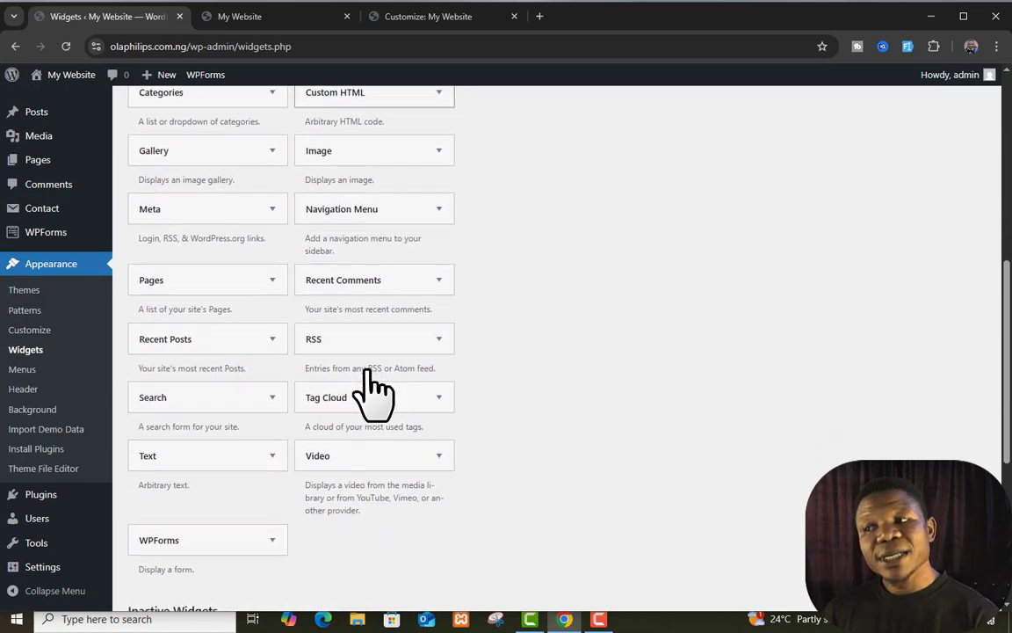
pyautogui.scroll(-2, 356, 384)
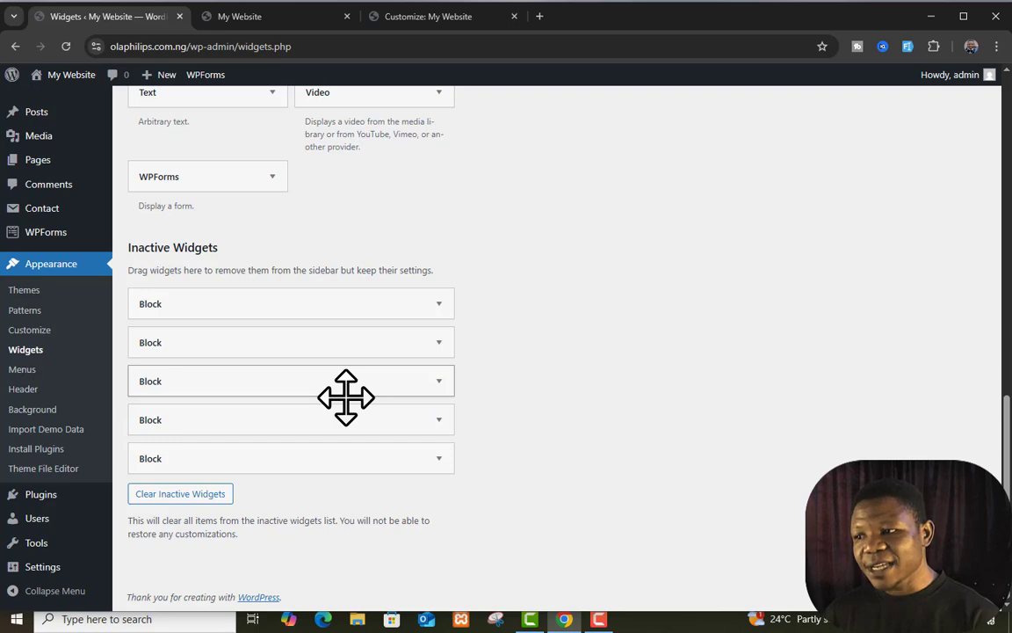
pyautogui.scroll(10, 345, 397)
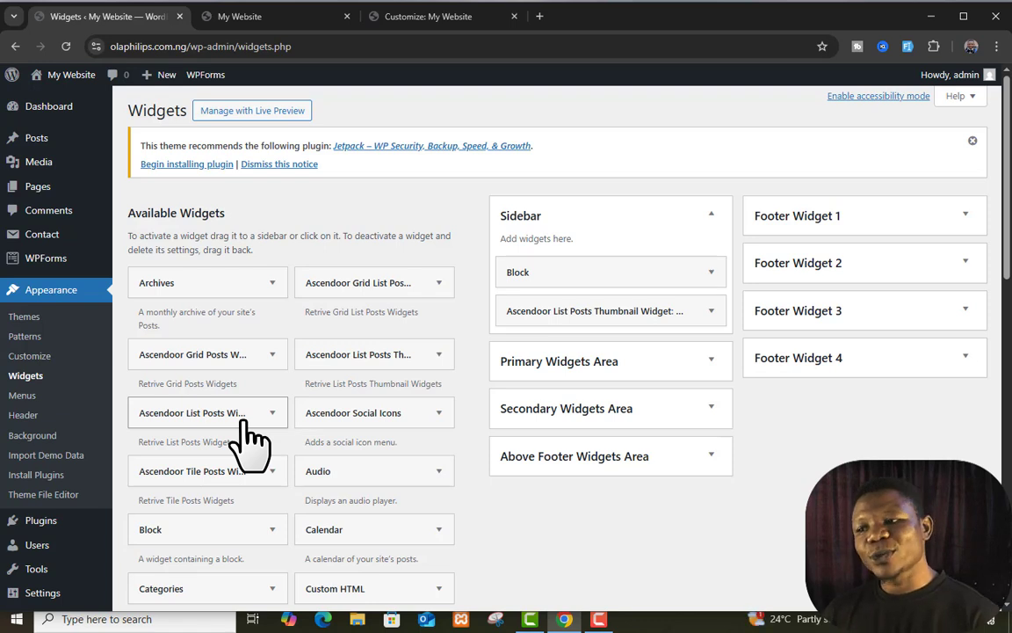
pyautogui.click(436, 355)
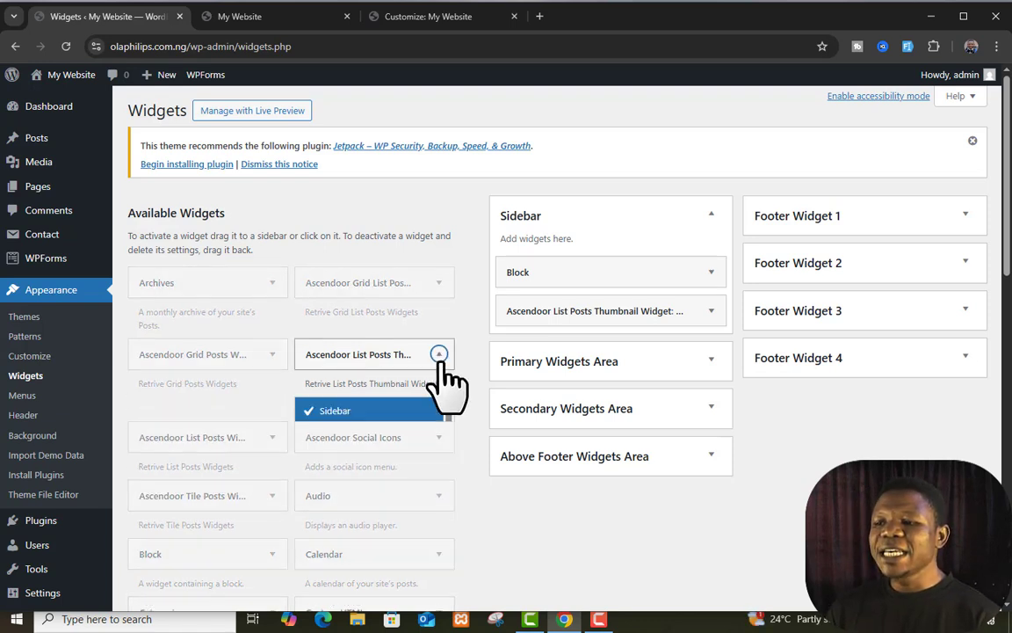
pyautogui.scroll(-2, 399, 456)
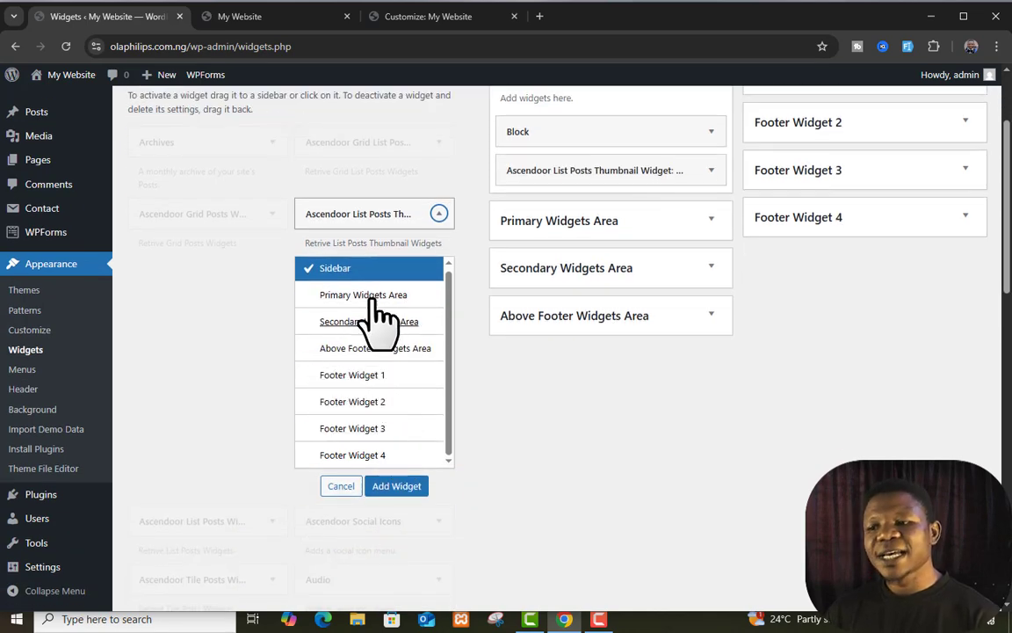
pyautogui.click(364, 295)
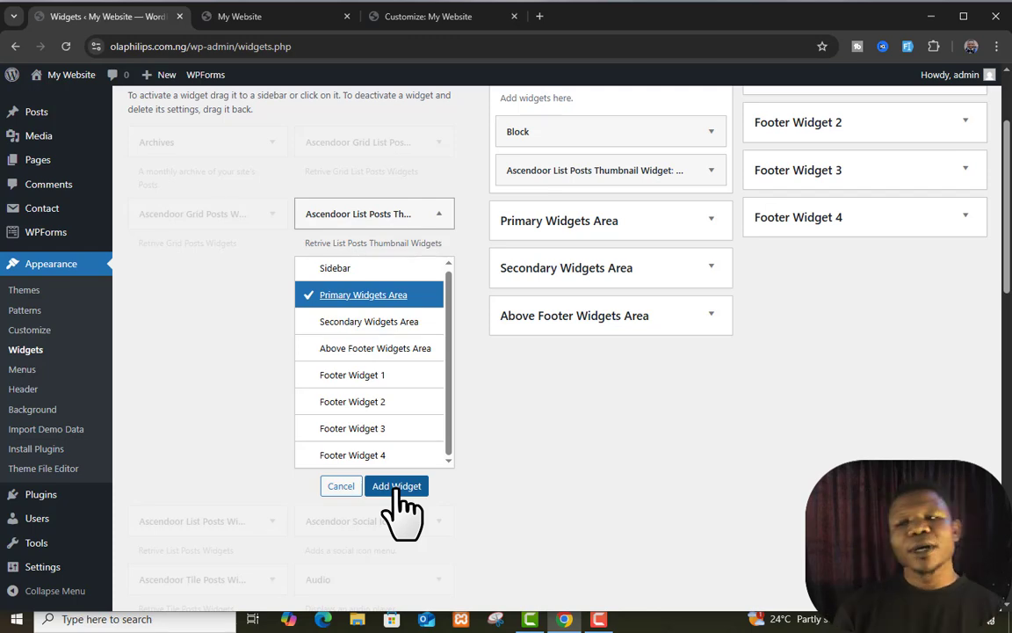
pyautogui.click(341, 486)
pyautogui.scroll(2, 562, 447)
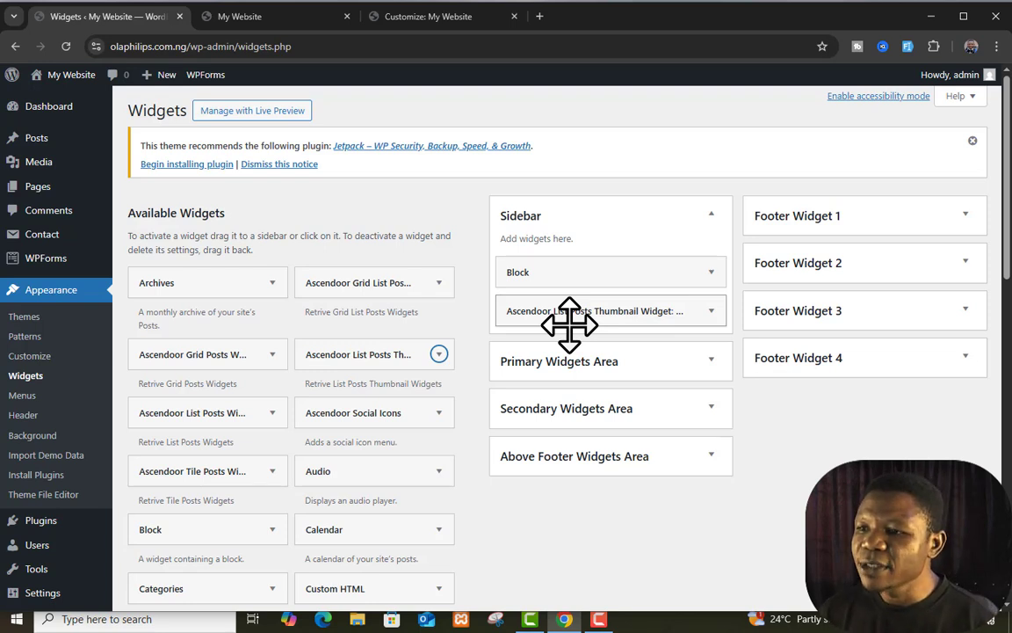
# - Delete the search Block and the Posts Thumbnail widget from the Sidebar area, and expand the Primary Widgets Area
pyautogui.click(711, 272)
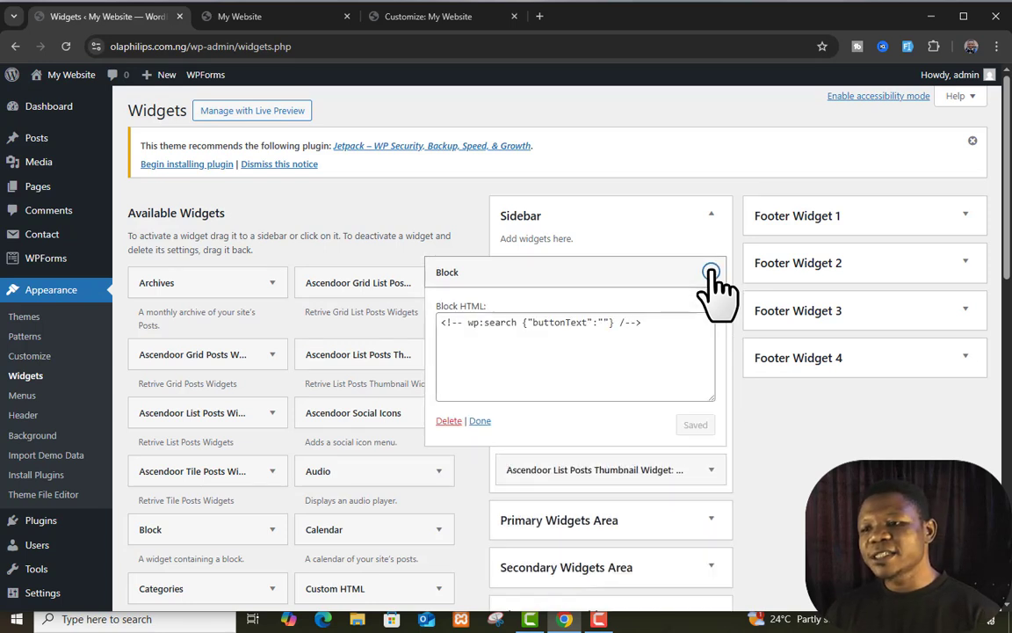
pyautogui.click(448, 421)
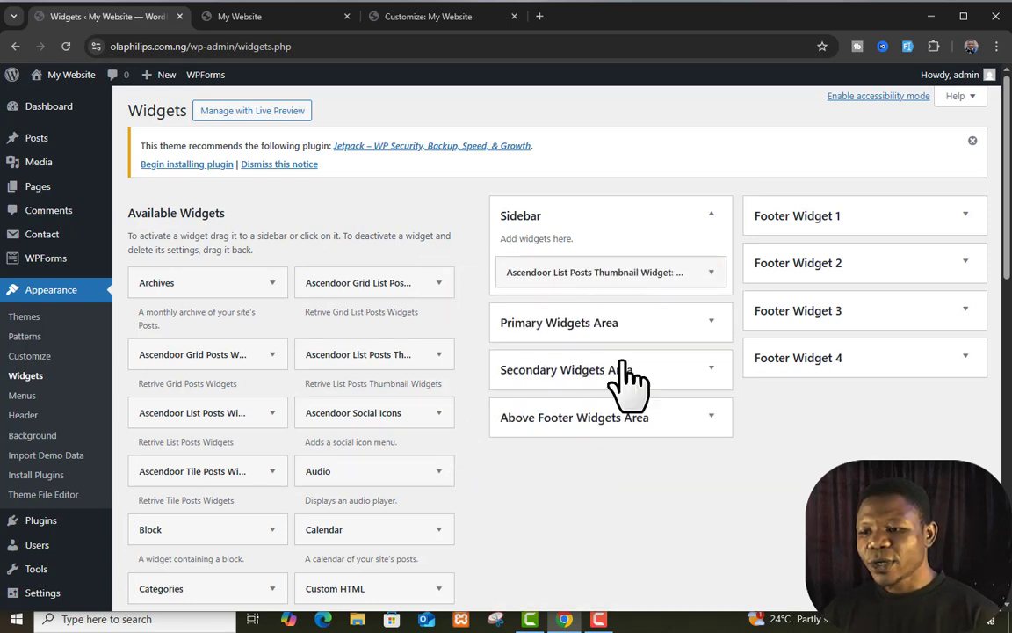
pyautogui.click(711, 274)
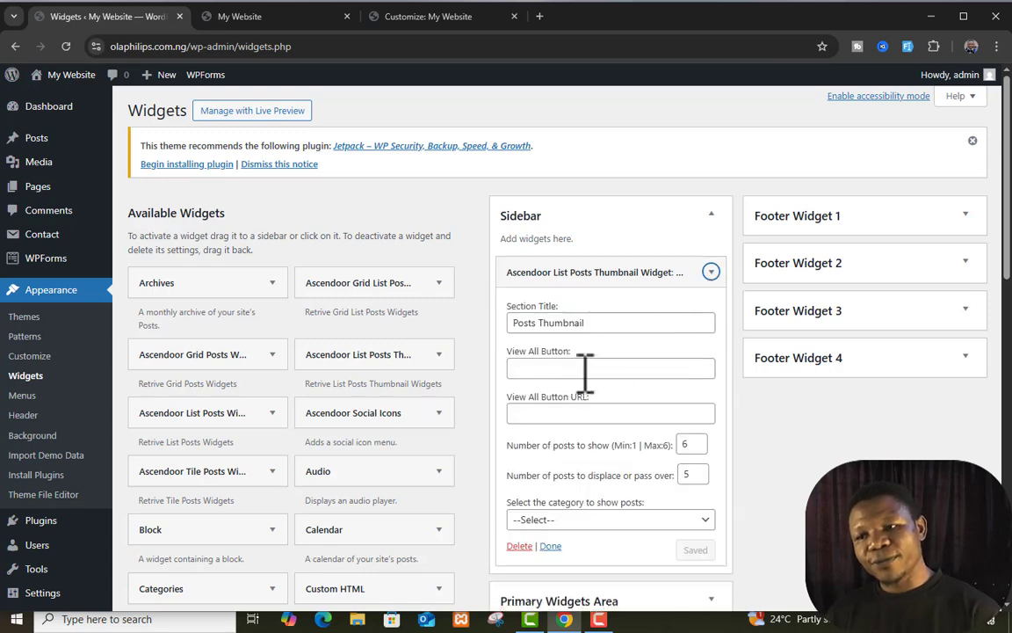
pyautogui.click(519, 547)
pyautogui.click(713, 316)
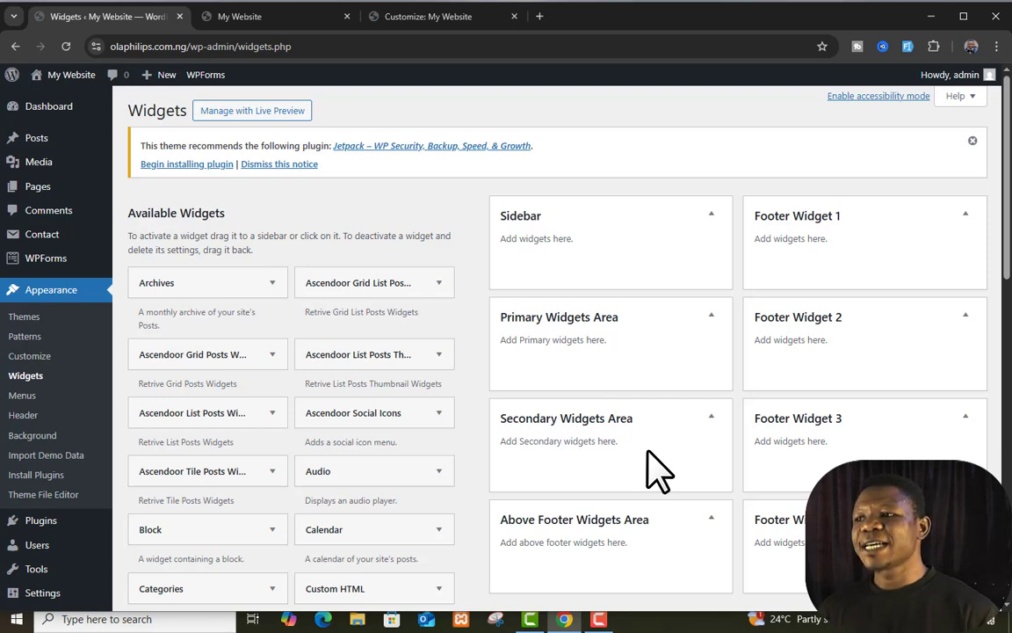
# - Open the live site's front page and examine its remaining banner section, featured news, editors' choice and footer
pyautogui.moveTo(60, 84)
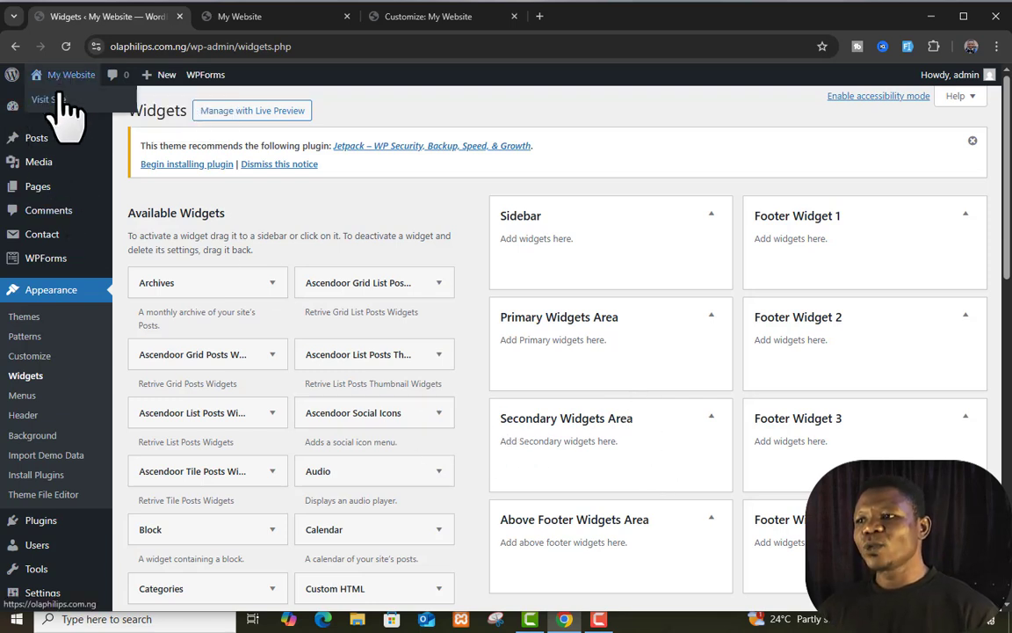
pyautogui.rightClick(79, 101)
pyautogui.click(95, 118)
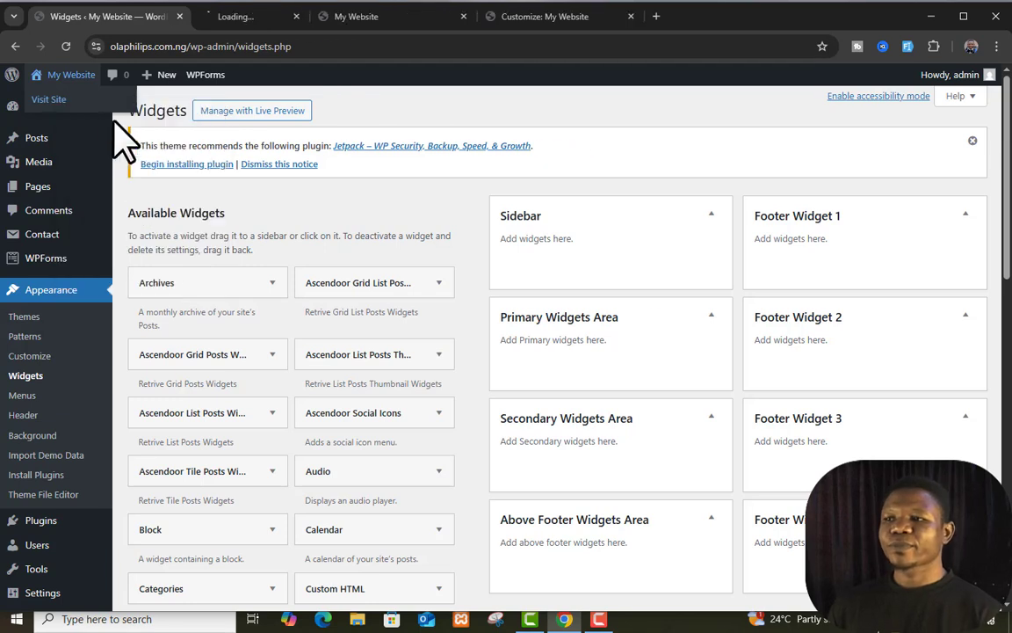
pyautogui.click(263, 18)
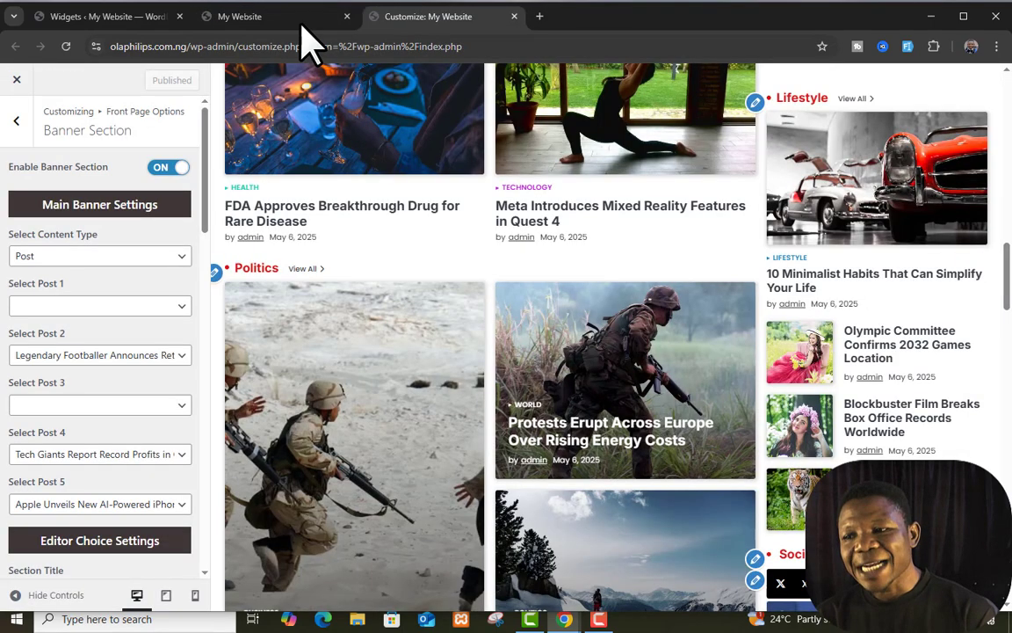
pyautogui.click(298, 19)
pyautogui.scroll(-5, 493, 305)
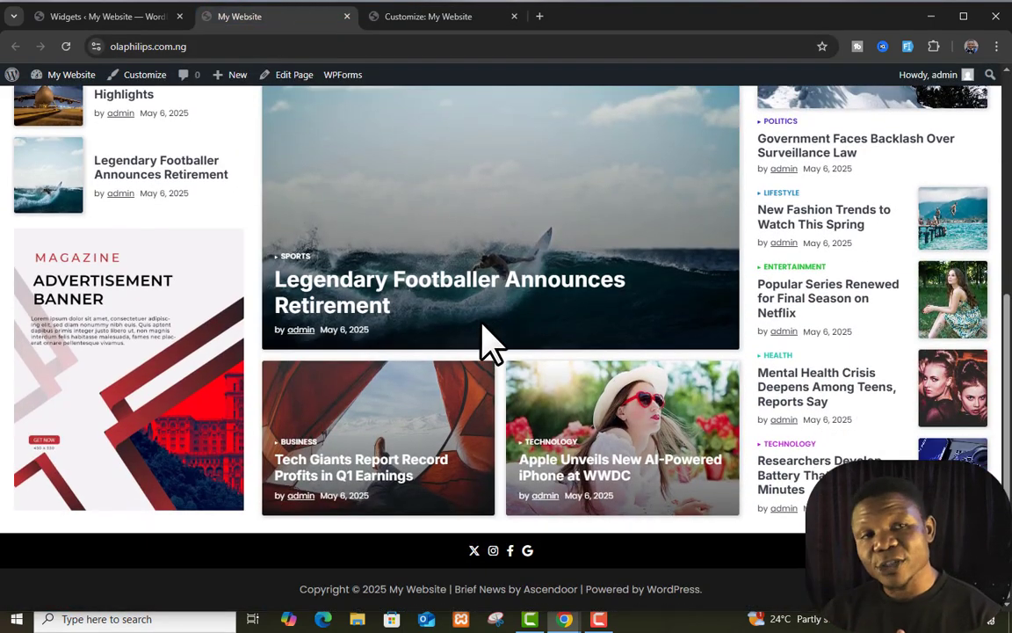
pyautogui.scroll(3, 489, 342)
pyautogui.scroll(-3, 492, 351)
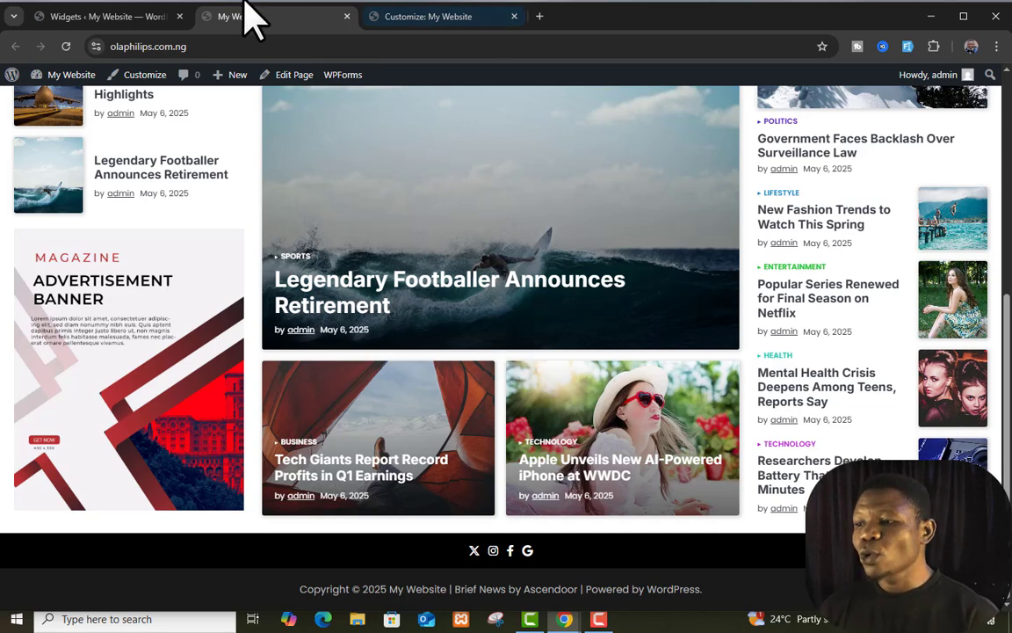
# - Disable the Banner Section in the customizer's Front Page Options, publish the change and reload the live front page
pyautogui.click(116, 17)
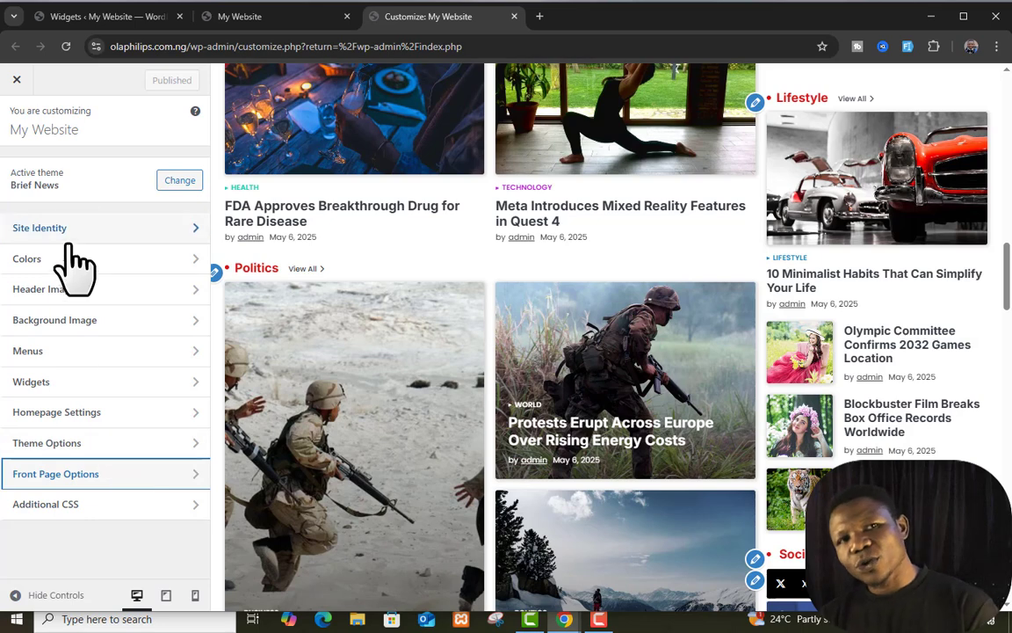
pyautogui.click(130, 484)
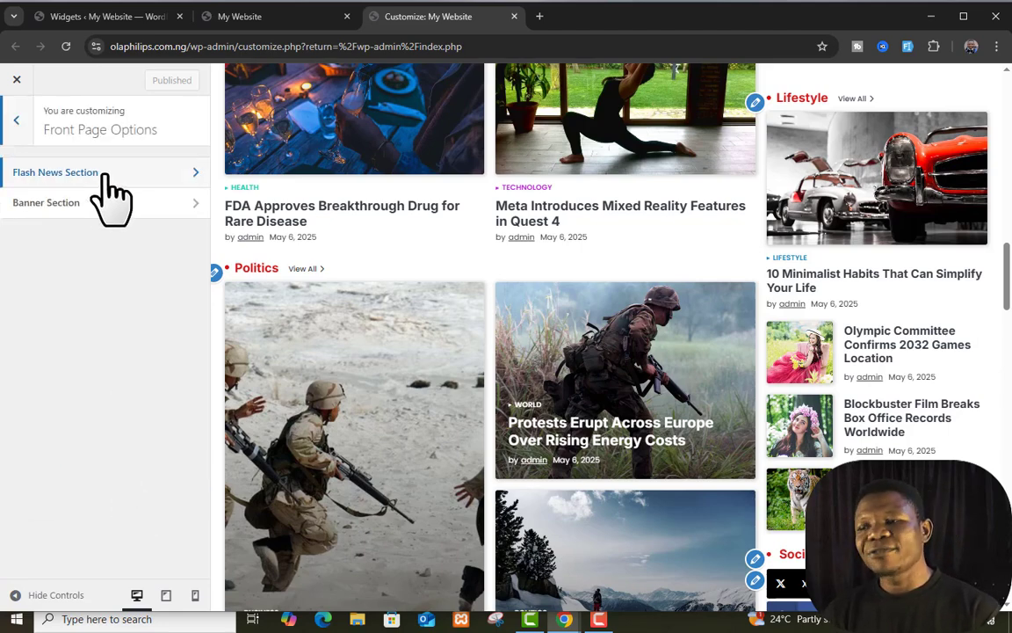
pyautogui.scroll(5, 553, 210)
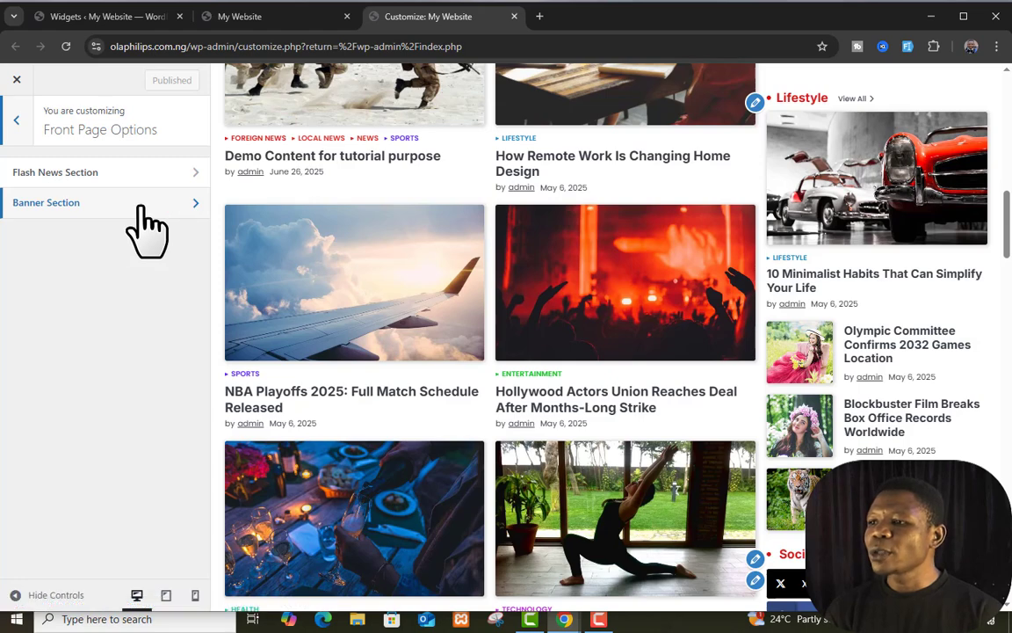
pyautogui.click(142, 207)
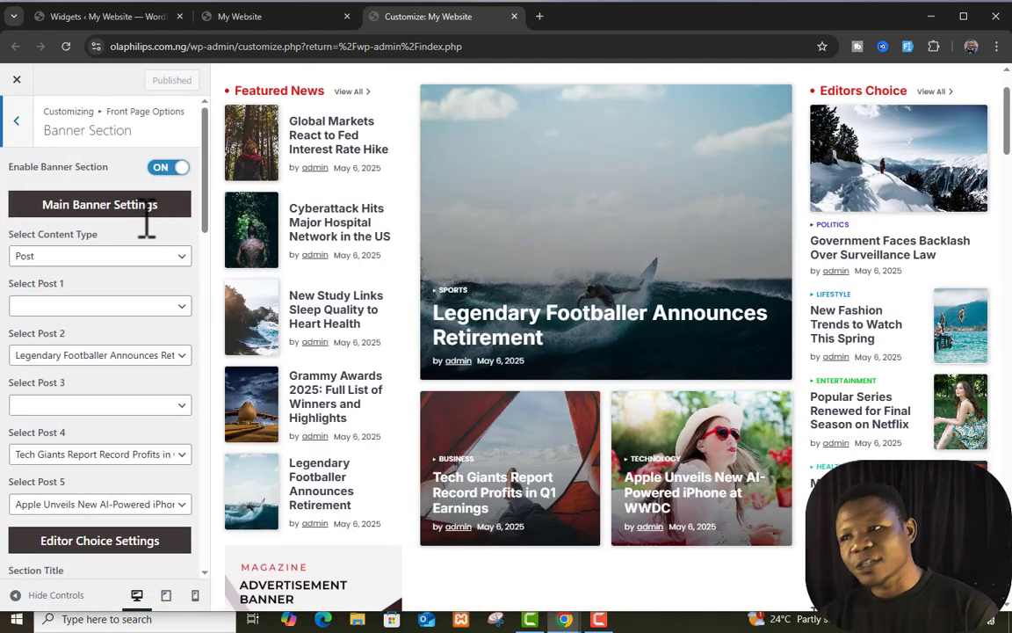
pyautogui.click(175, 167)
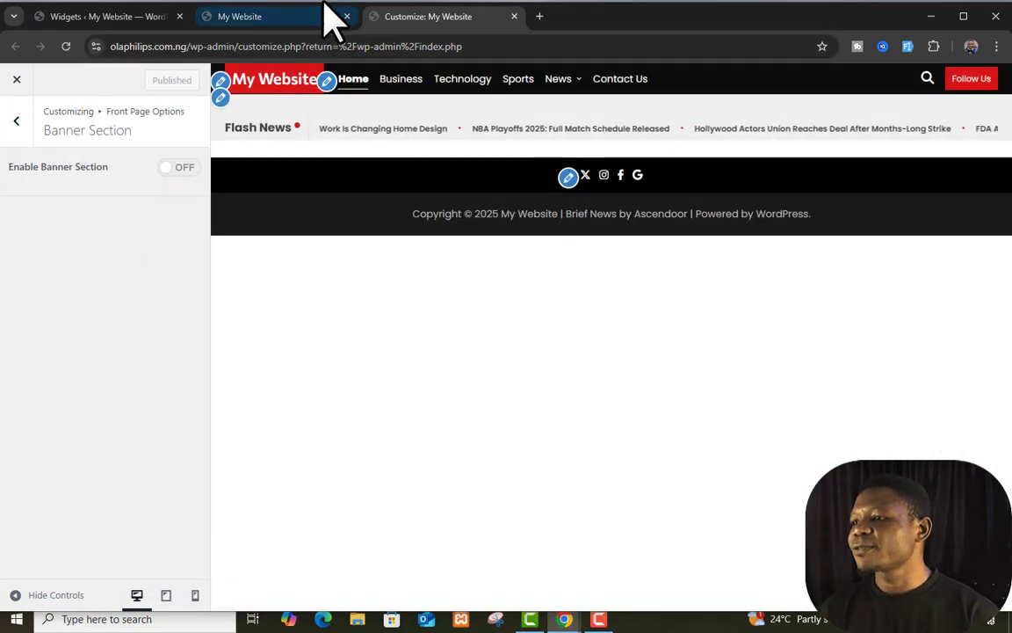
pyautogui.click(308, 15)
pyautogui.press('F5')
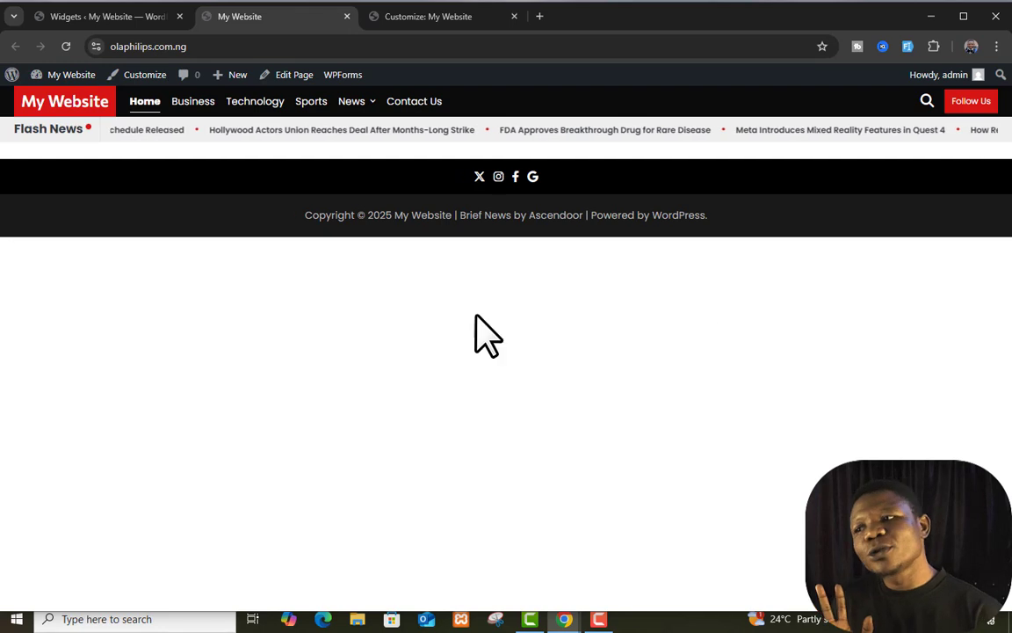
# - Return to the Widgets screen and review the cleared widget areas and the list of available widgets
pyautogui.click(444, 18)
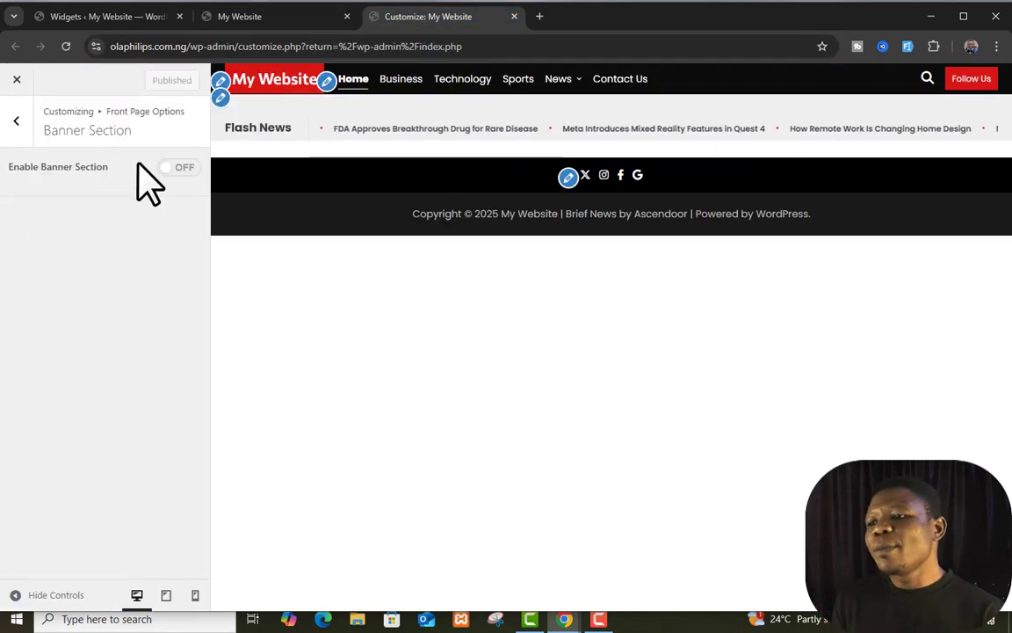
pyautogui.click(136, 17)
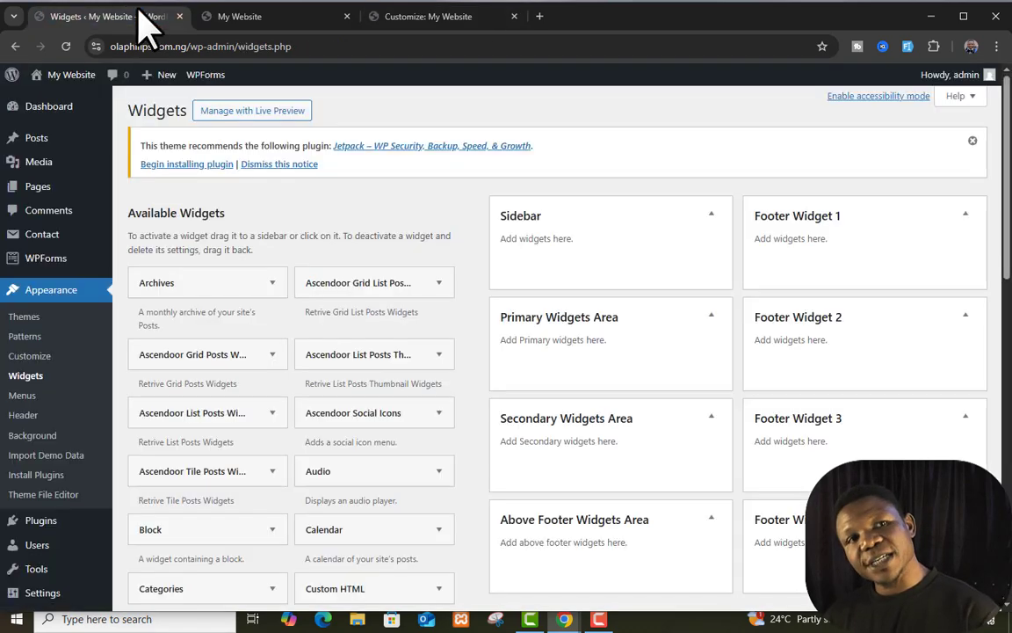
pyautogui.scroll(-2, 655, 382)
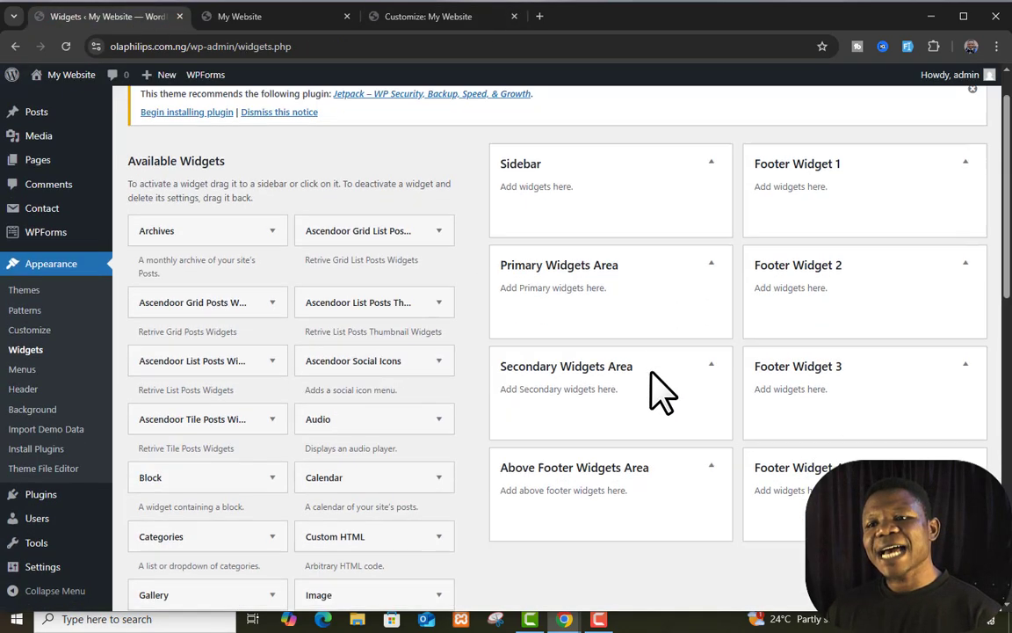
pyautogui.scroll(2, 654, 376)
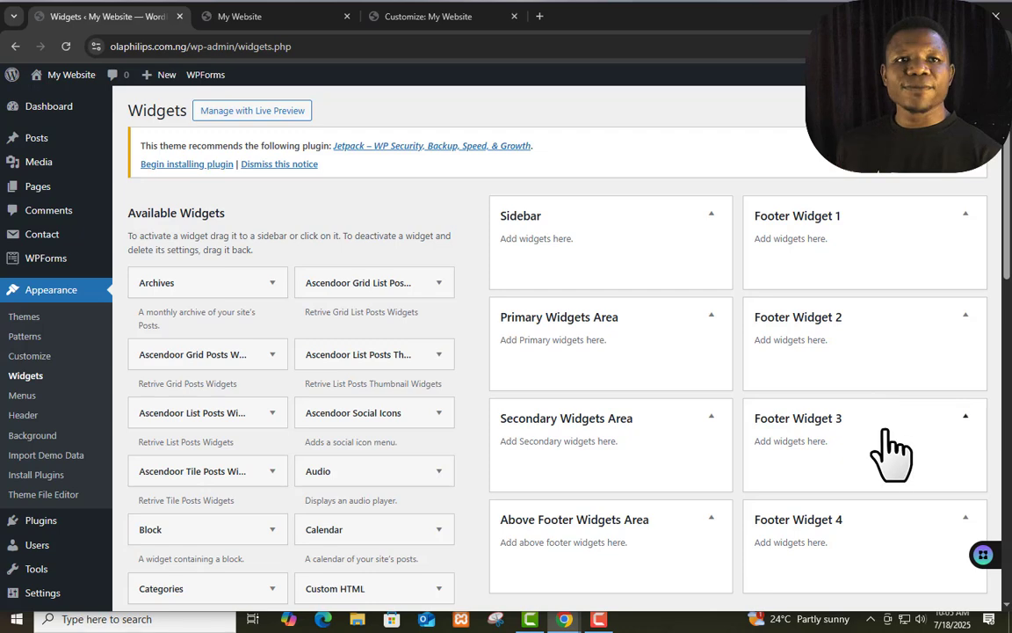
pyautogui.scroll(-3, 881, 450)
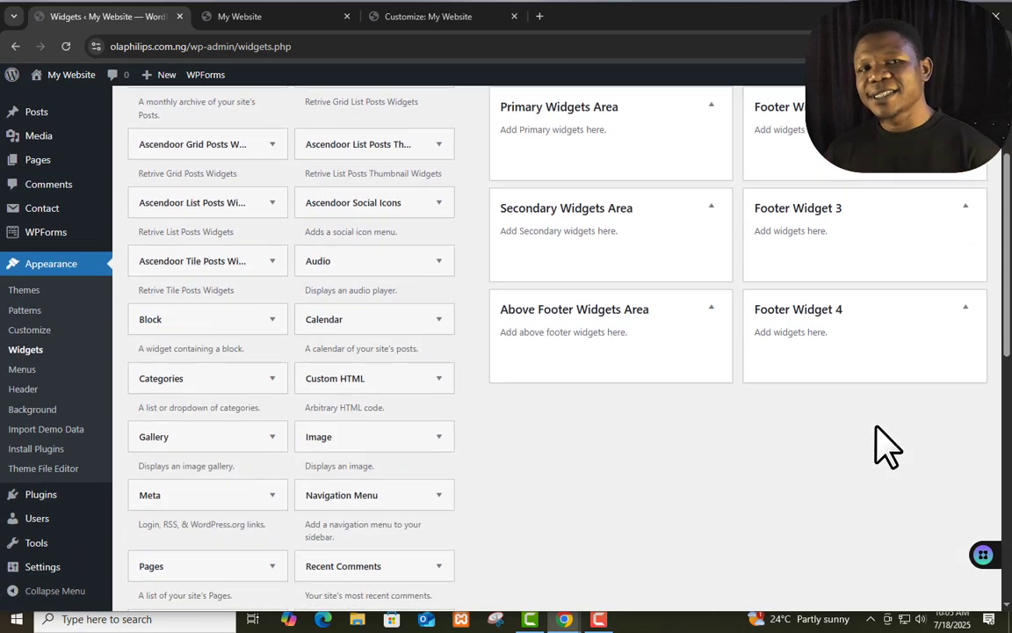
pyautogui.scroll(3, 888, 448)
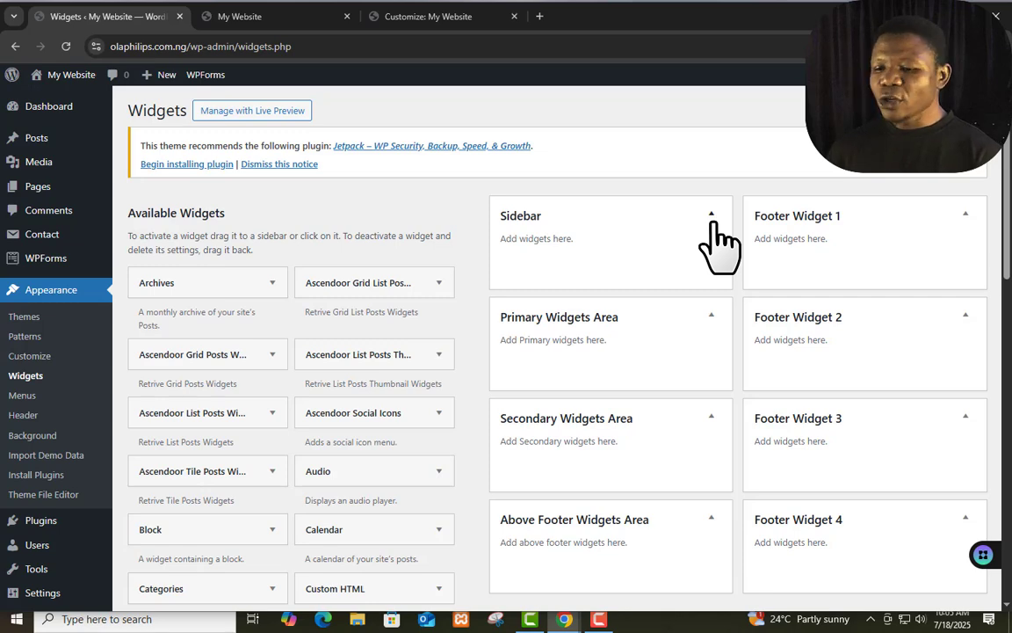
# - Add the Ascendoor List Posts Widget from the available widgets to the Sidebar area
pyautogui.scroll(-3, 439, 214)
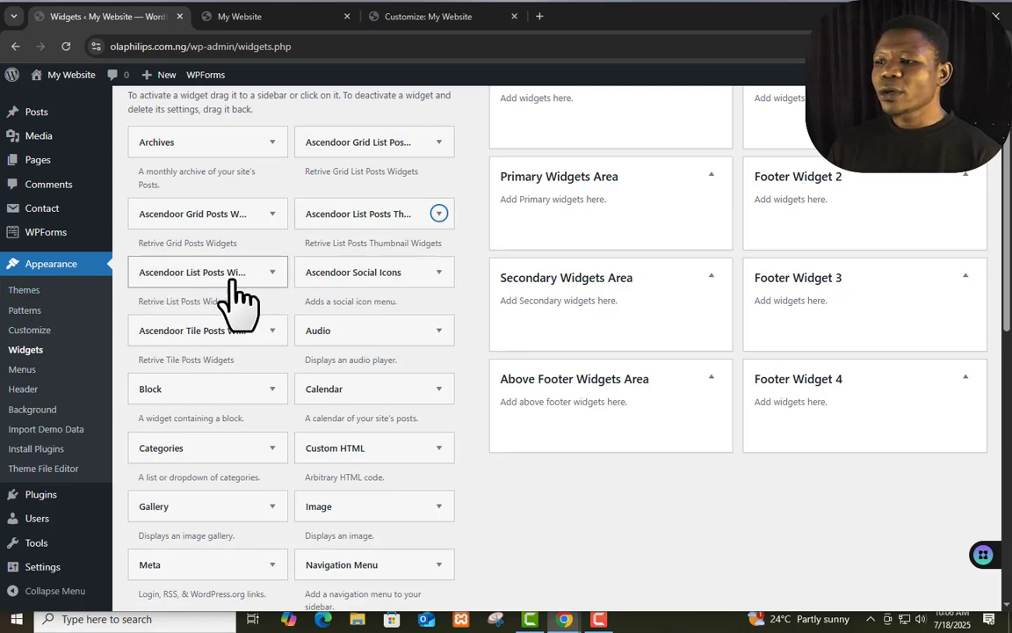
pyautogui.click(271, 274)
pyautogui.scroll(-1, 267, 289)
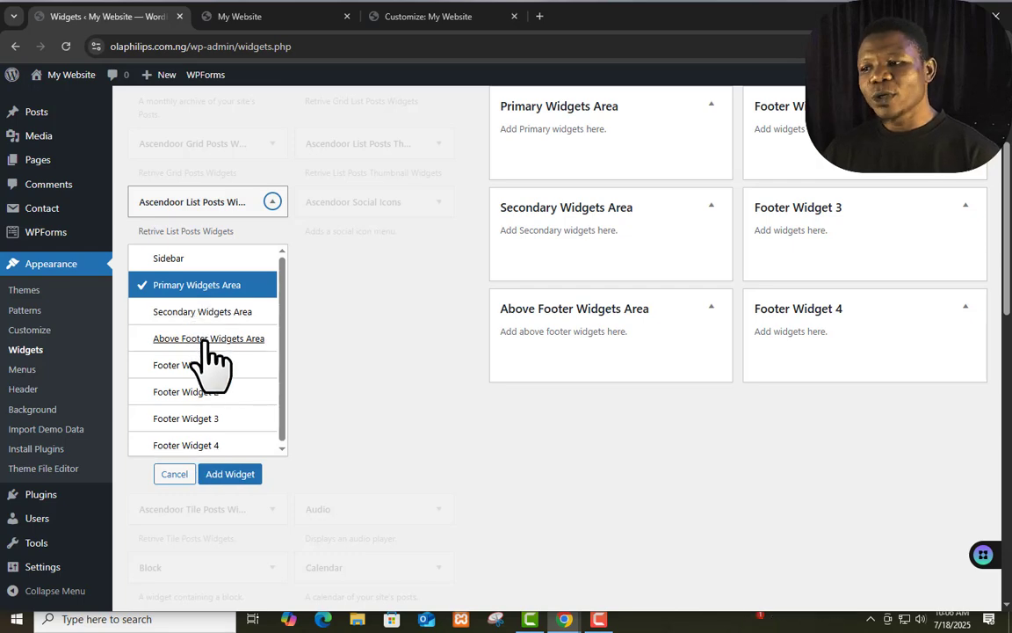
pyautogui.scroll(2, 211, 308)
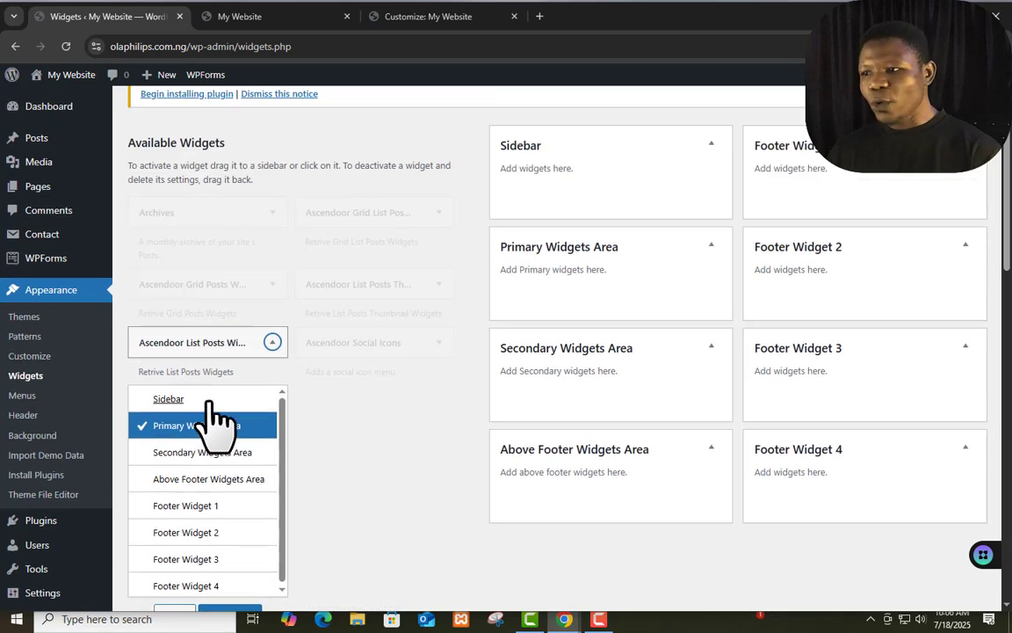
pyautogui.click(209, 400)
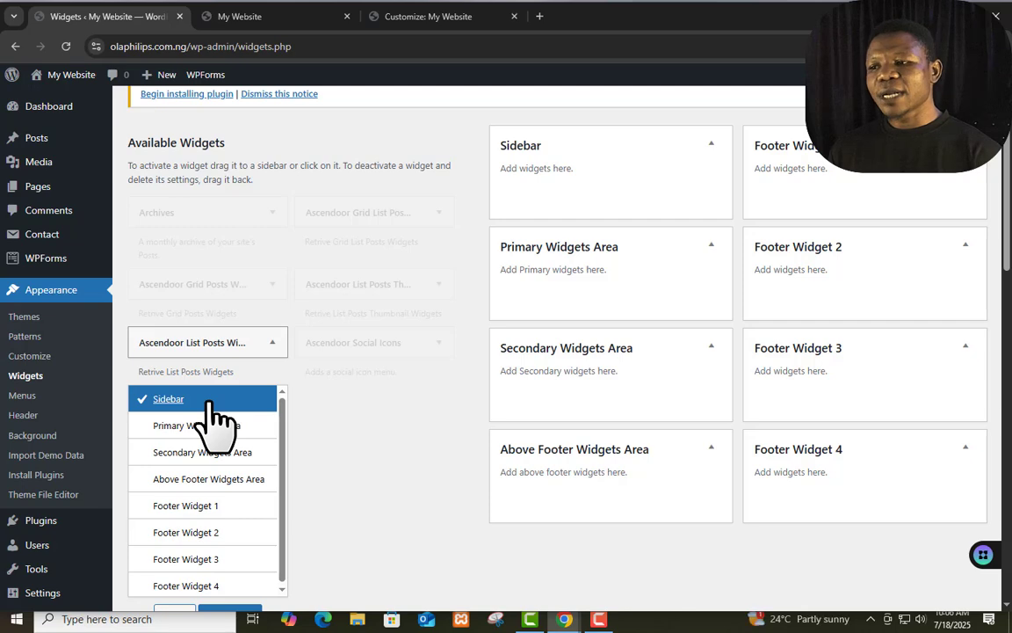
pyautogui.scroll(-3, 224, 474)
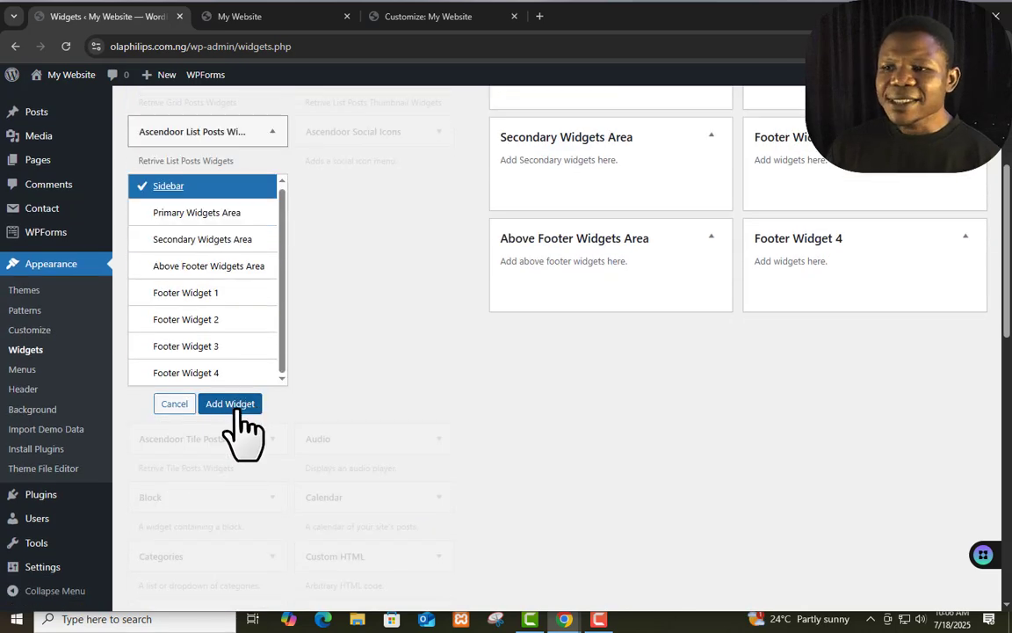
pyautogui.click(233, 405)
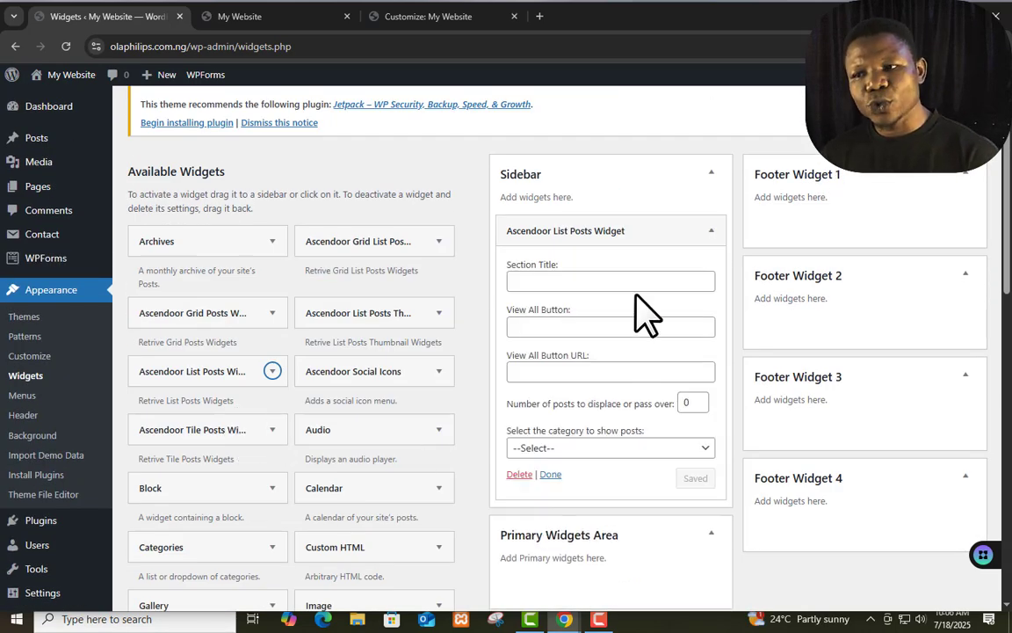
# - Set the Sidebar widget's section title to "Recent Posts" and its View All button to "View all", leaving the category unselected
pyautogui.click(591, 281)
pyautogui.write('Recent Posts')
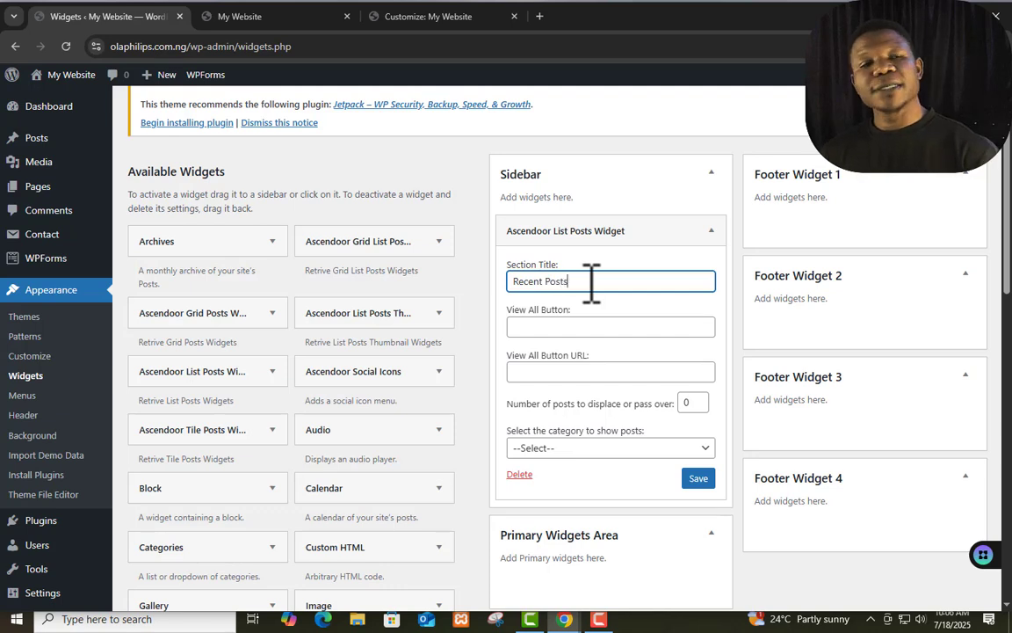
pyautogui.click(624, 329)
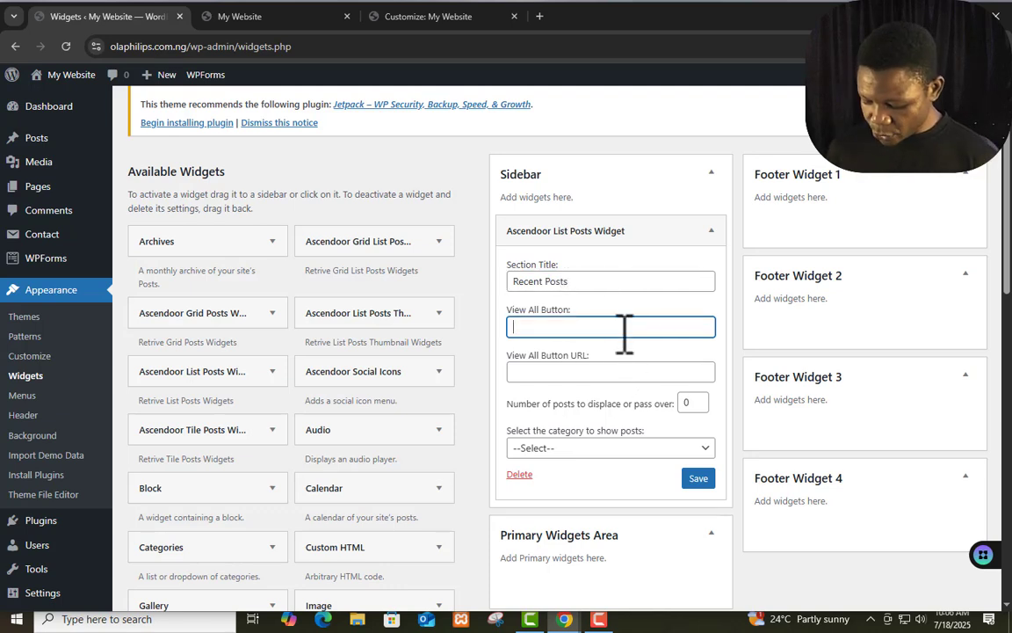
pyautogui.write('View all')
pyautogui.scroll(-2, 624, 263)
pyautogui.click(623, 231)
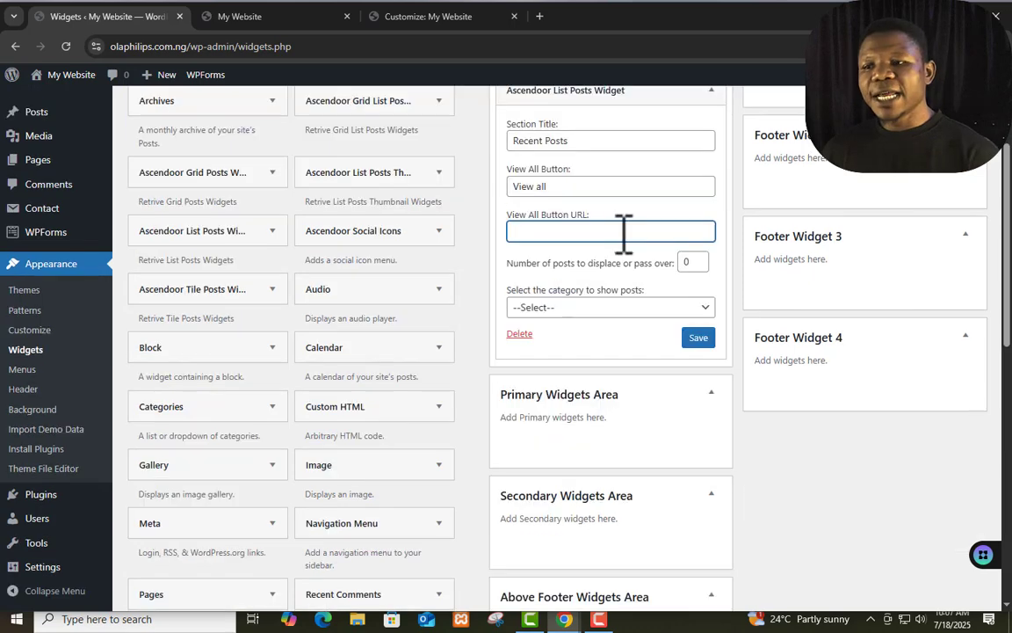
pyautogui.click(691, 307)
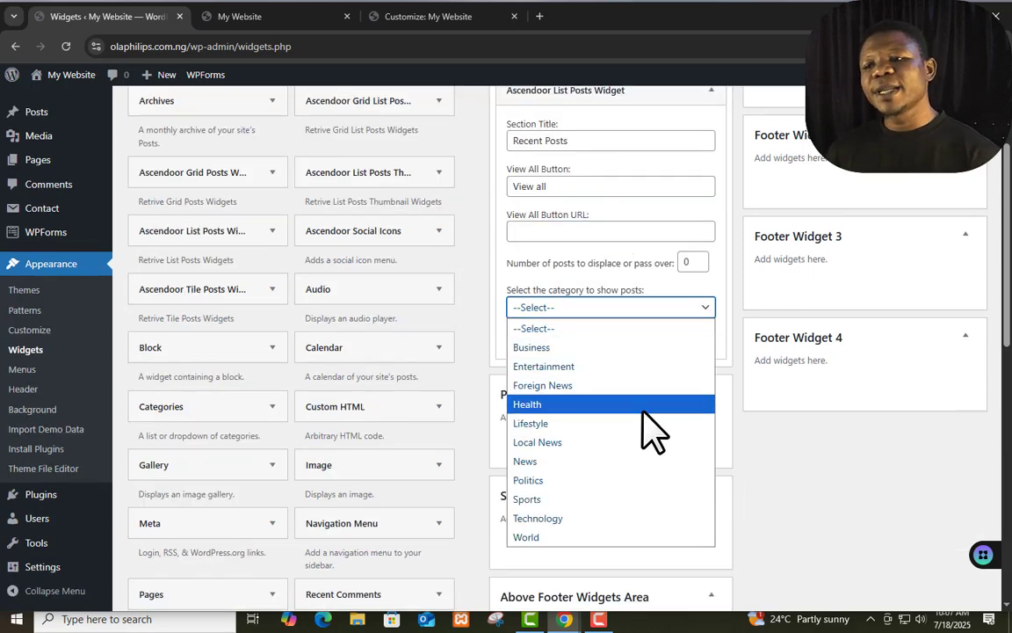
pyautogui.click(563, 279)
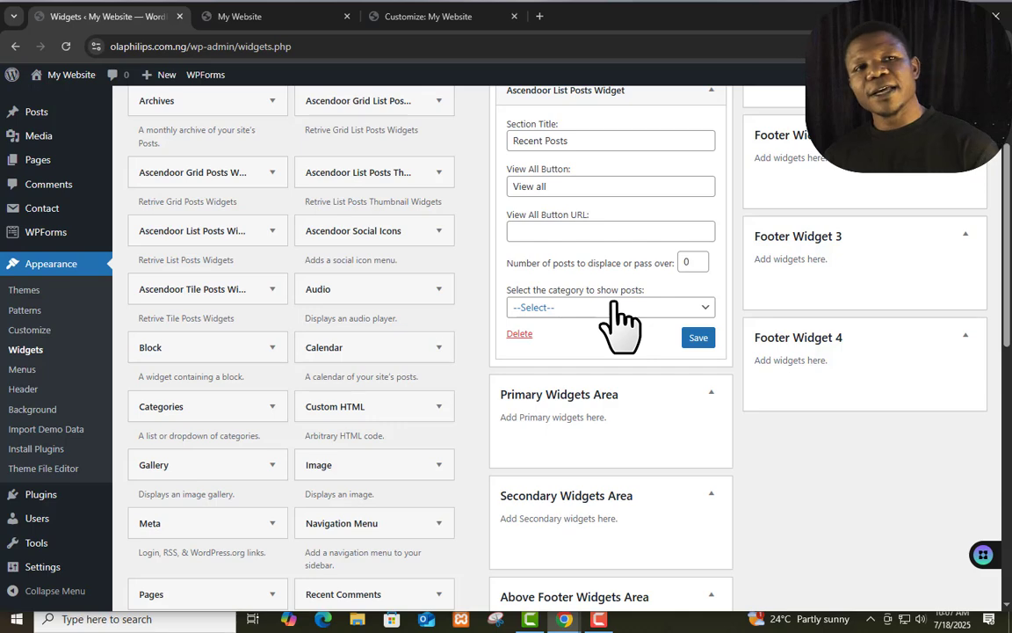
# - Save and collapse the Recent Posts widget, and check the sidebar on the live site's Technology category page
pyautogui.click(696, 338)
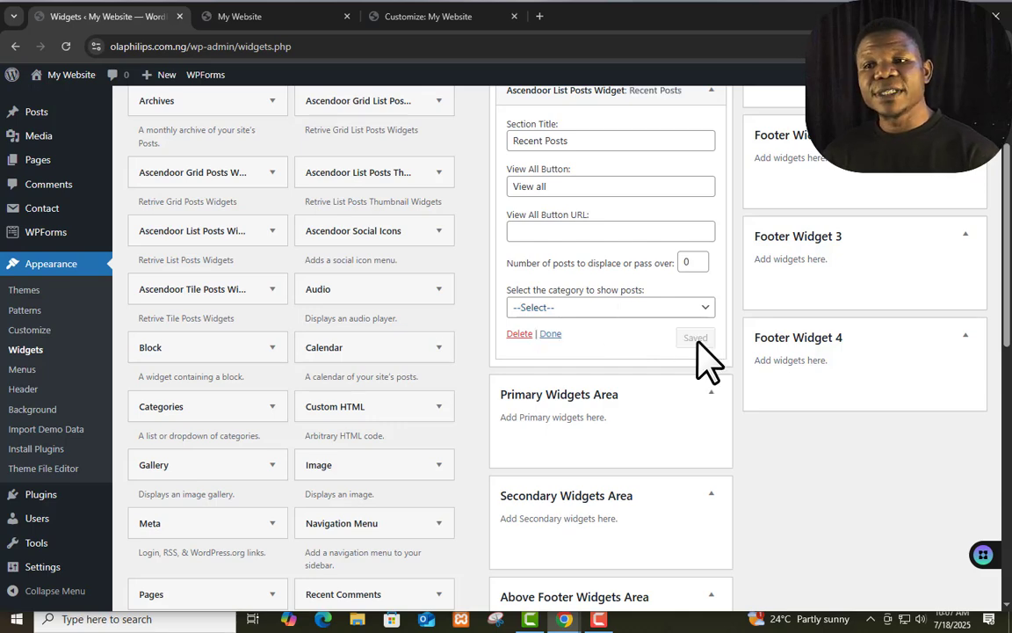
pyautogui.scroll(3, 707, 361)
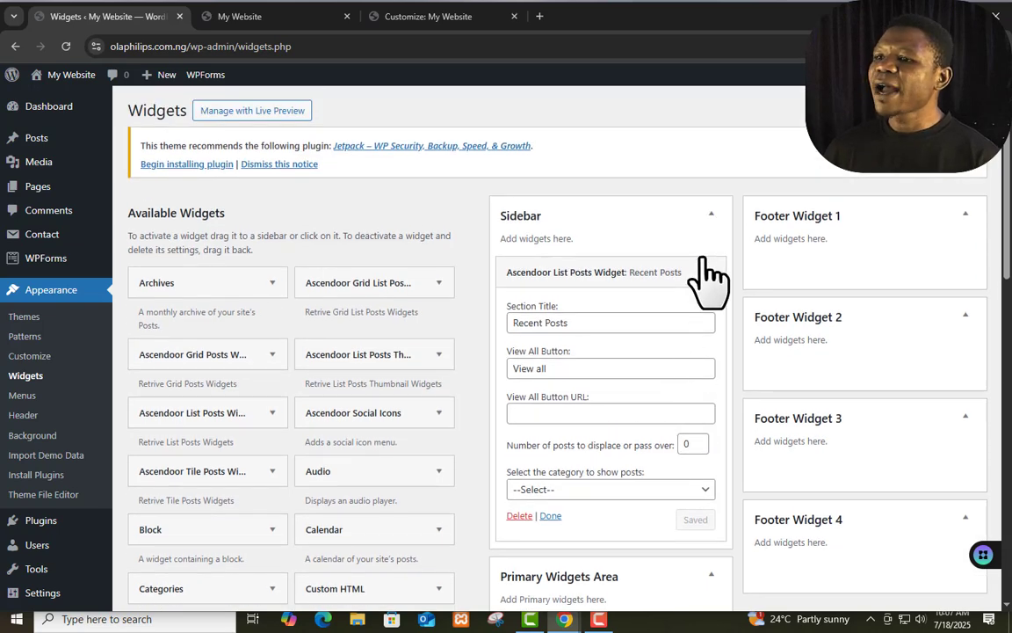
pyautogui.click(711, 272)
pyautogui.click(239, 16)
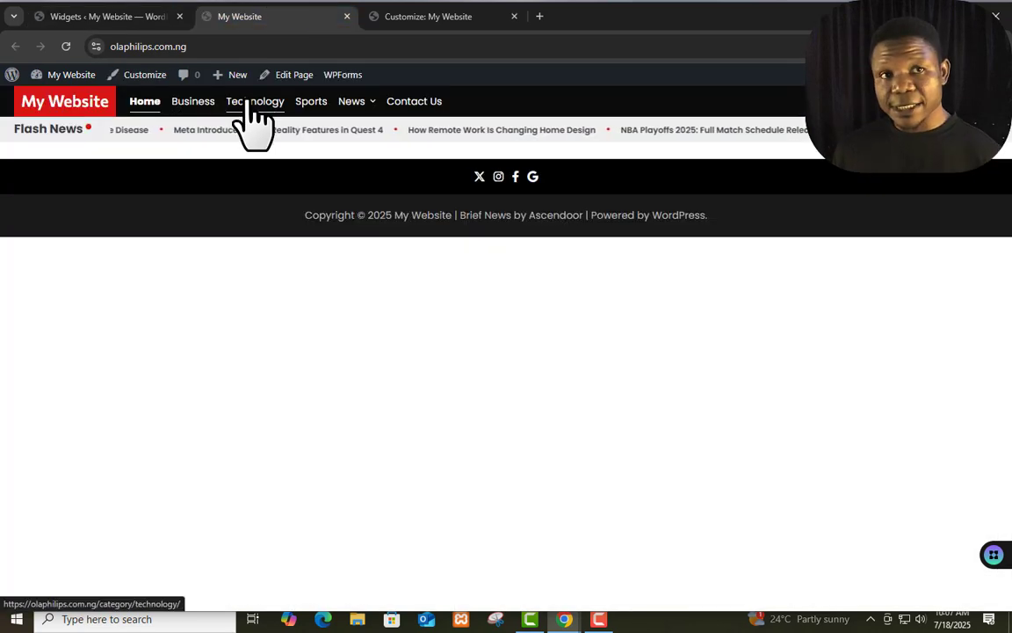
pyautogui.click(249, 103)
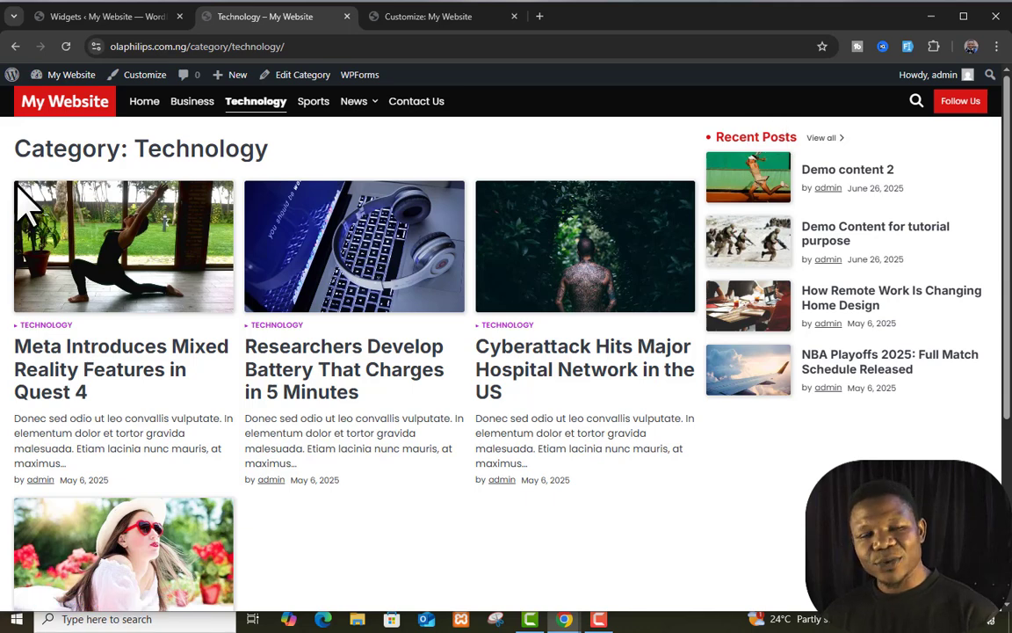
# - Return to the Widgets screen and add the Ascendoor Grid Posts Widget to the Primary Widgets Area
pyautogui.click(98, 17)
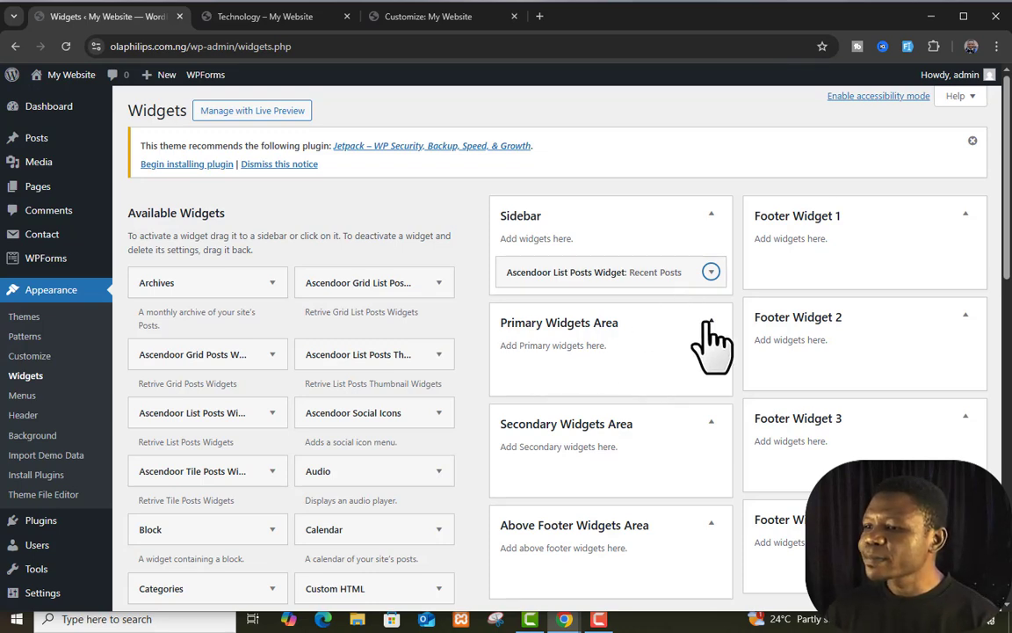
pyautogui.scroll(-1, 709, 334)
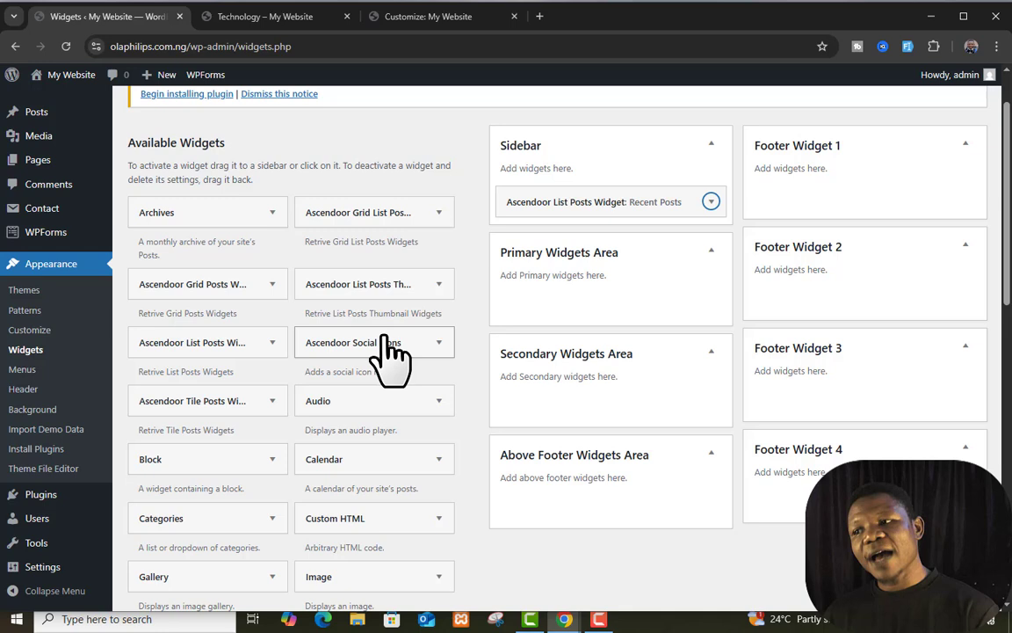
pyautogui.click(272, 284)
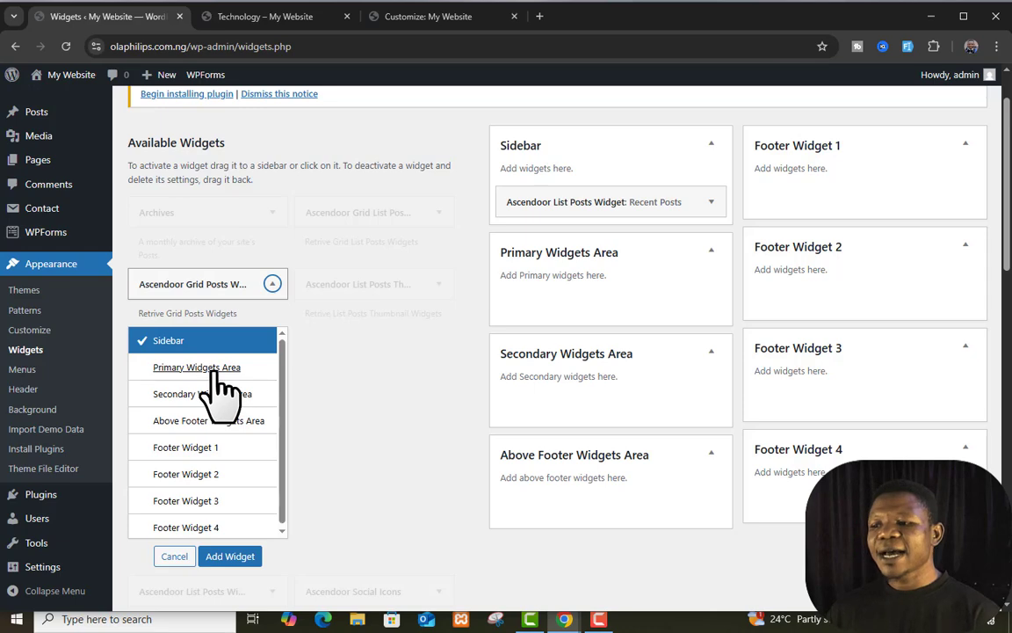
pyautogui.click(207, 368)
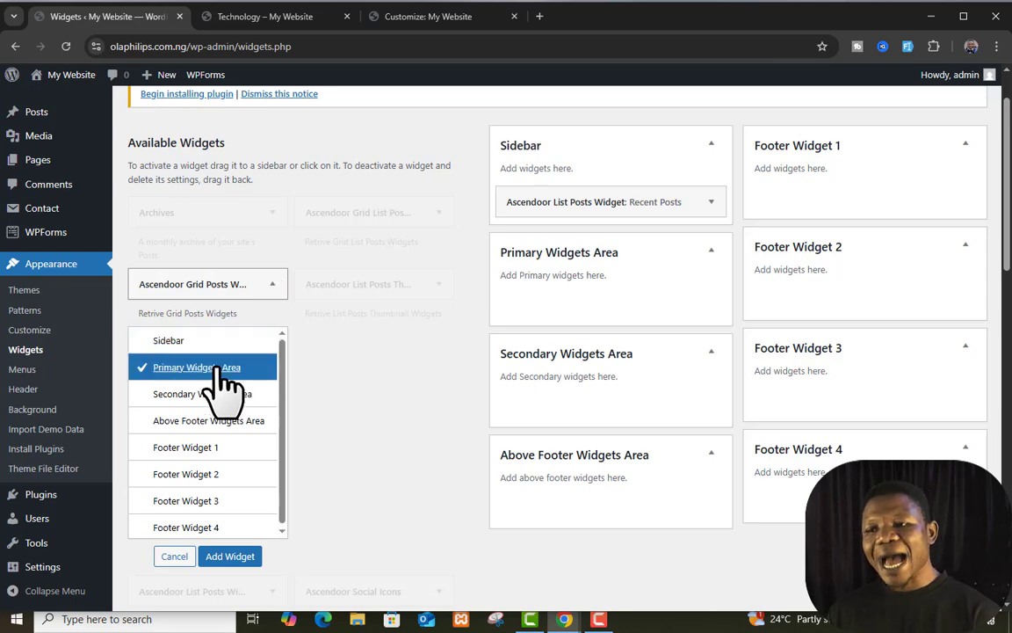
pyautogui.click(230, 556)
# - Set the Grid Posts Widget's category and section title to Business, save it, and check the live front page
pyautogui.scroll(-2, 677, 500)
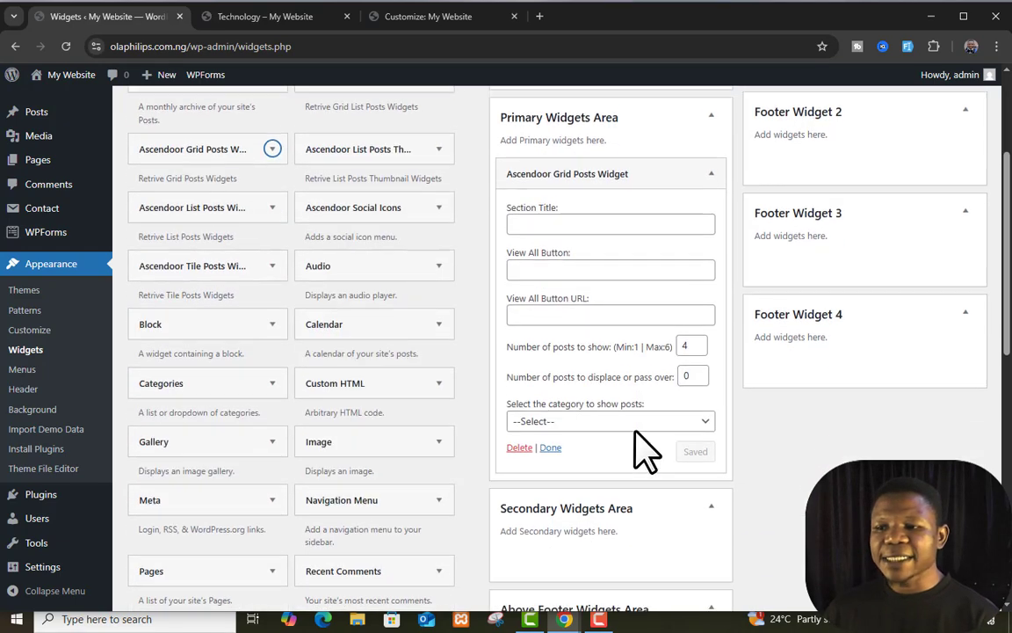
pyautogui.click(664, 418)
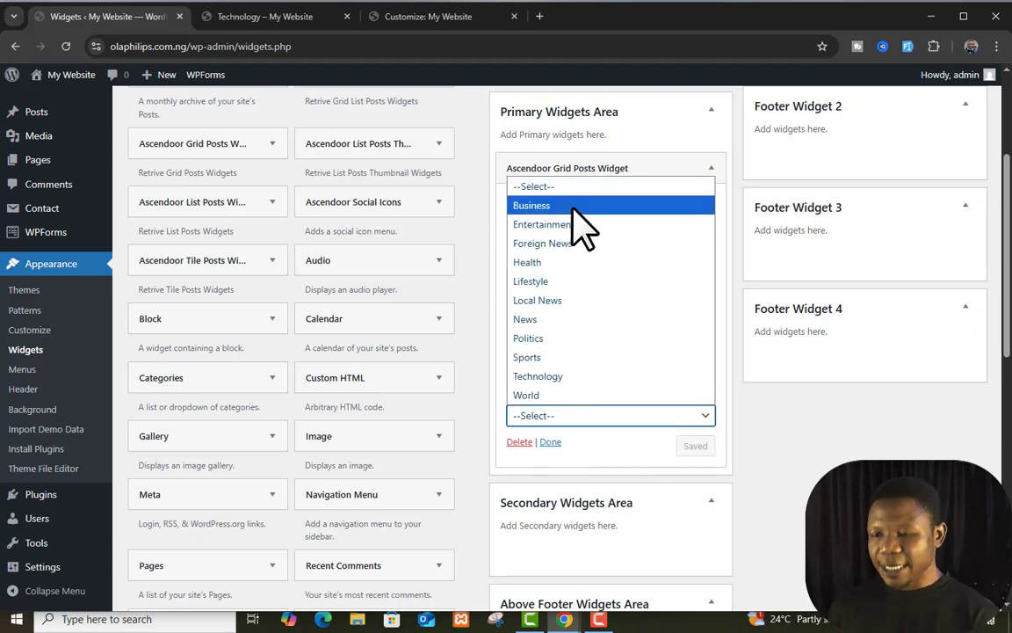
pyautogui.click(531, 205)
pyautogui.click(604, 216)
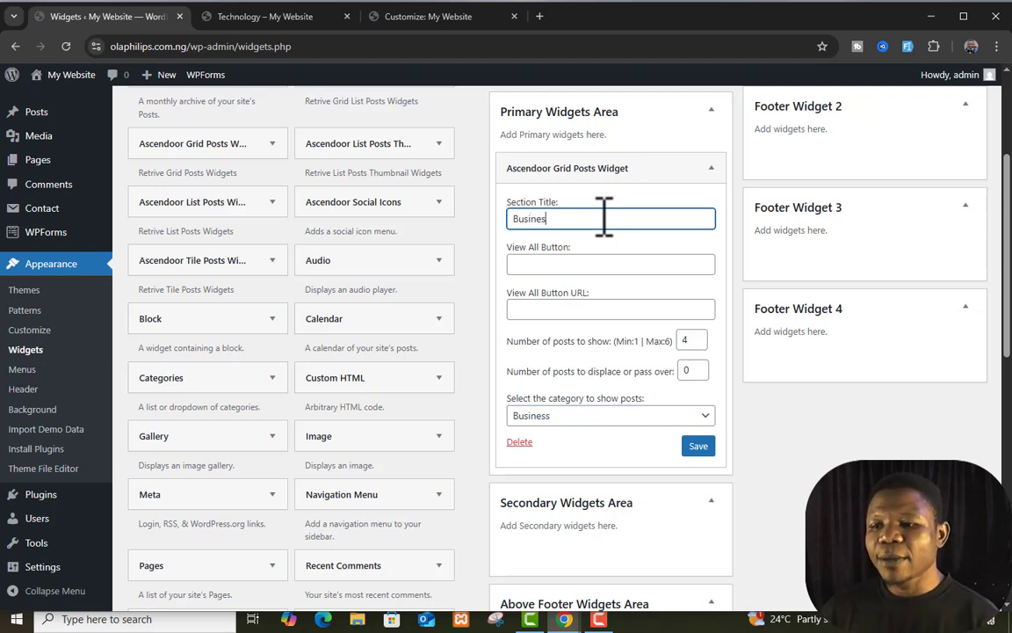
pyautogui.write('Business')
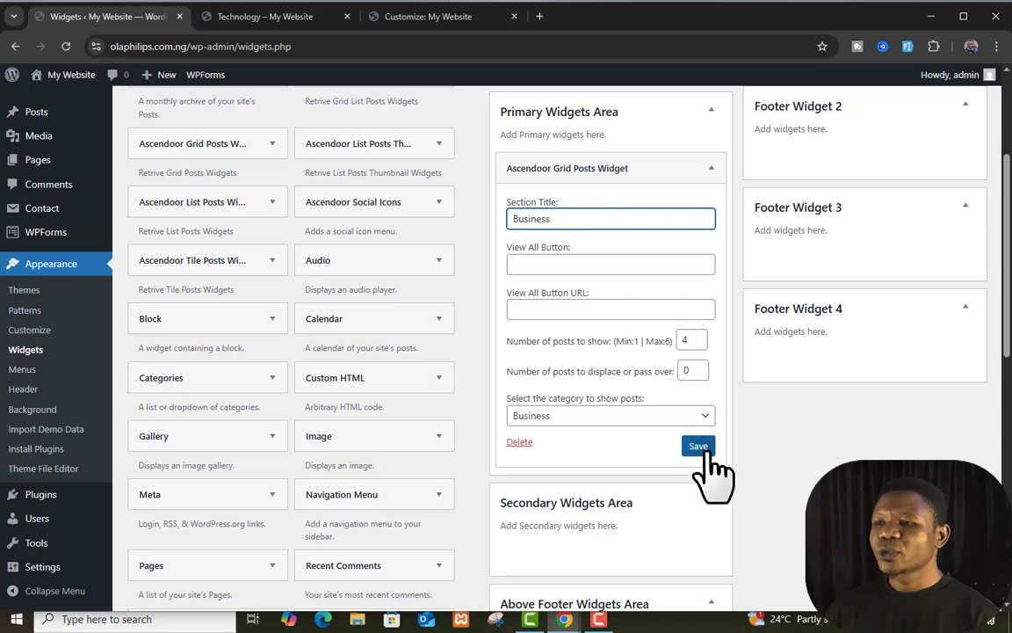
pyautogui.click(703, 448)
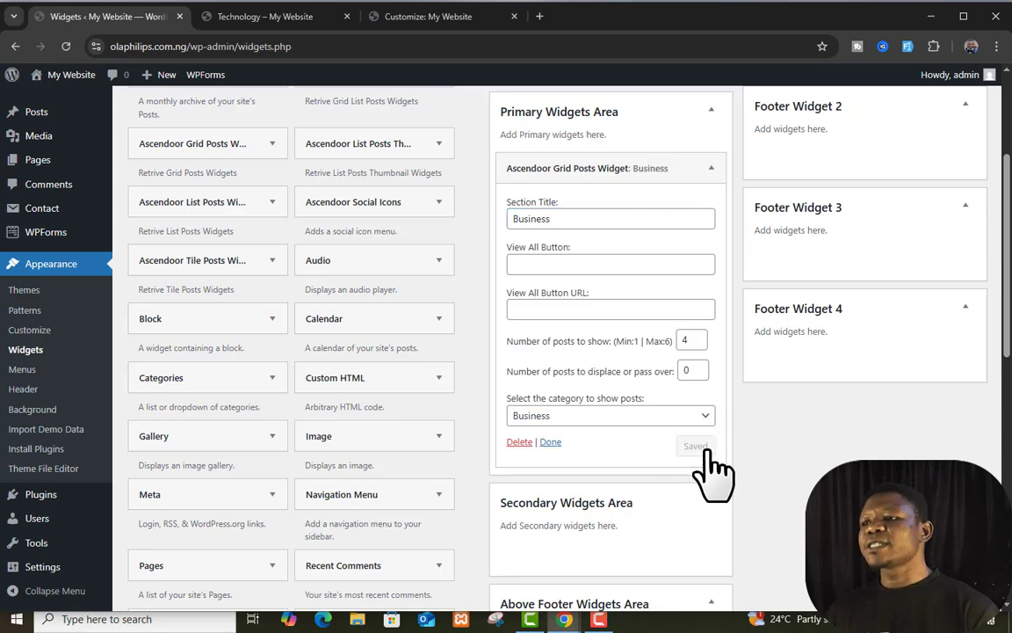
pyautogui.click(265, 17)
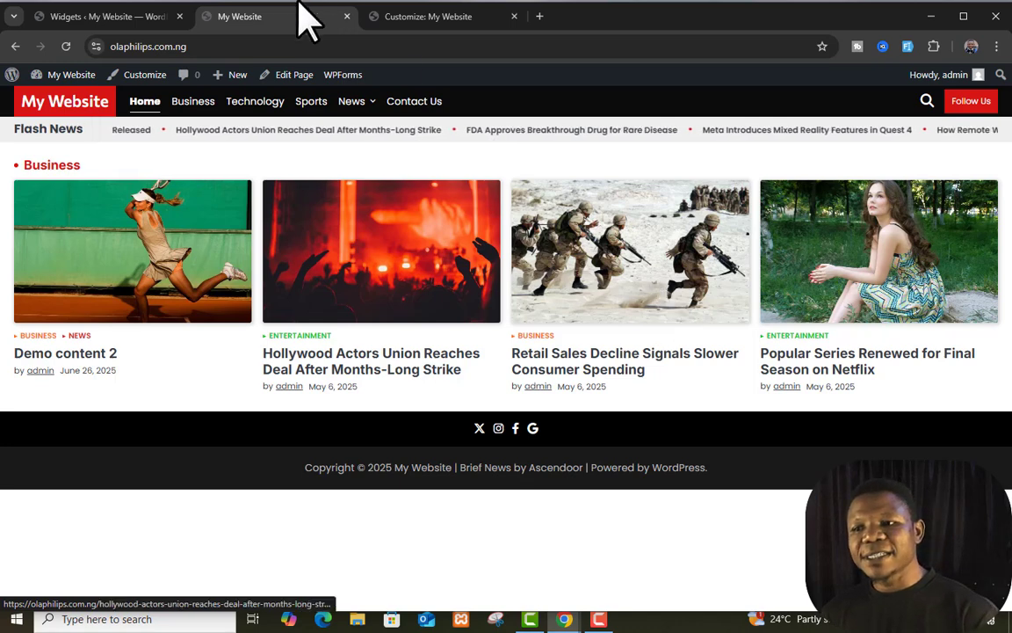
# - Add the Ascendoor Tile Posts Widget to the Primary Widgets Area and collapse both widgets in that area
pyautogui.click(145, 16)
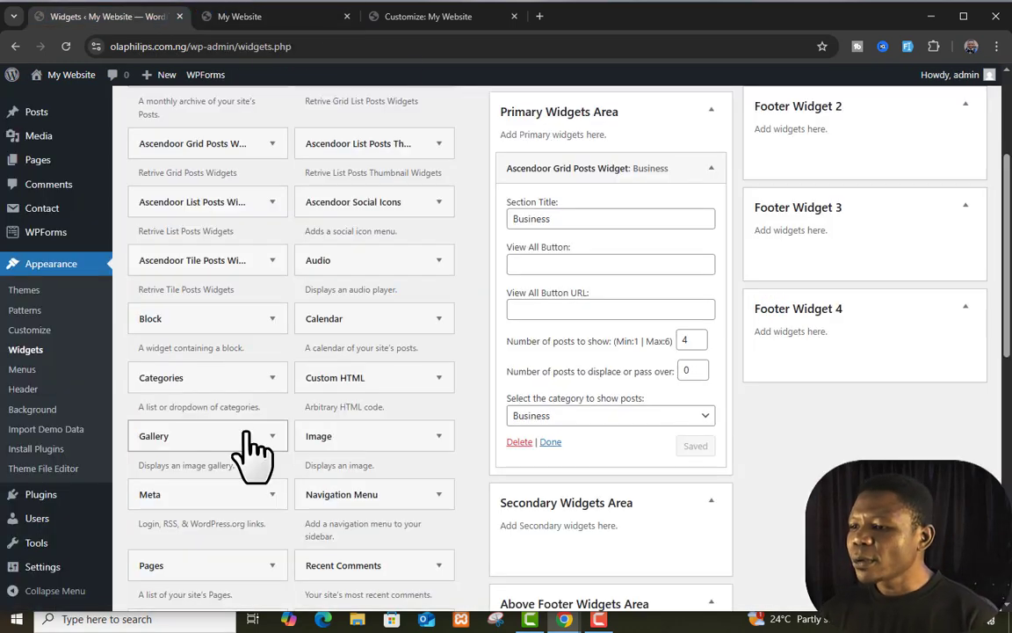
pyautogui.scroll(-1, 356, 483)
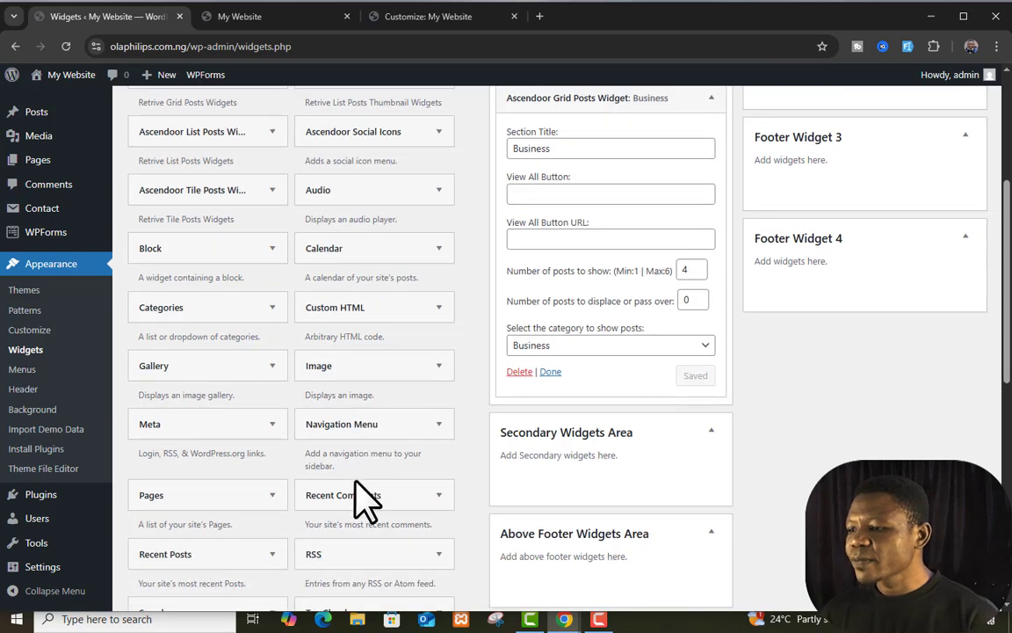
pyautogui.scroll(4, 358, 465)
pyautogui.scroll(-1, 362, 439)
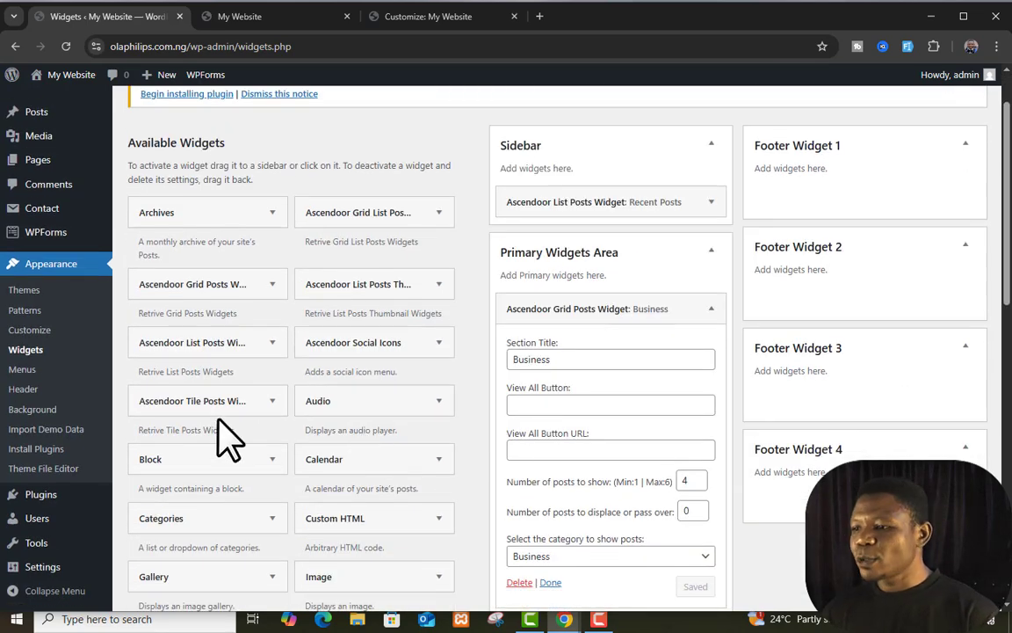
pyautogui.click(270, 402)
pyautogui.scroll(-2, 246, 413)
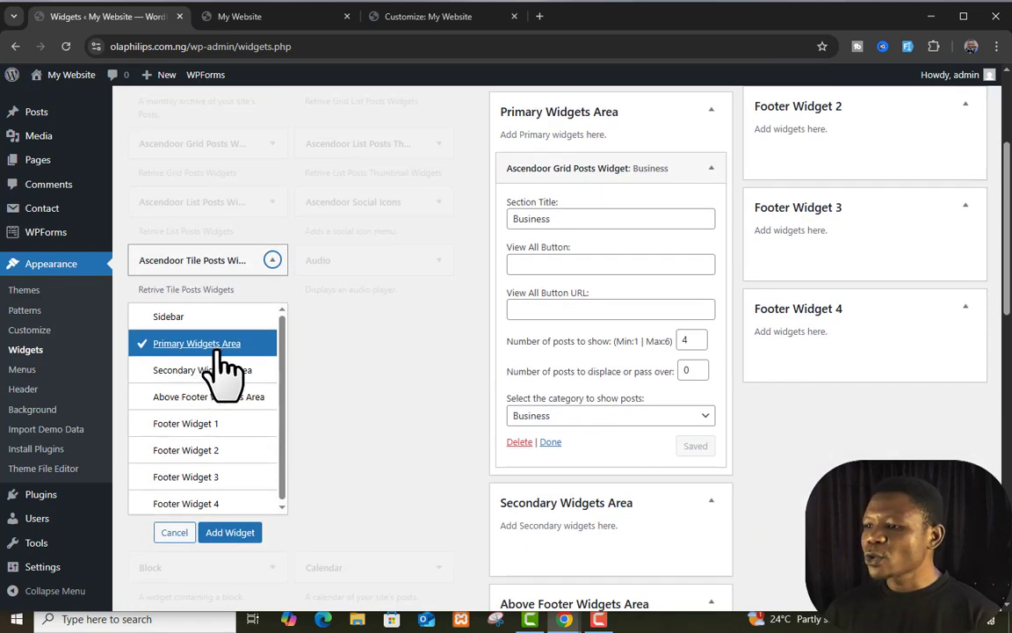
pyautogui.click(230, 533)
pyautogui.scroll(2, 677, 388)
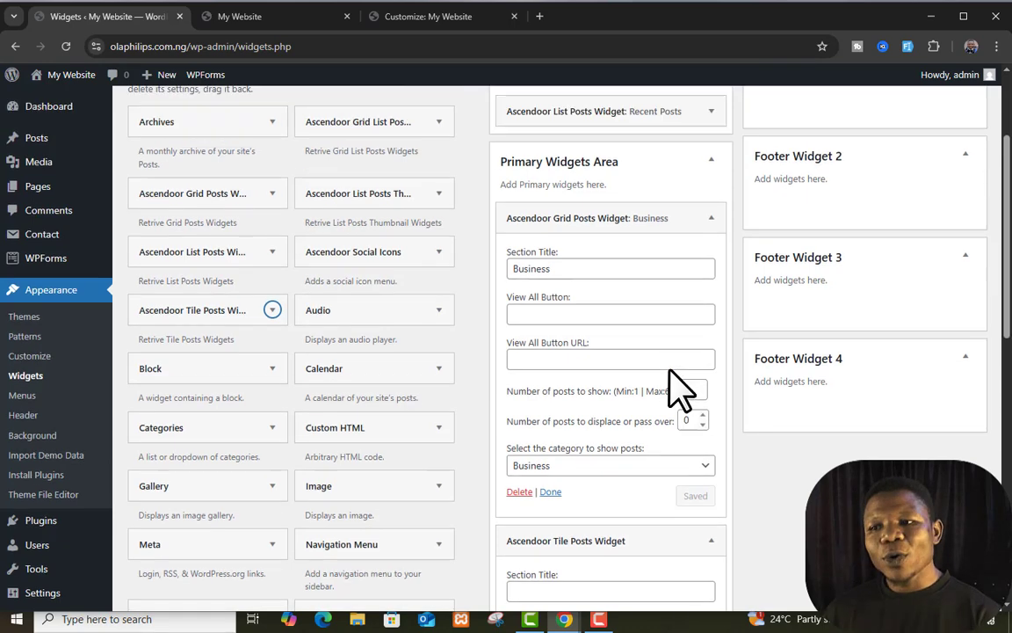
pyautogui.click(703, 311)
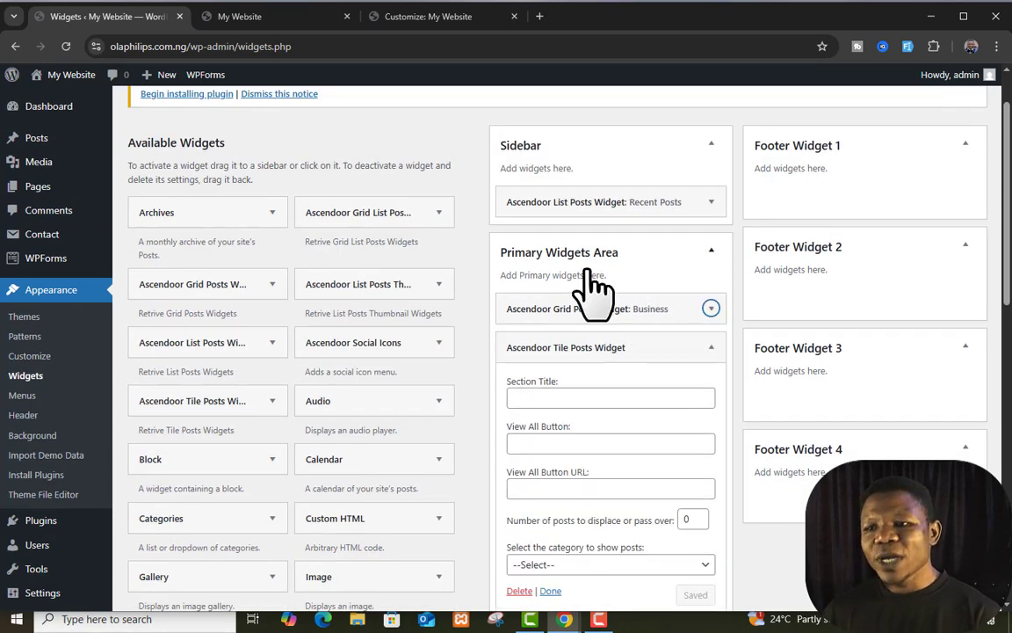
pyautogui.click(708, 350)
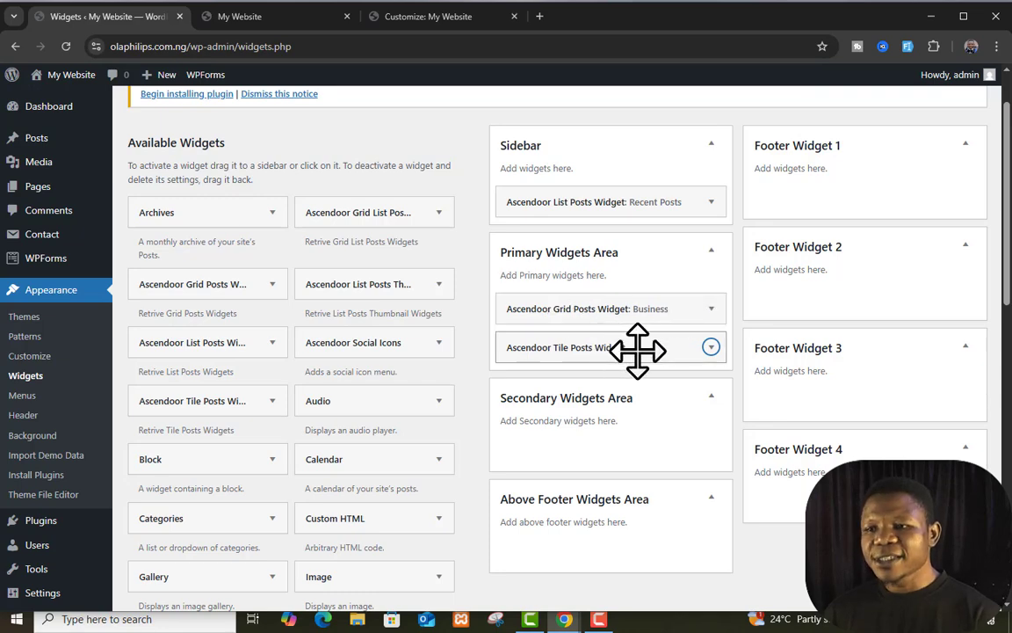
# - Set the Tile Posts Widget's category and section title to Technology and save the widget
pyautogui.click(710, 347)
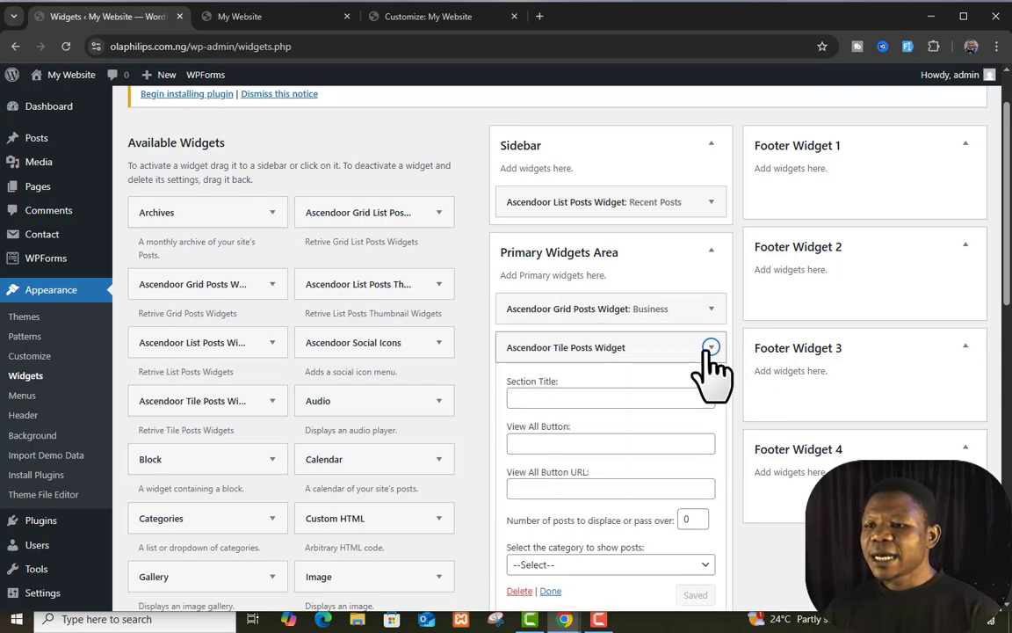
pyautogui.scroll(-2, 713, 369)
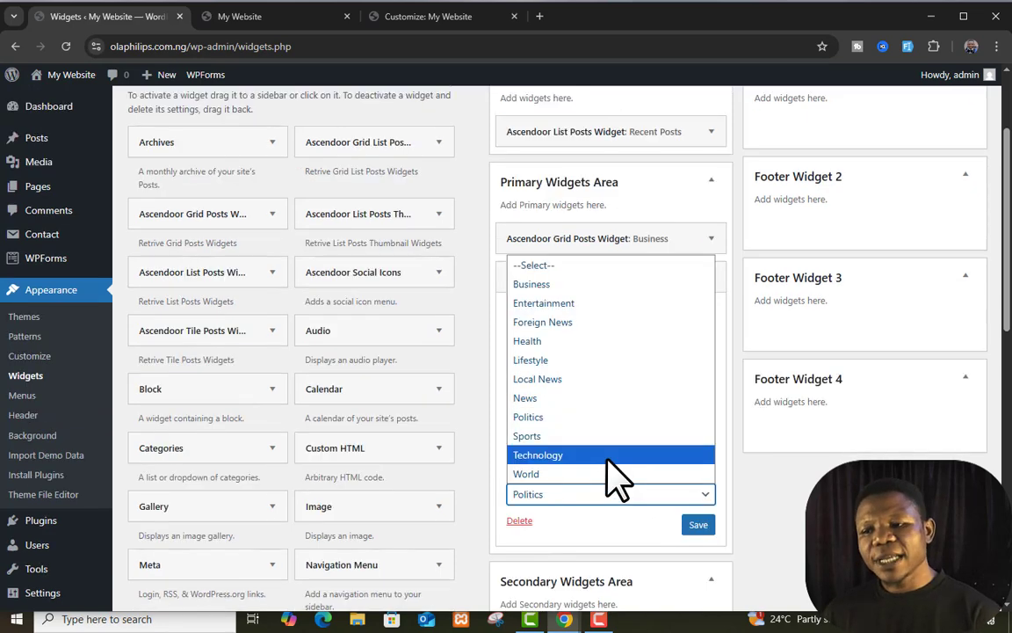
pyautogui.click(606, 459)
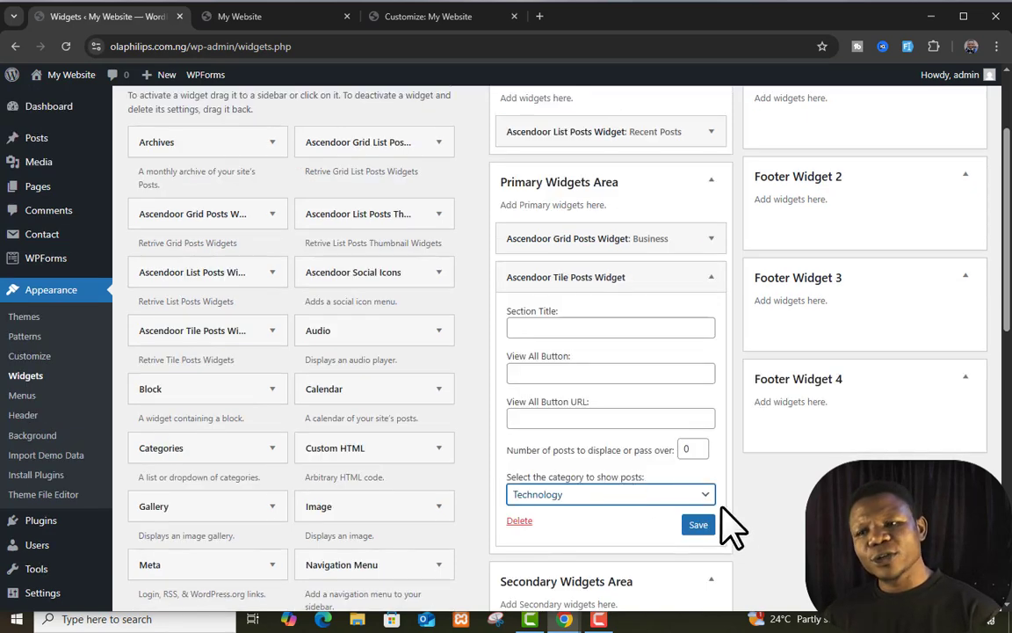
pyautogui.click(648, 492)
pyautogui.click(626, 455)
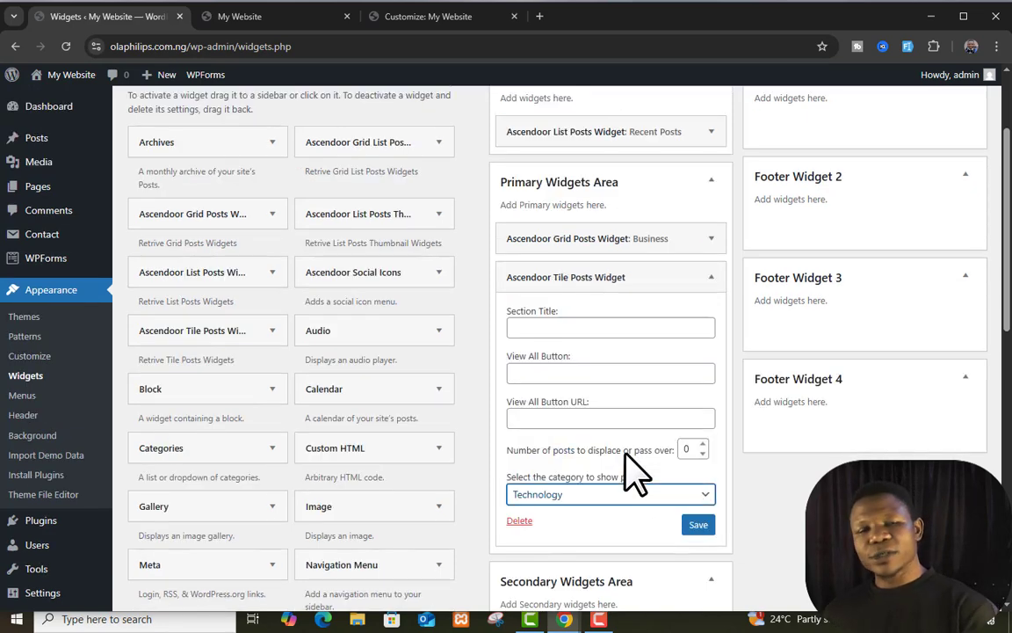
pyautogui.click(622, 327)
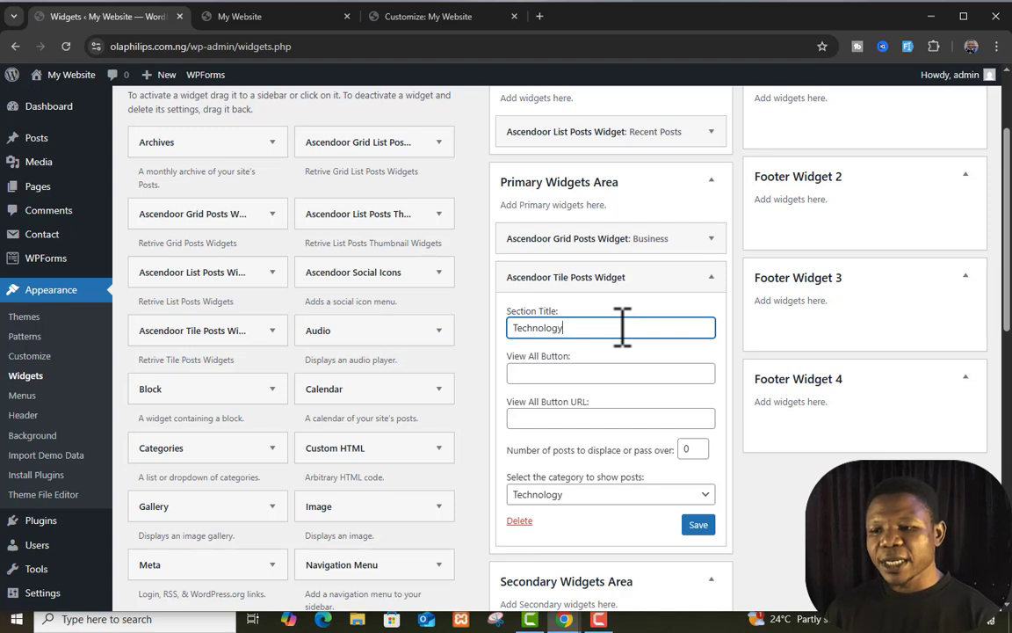
pyautogui.click(699, 525)
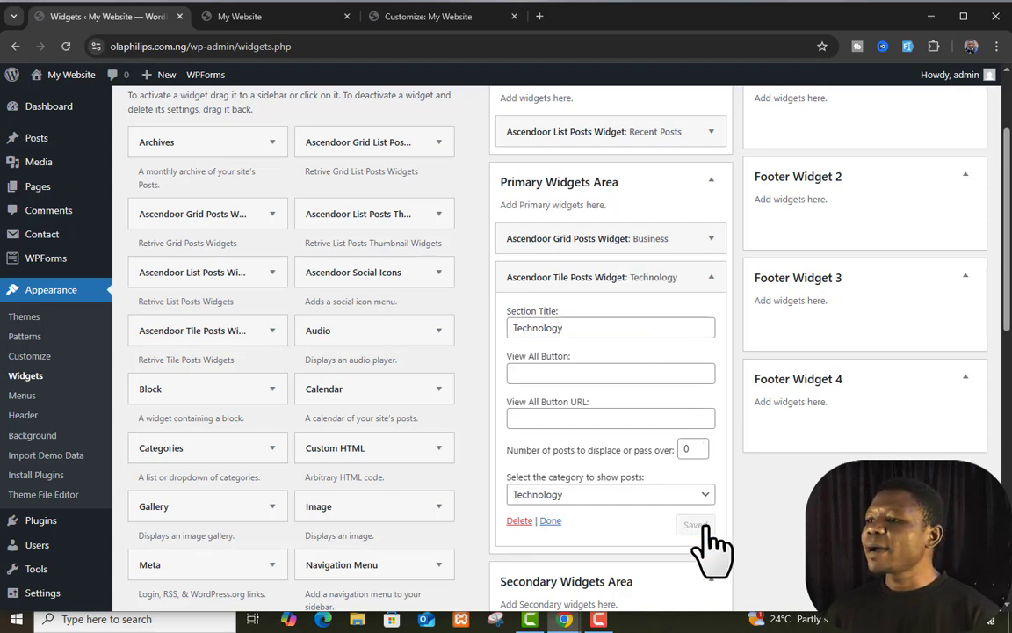
# - Reload the live front page and review the layout of its Business and Technology sections
pyautogui.click(255, 21)
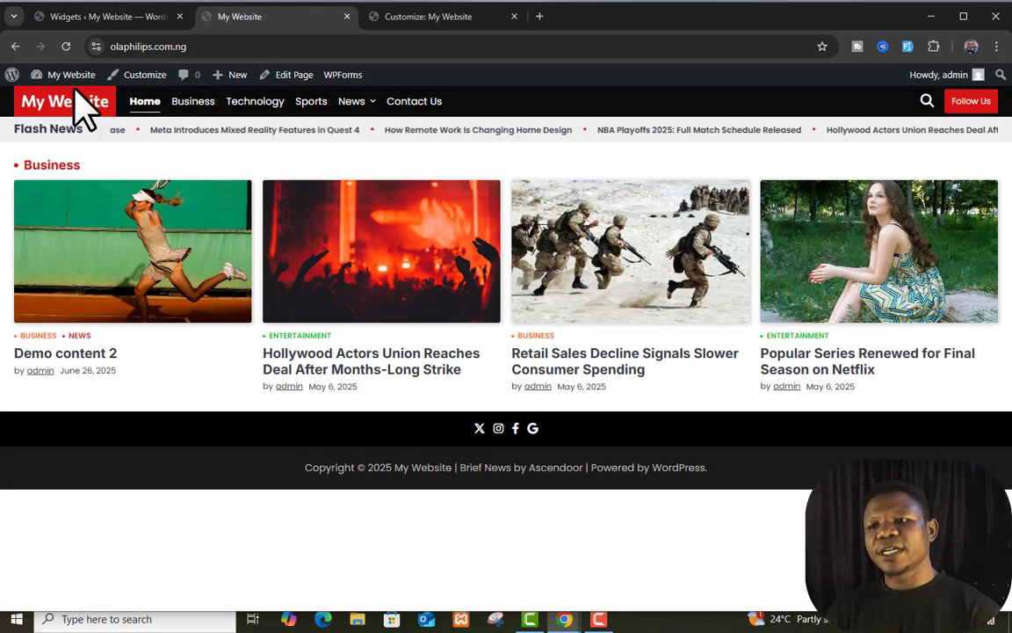
pyautogui.click(67, 48)
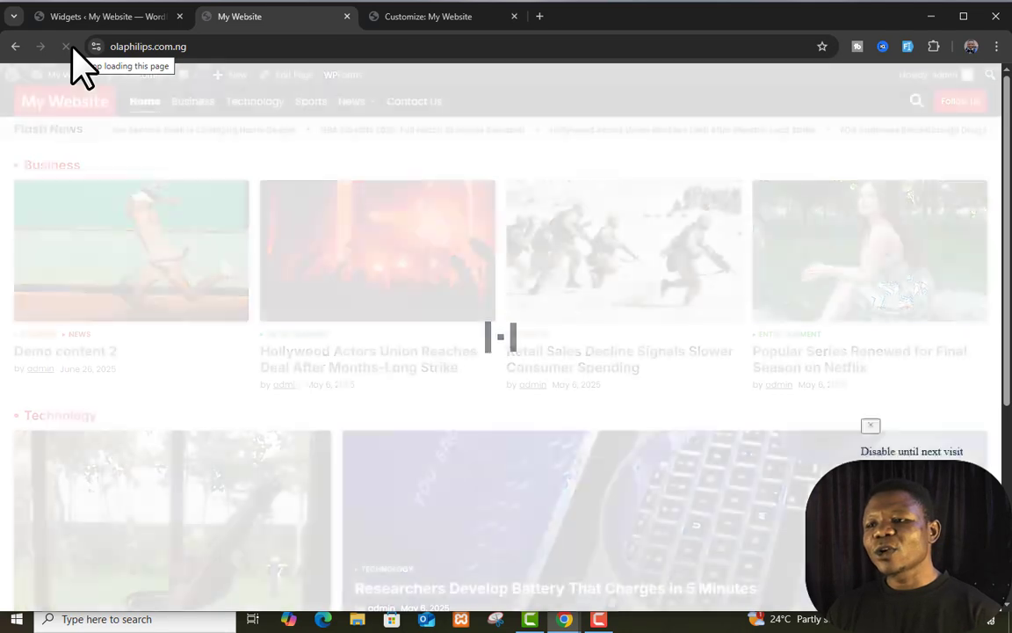
pyautogui.scroll(-3, 386, 360)
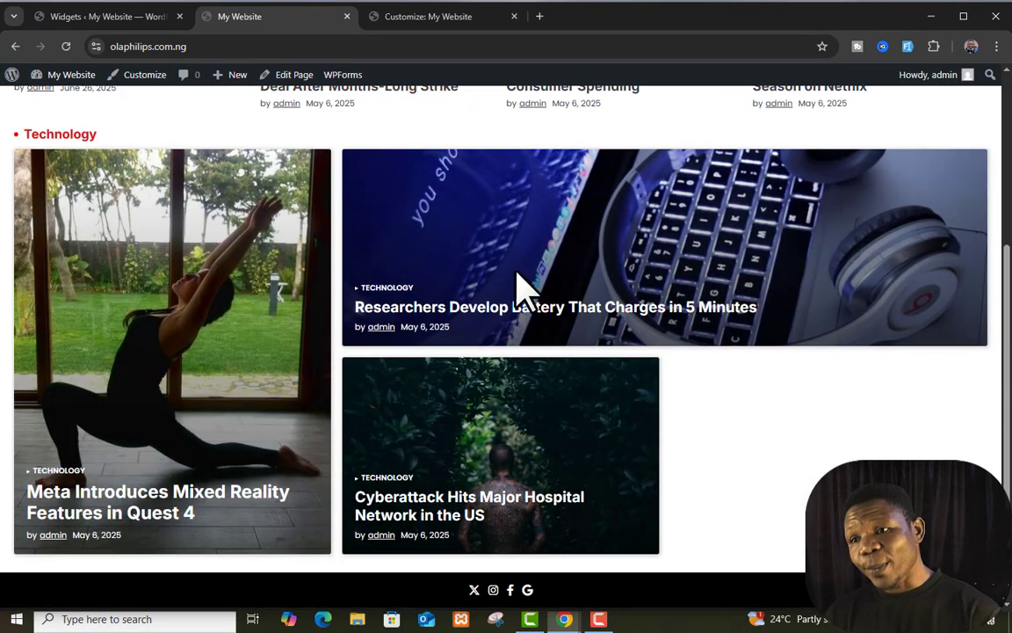
pyautogui.scroll(3, 586, 429)
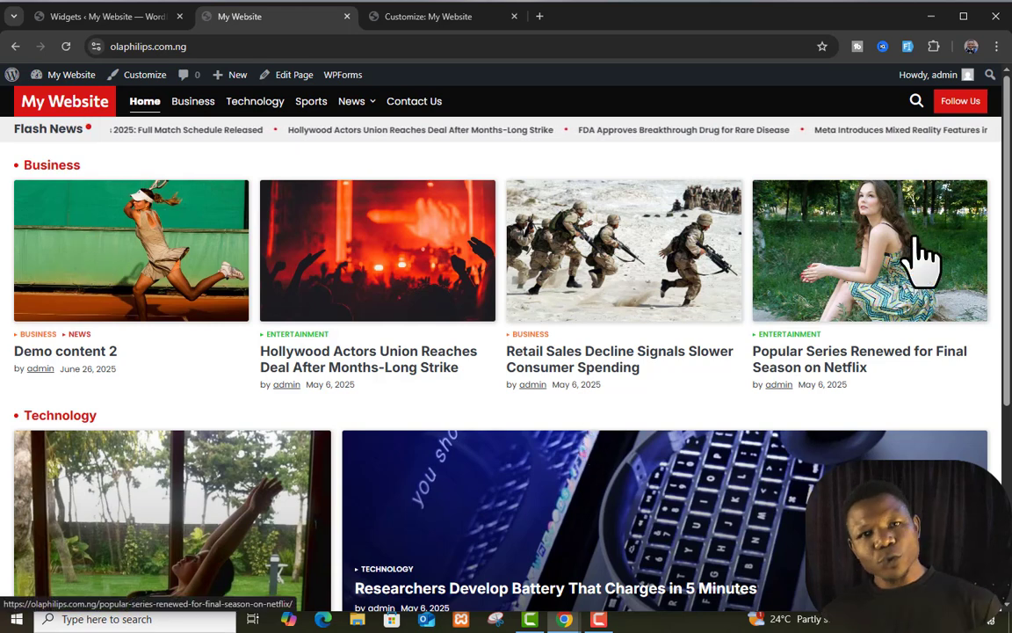
pyautogui.scroll(-3, 918, 246)
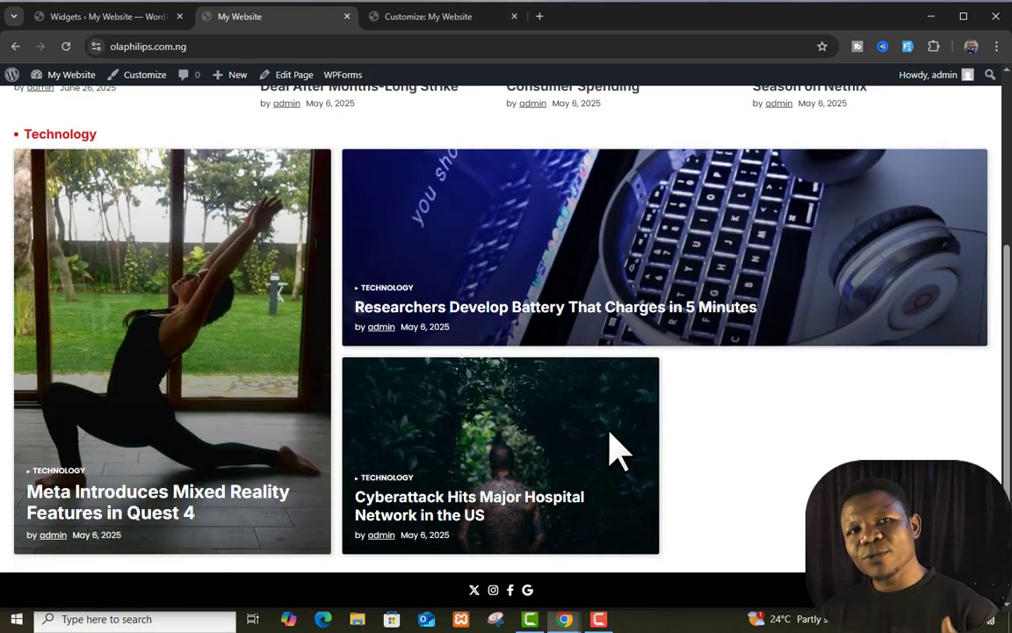
pyautogui.scroll(2, 619, 453)
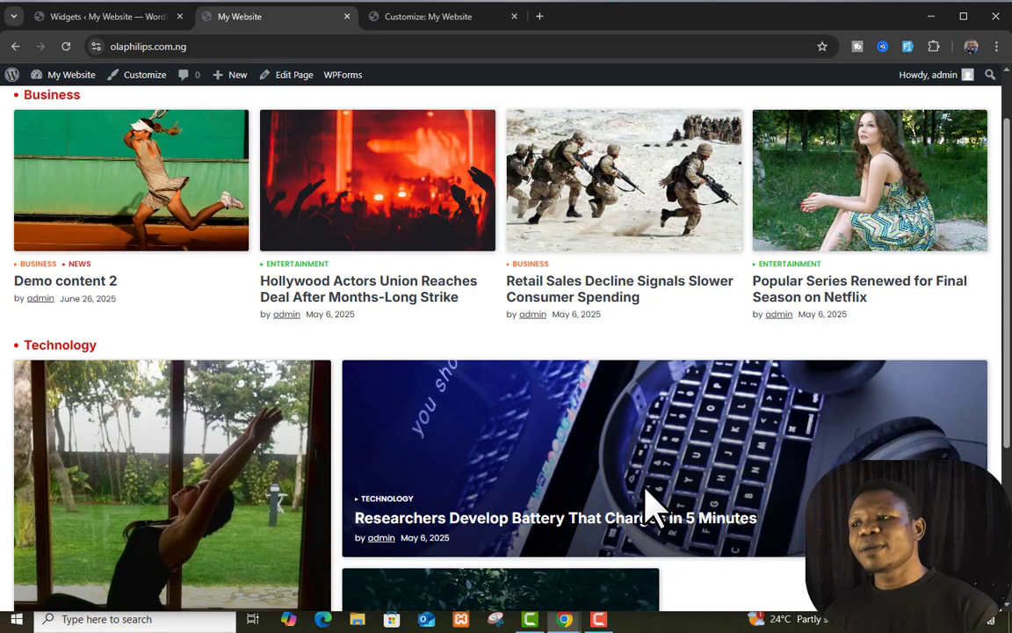
# - Enable the Banner Section in the Customizer's Front Page Options and publish the change
pyautogui.click(459, 19)
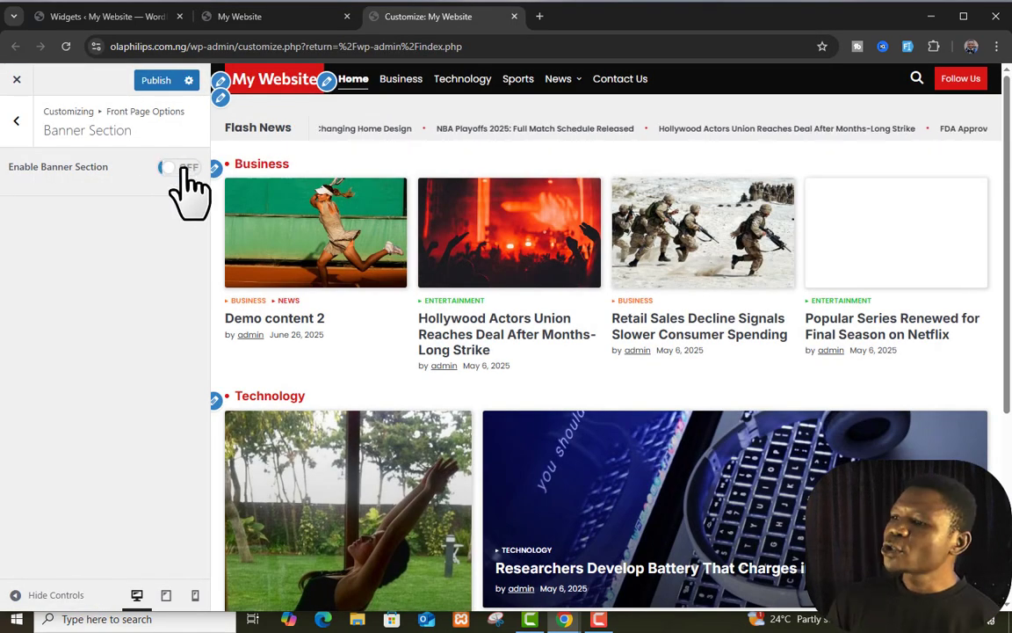
pyautogui.click(180, 168)
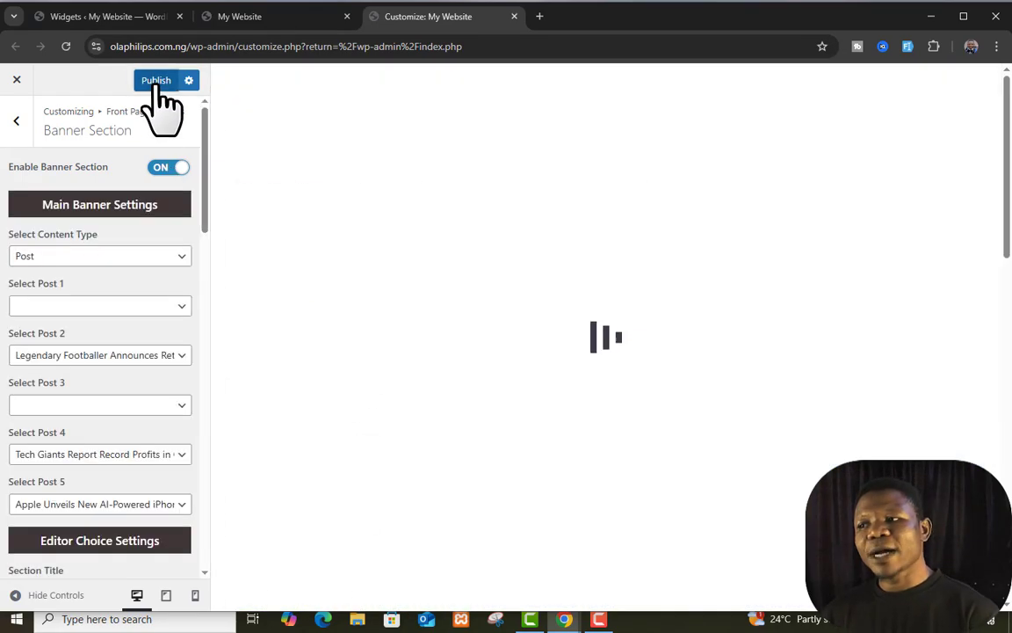
pyautogui.click(157, 85)
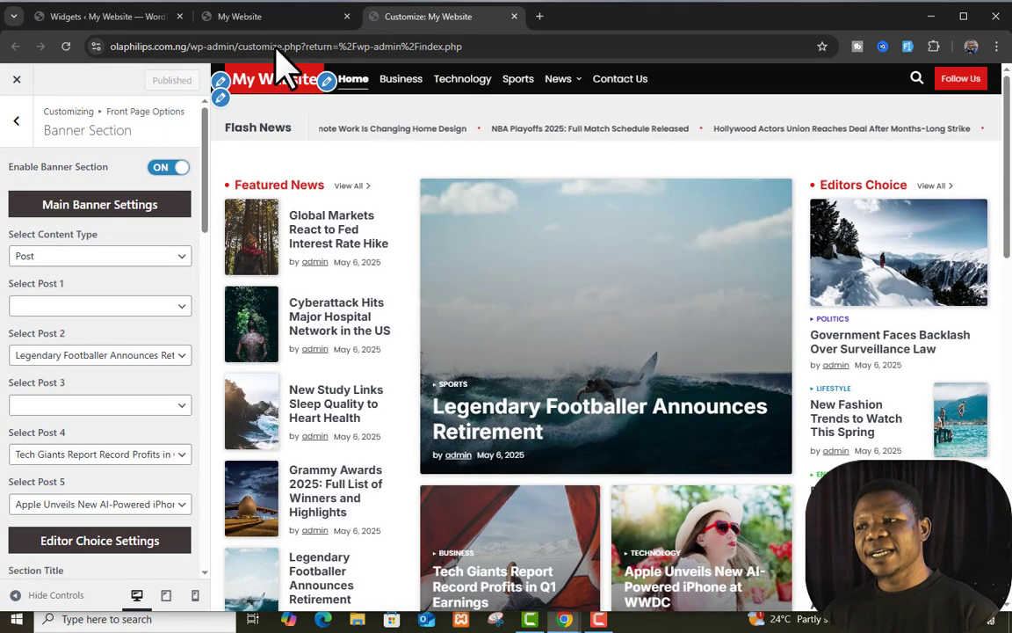
# - Reload the live front page and review the banner together with the Business and Technology sections below it
pyautogui.click(297, 17)
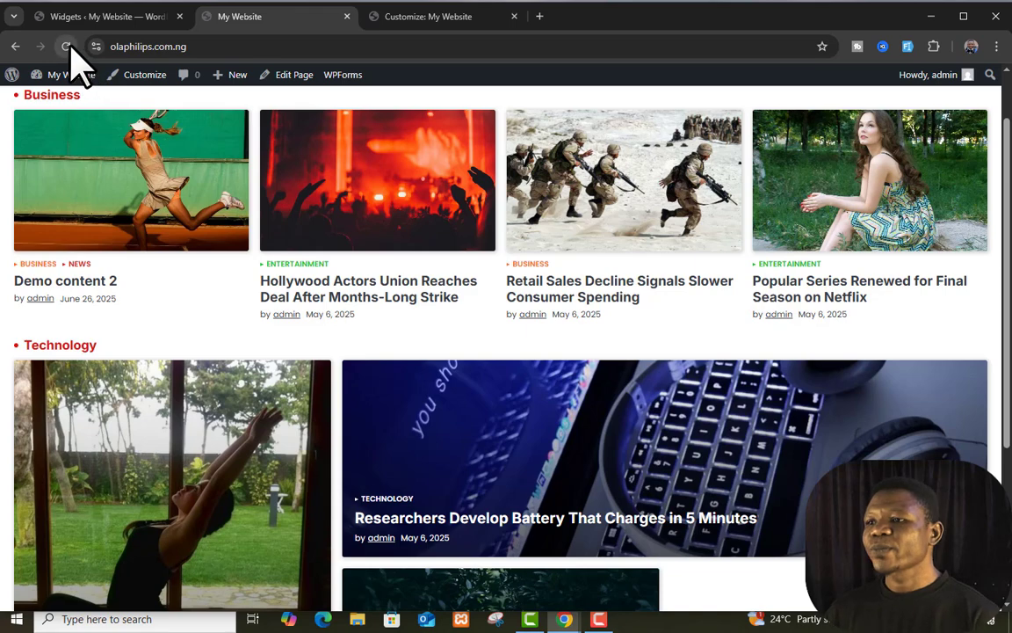
pyautogui.click(66, 46)
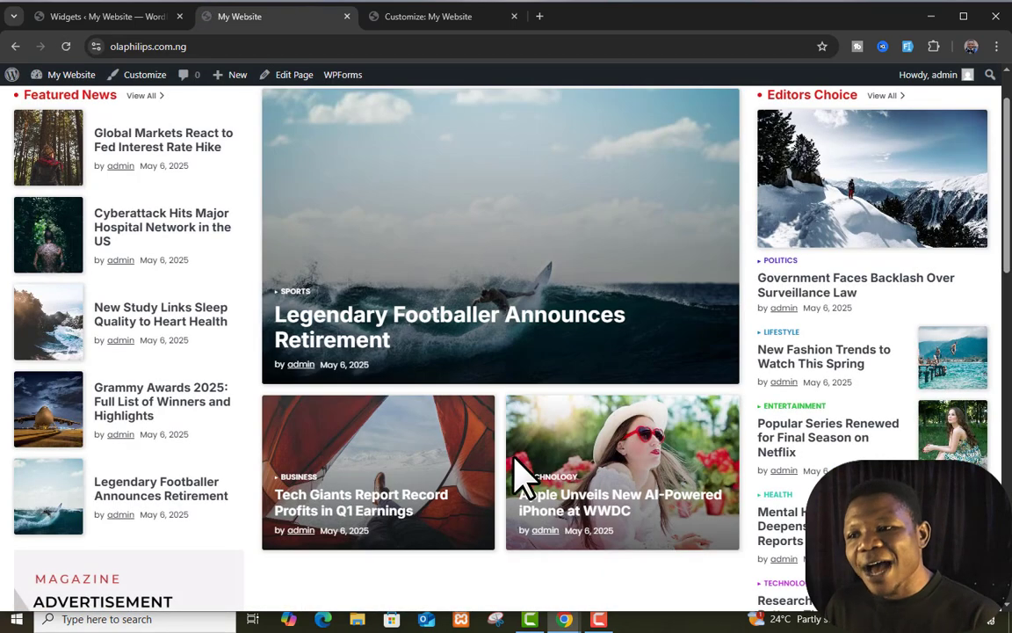
pyautogui.scroll(-1, 572, 402)
pyautogui.scroll(-7, 572, 402)
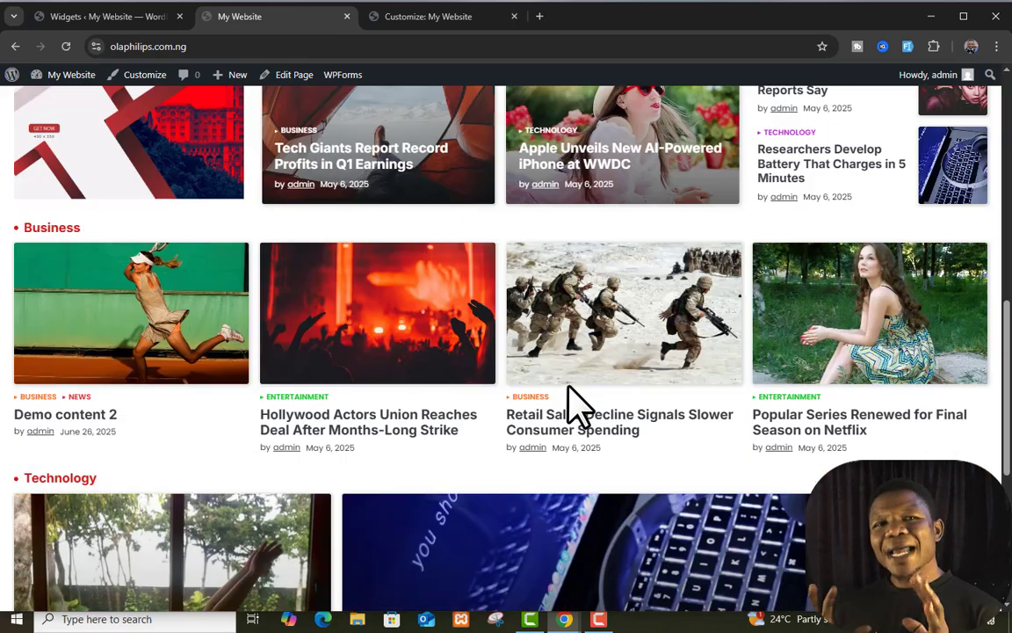
# - Review the live front page's banner area, including the Featured News, main banner and Editors Choice columns
pyautogui.scroll(5, 571, 402)
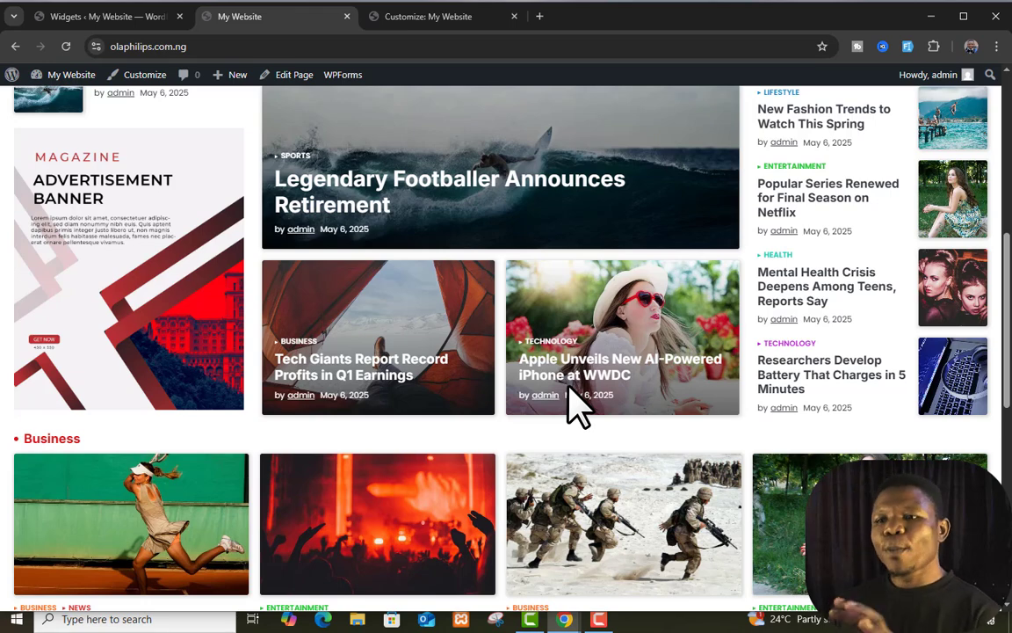
pyautogui.scroll(5, 569, 406)
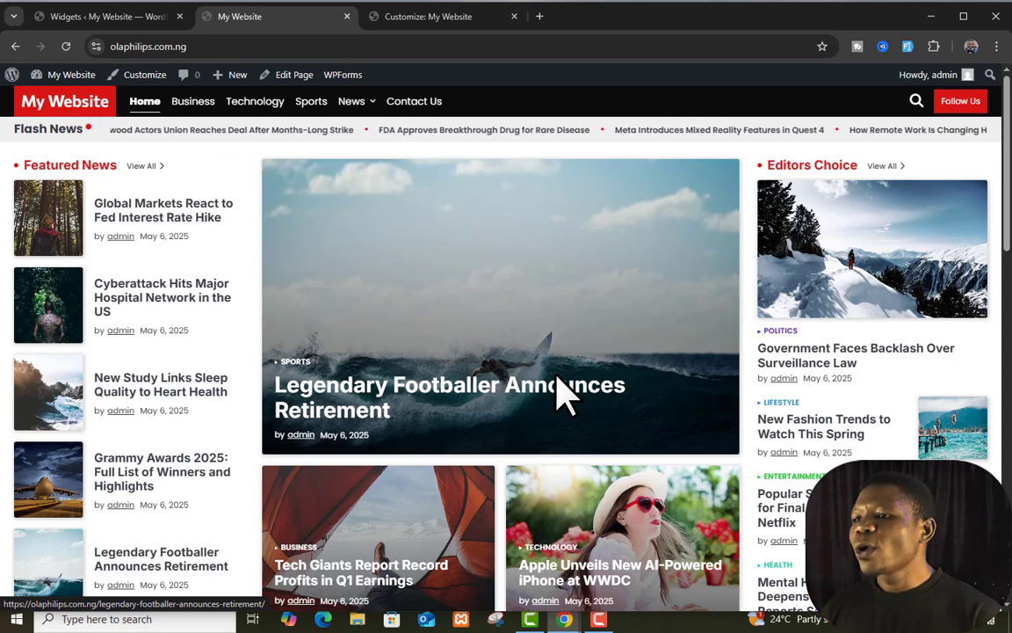
pyautogui.click(467, 21)
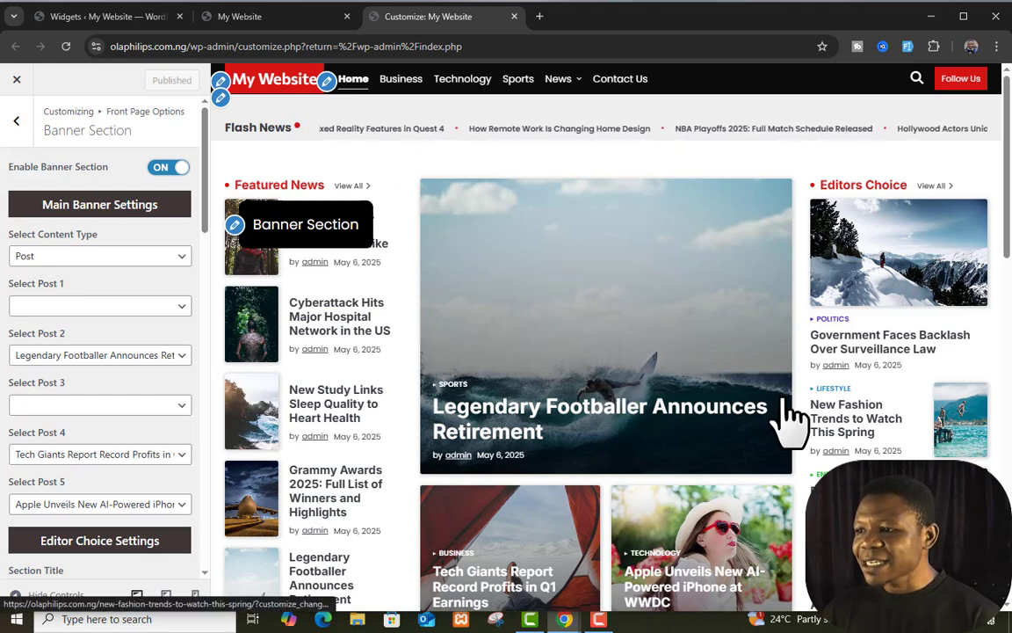
pyautogui.click(286, 18)
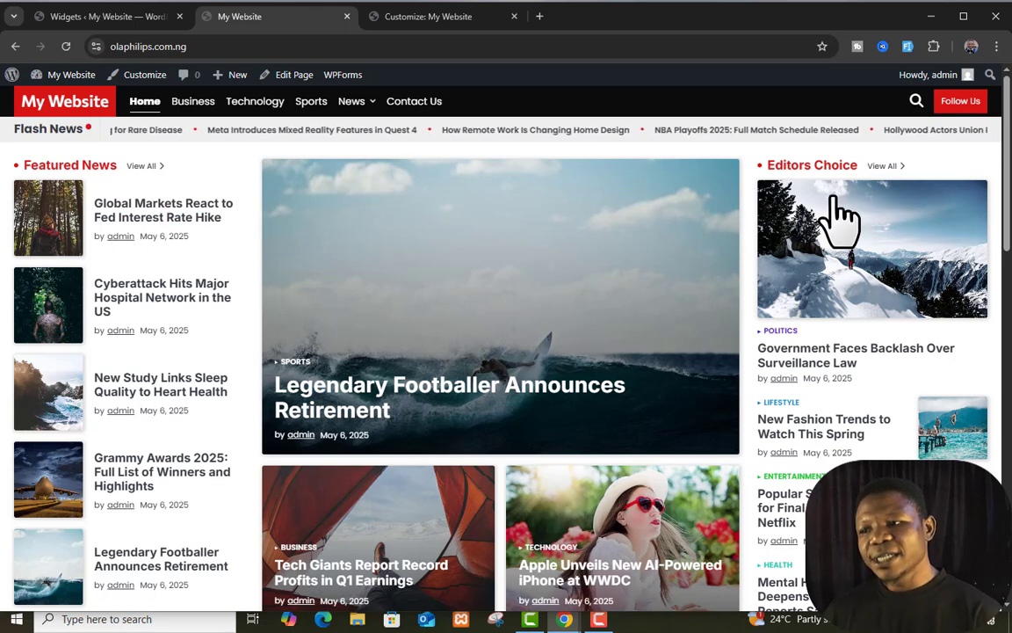
pyautogui.scroll(-1, 479, 296)
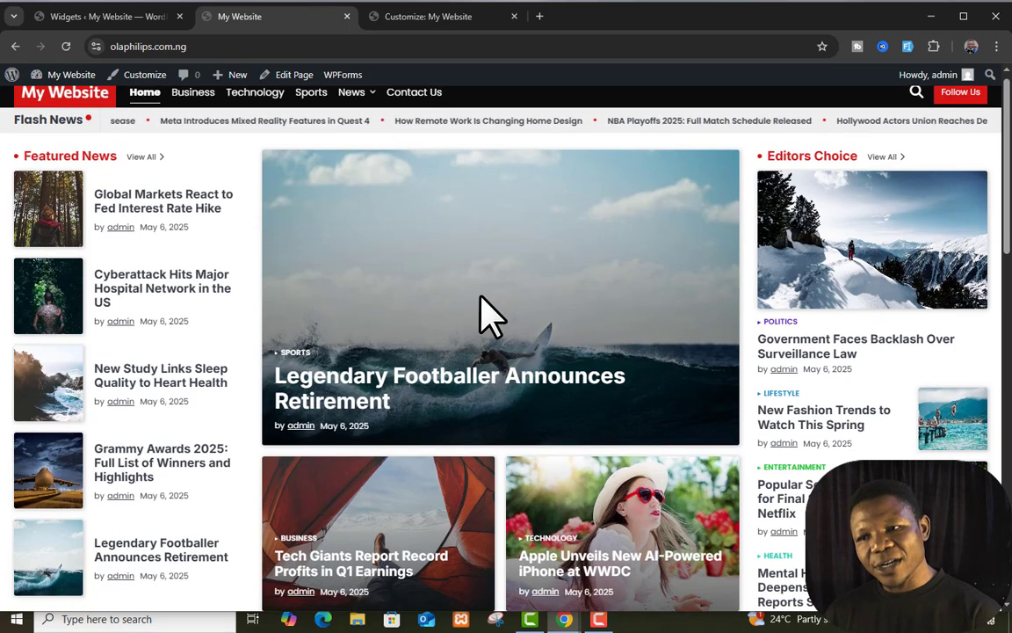
pyautogui.scroll(-2, 489, 314)
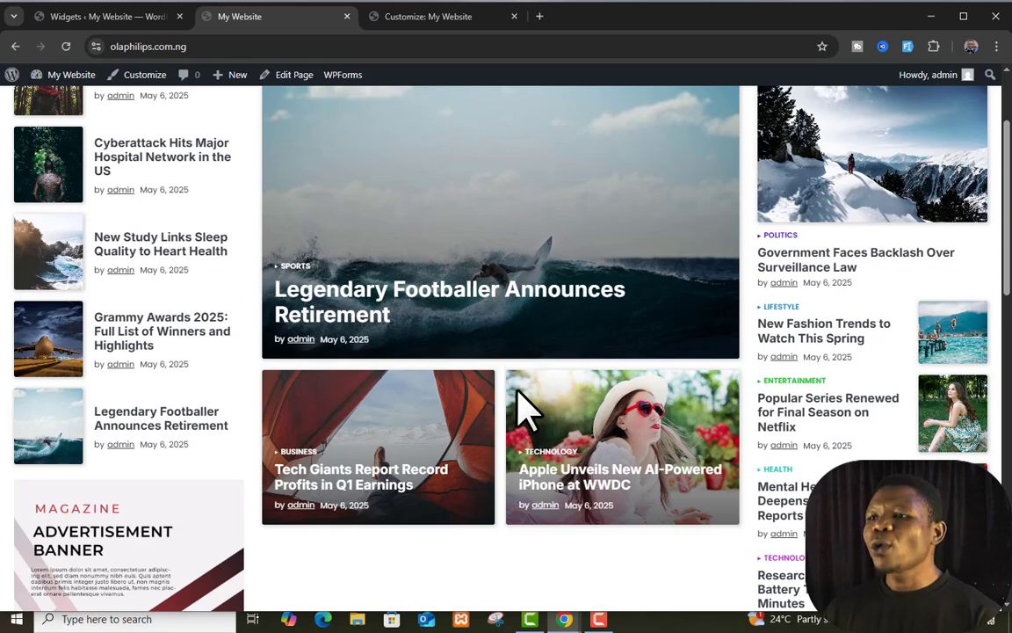
pyautogui.scroll(2, 514, 387)
# - Examine the Customizer's Banner Section settings for the main banner, Editor Choice and Featured News against the preview
pyautogui.click(475, 19)
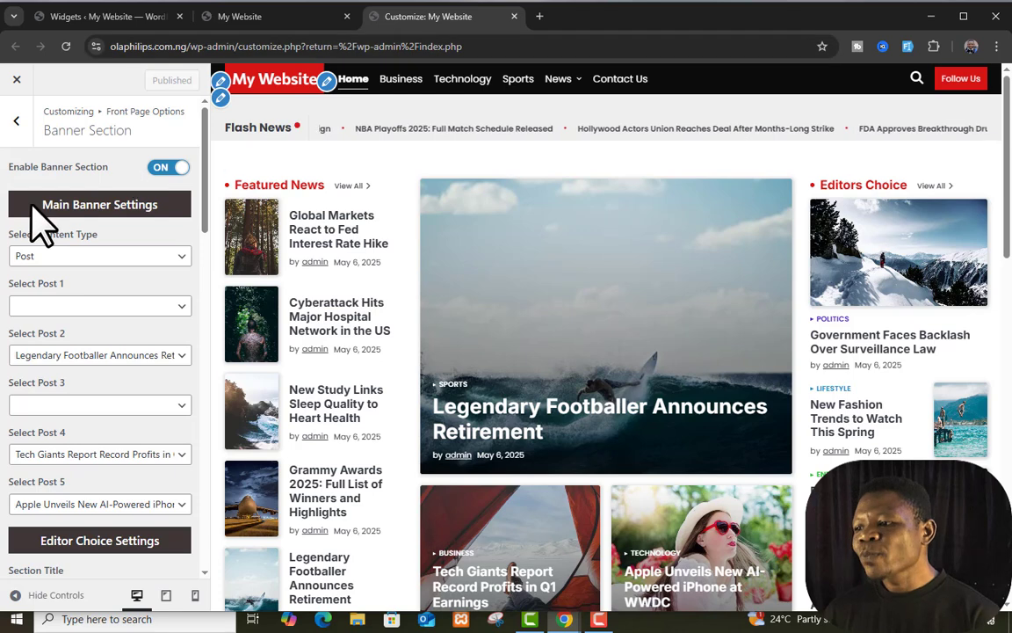
pyautogui.scroll(-2, 132, 351)
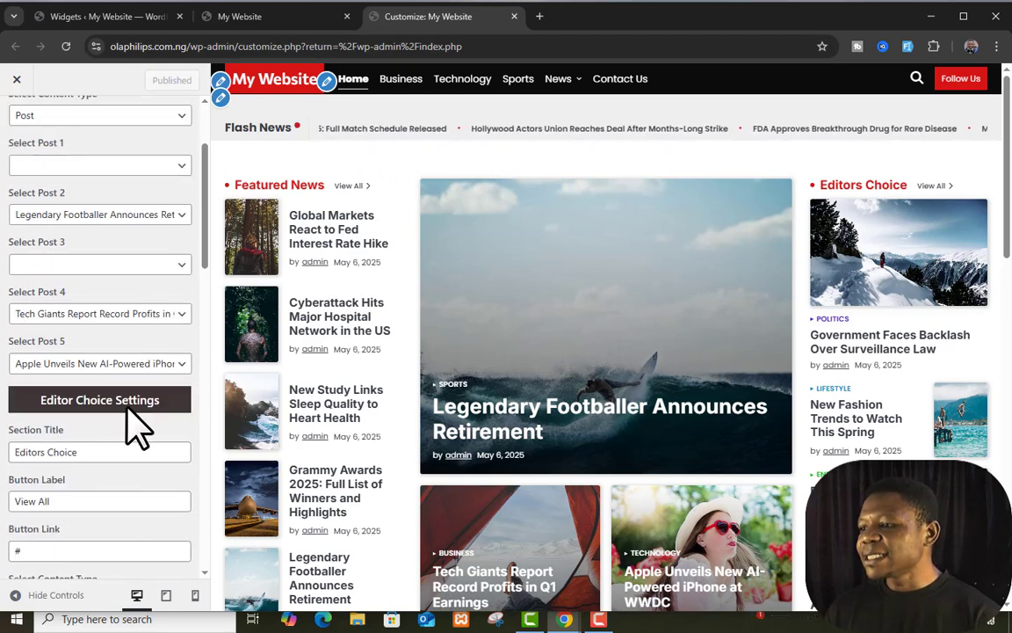
pyautogui.scroll(-5, 61, 391)
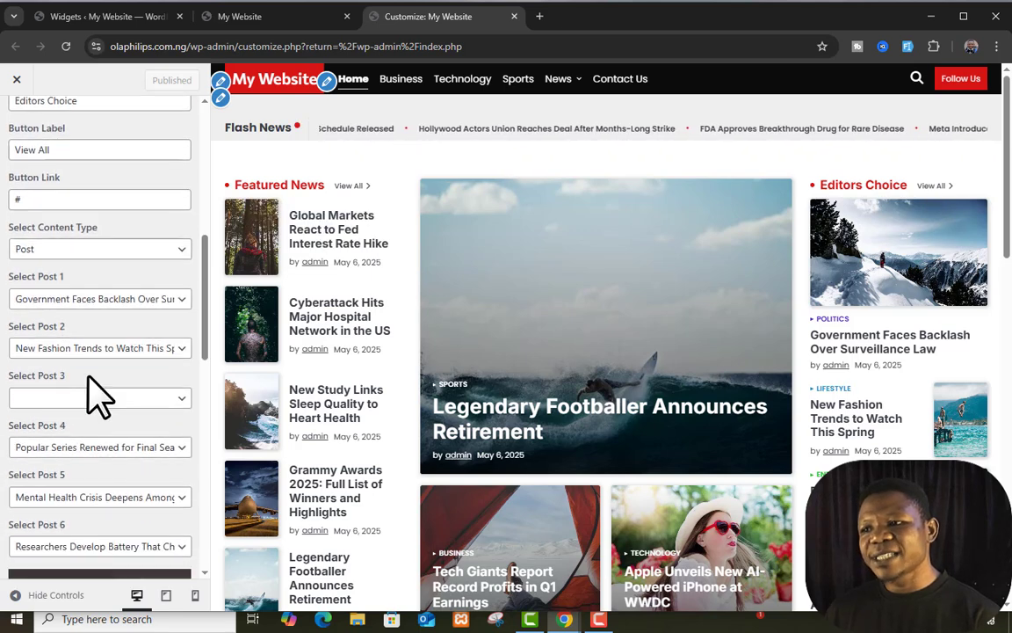
pyautogui.scroll(-3, 99, 397)
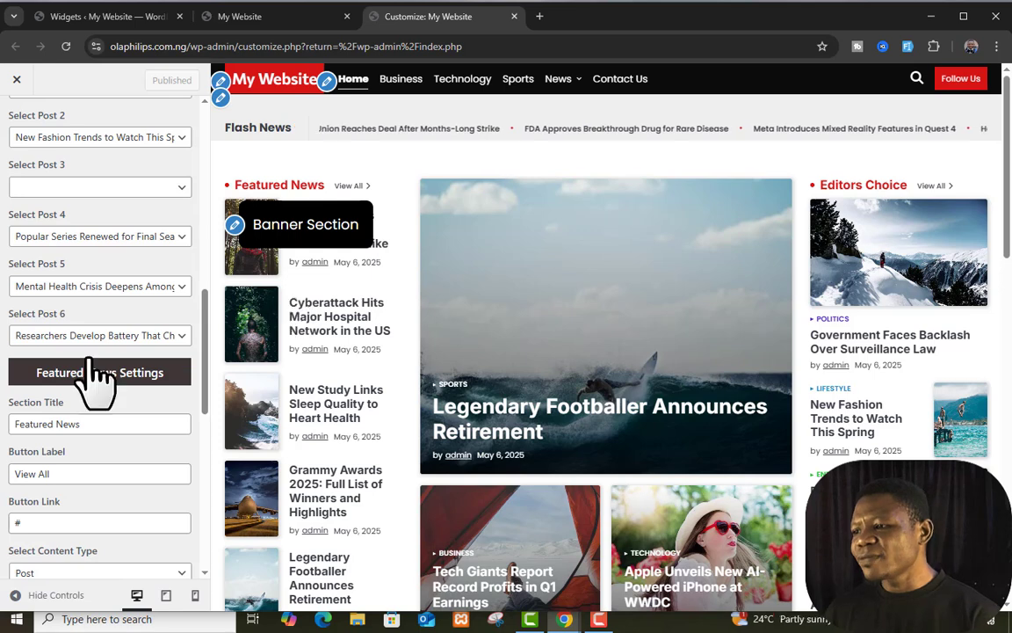
pyautogui.scroll(5, 53, 387)
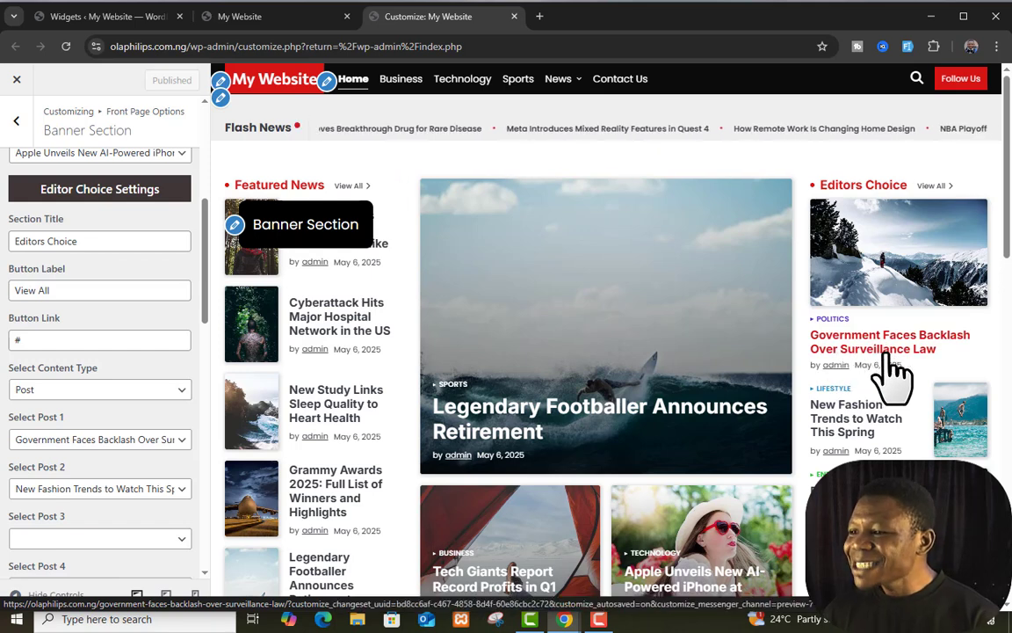
pyautogui.scroll(-3, 106, 431)
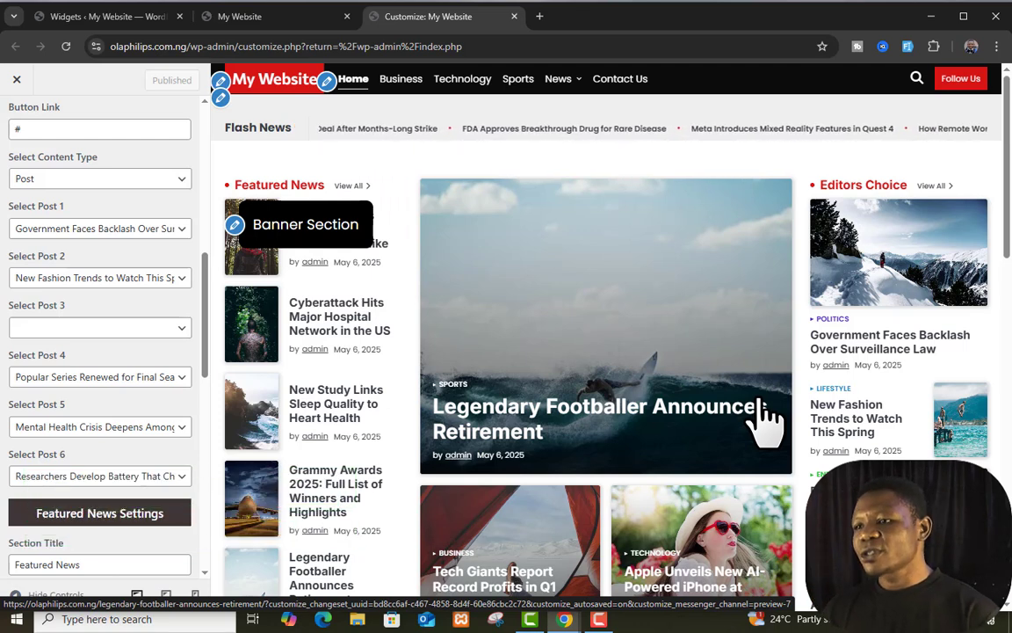
# - Look over the live front page from the banner down to the Technology section
pyautogui.click(238, 19)
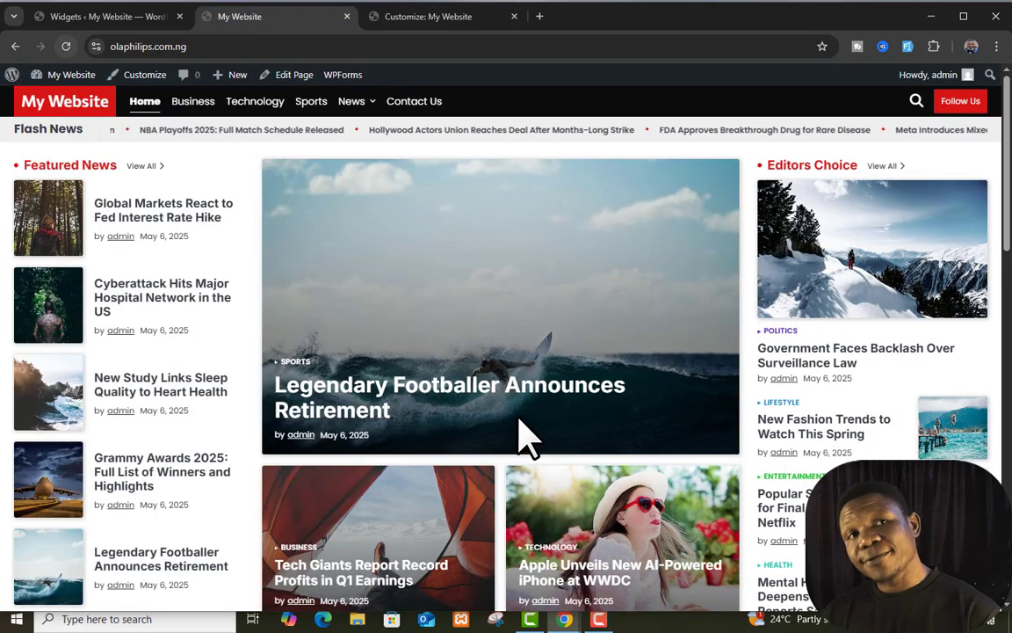
pyautogui.scroll(-10, 519, 445)
pyautogui.scroll(3, 520, 445)
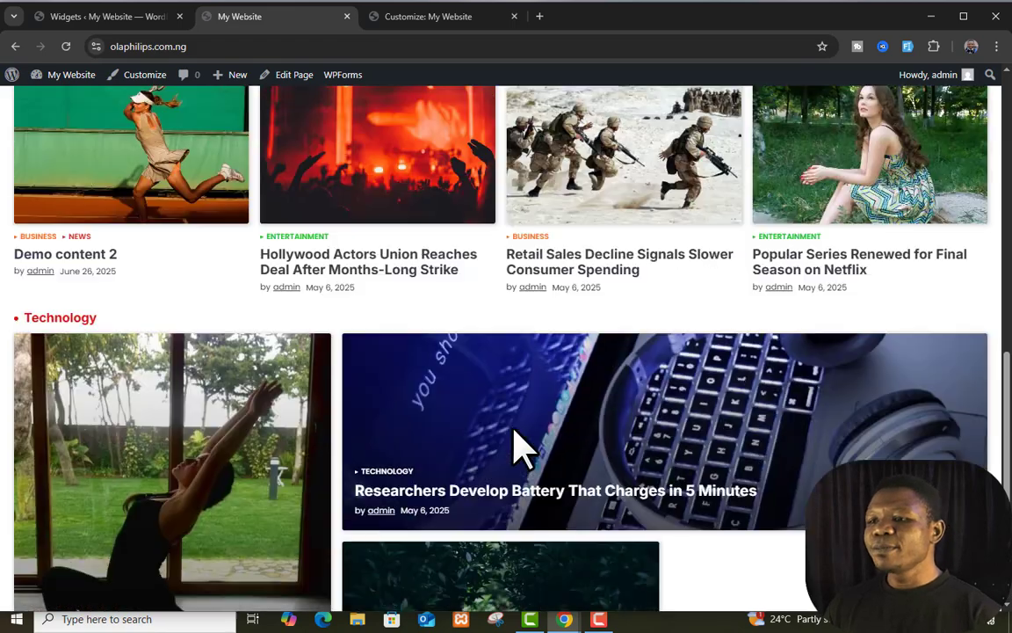
pyautogui.scroll(10, 520, 445)
# - On the Widgets page, collapse the Technology widget and add an Ascendoor Grid List Posts Widget to the Secondary Widgets Area
pyautogui.click(101, 17)
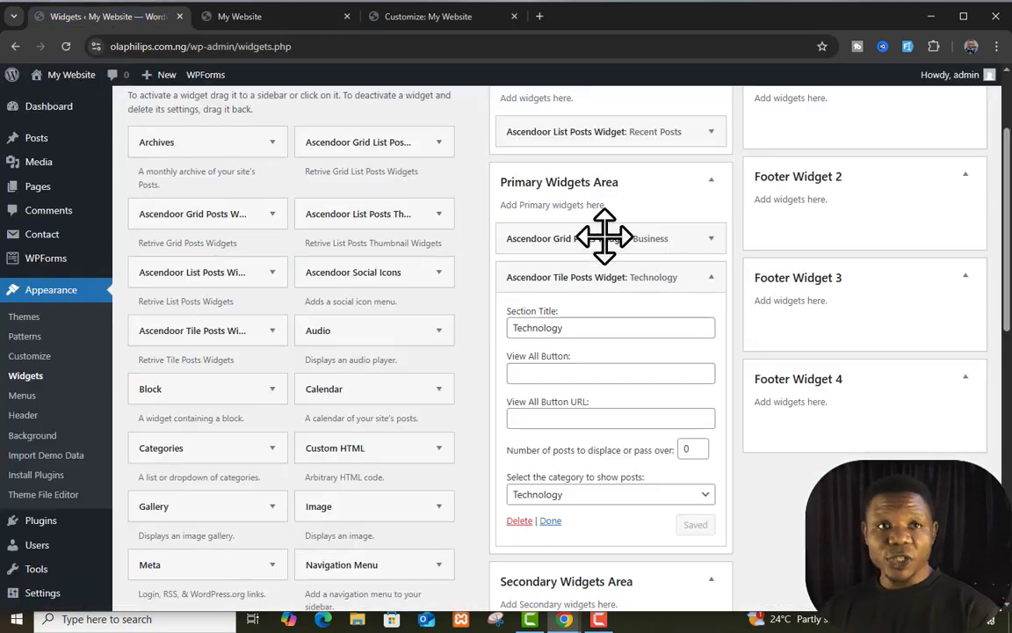
pyautogui.click(711, 277)
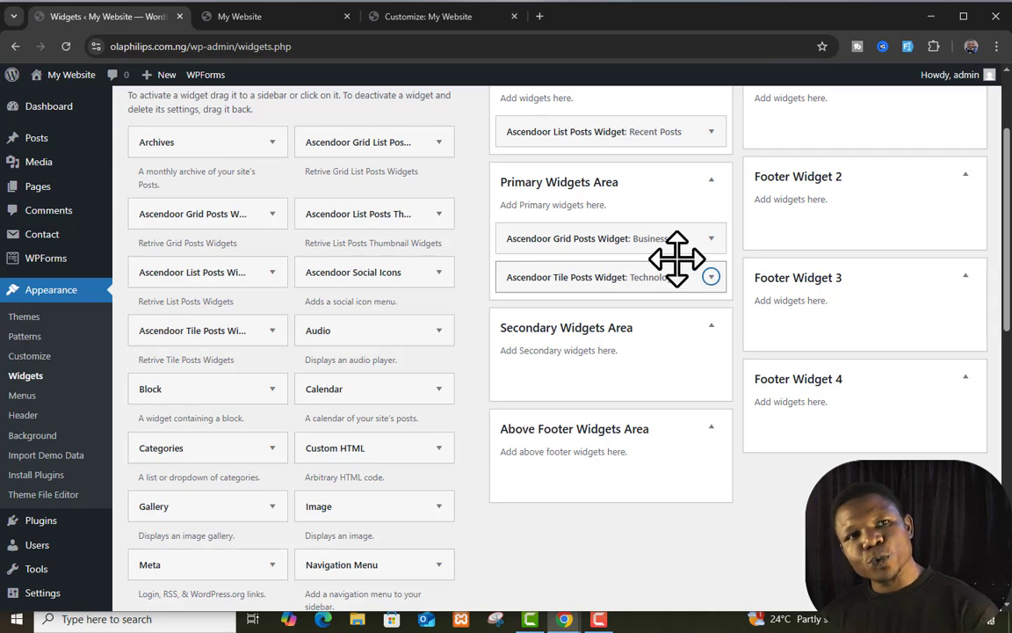
pyautogui.scroll(2, 674, 256)
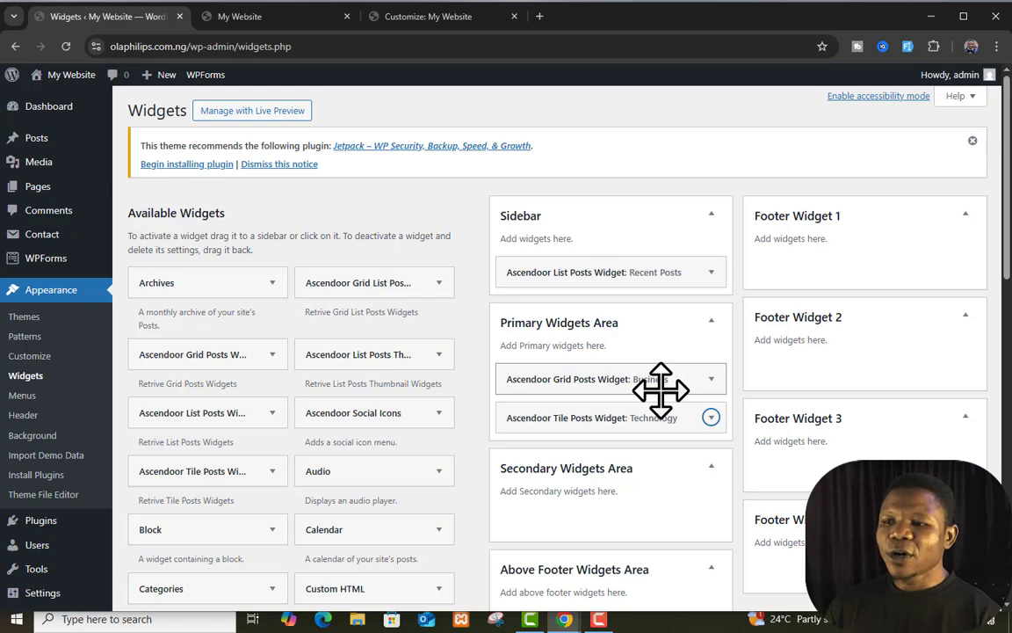
pyautogui.scroll(-2, 660, 389)
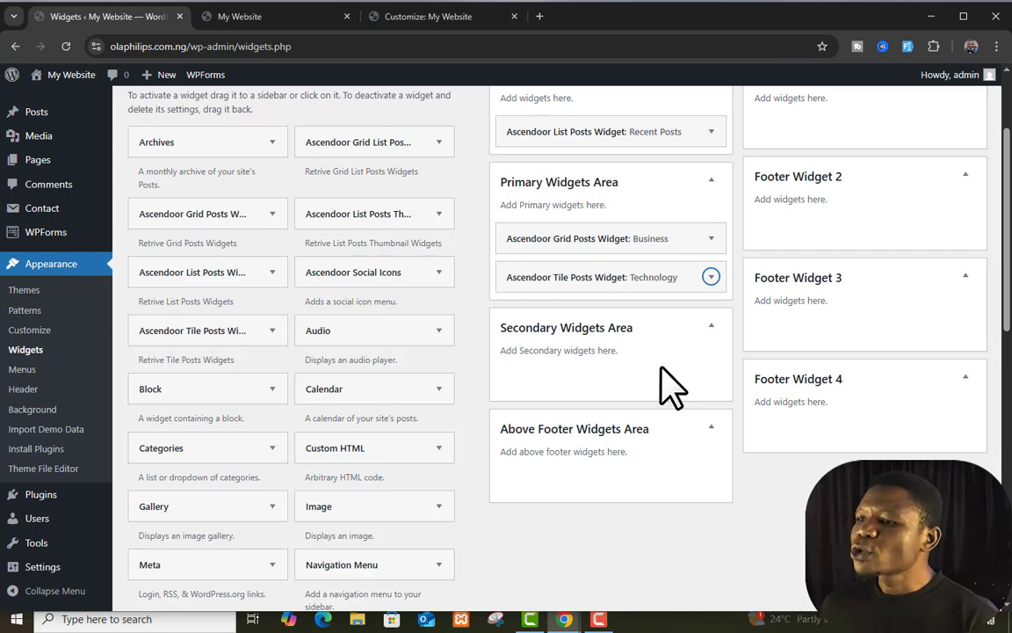
pyautogui.scroll(2, 355, 311)
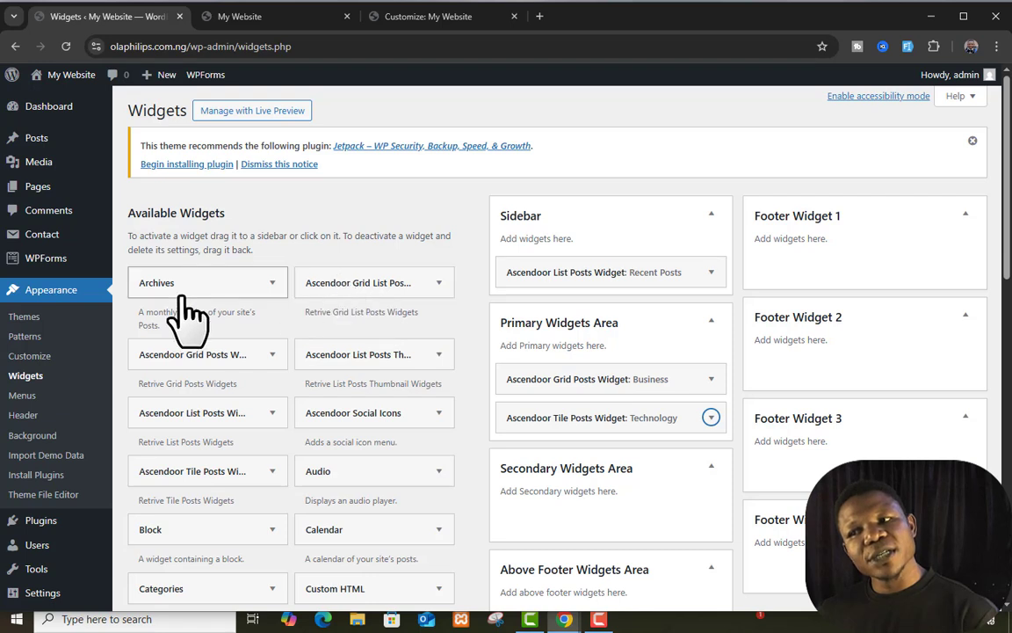
pyautogui.click(413, 290)
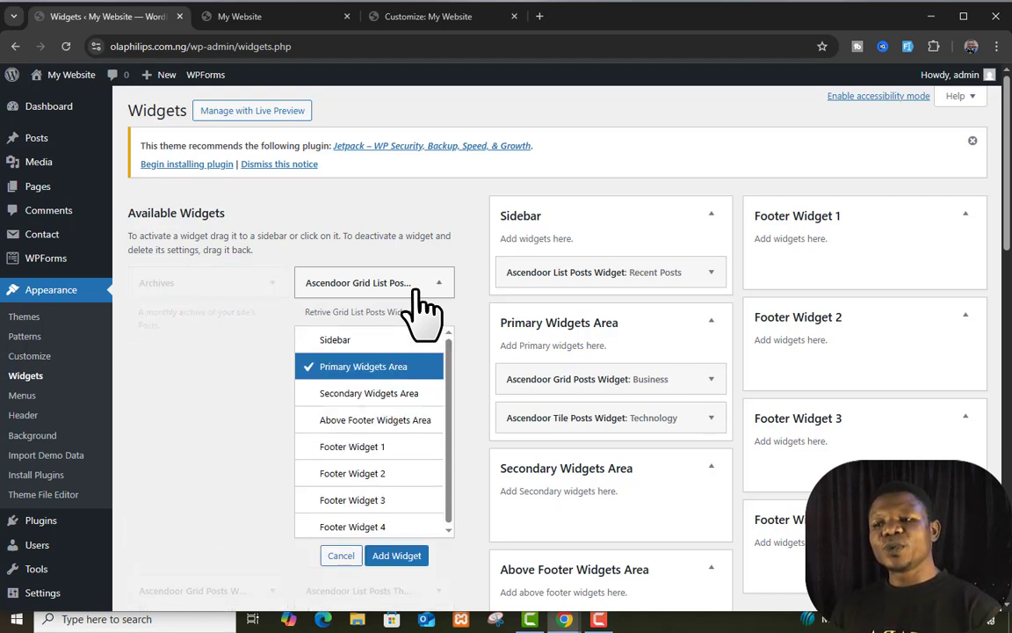
pyautogui.click(380, 397)
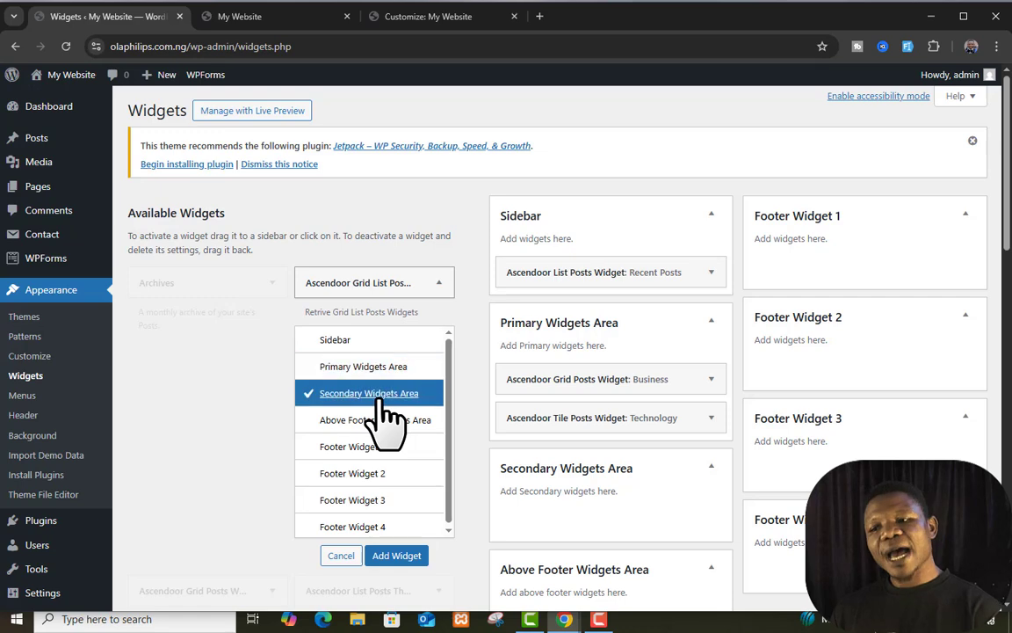
pyautogui.click(406, 555)
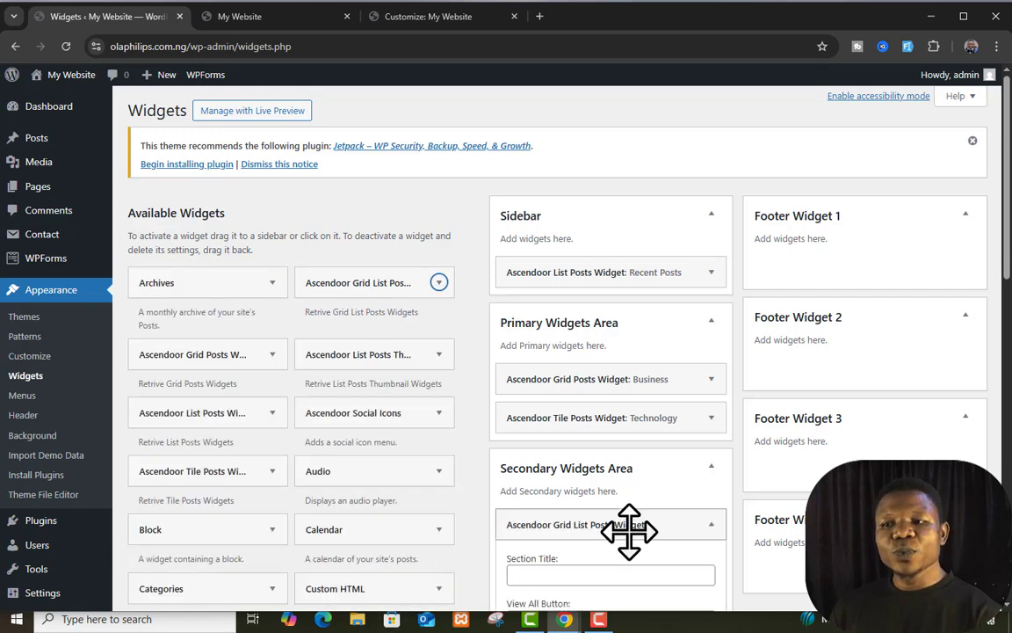
# - Set the Grid List Posts Widget's category to Sports and its section title to Sport, and save the widget
pyautogui.scroll(-4, 628, 534)
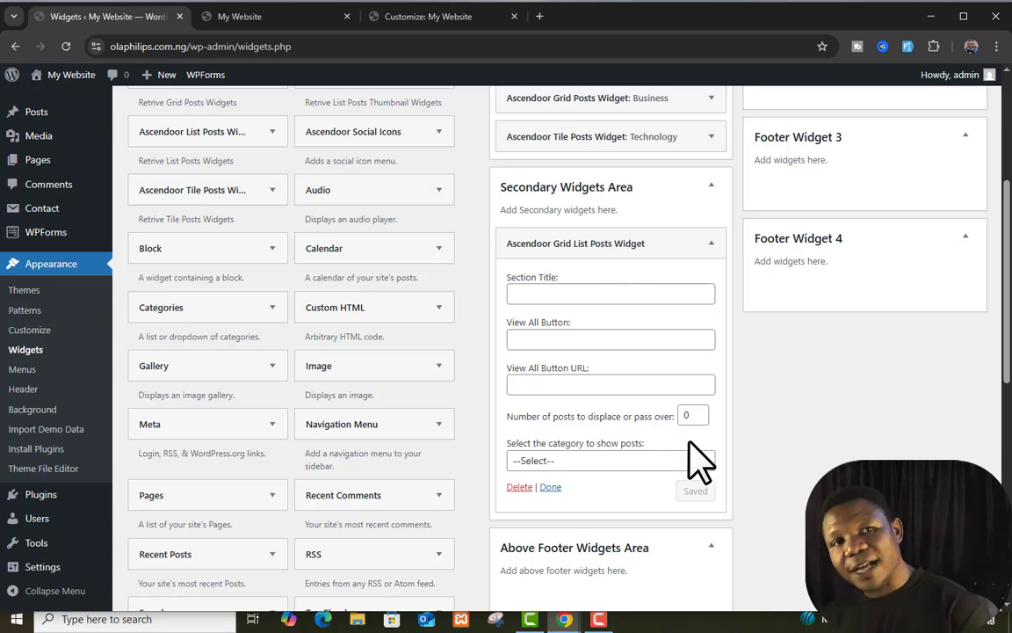
pyautogui.click(700, 460)
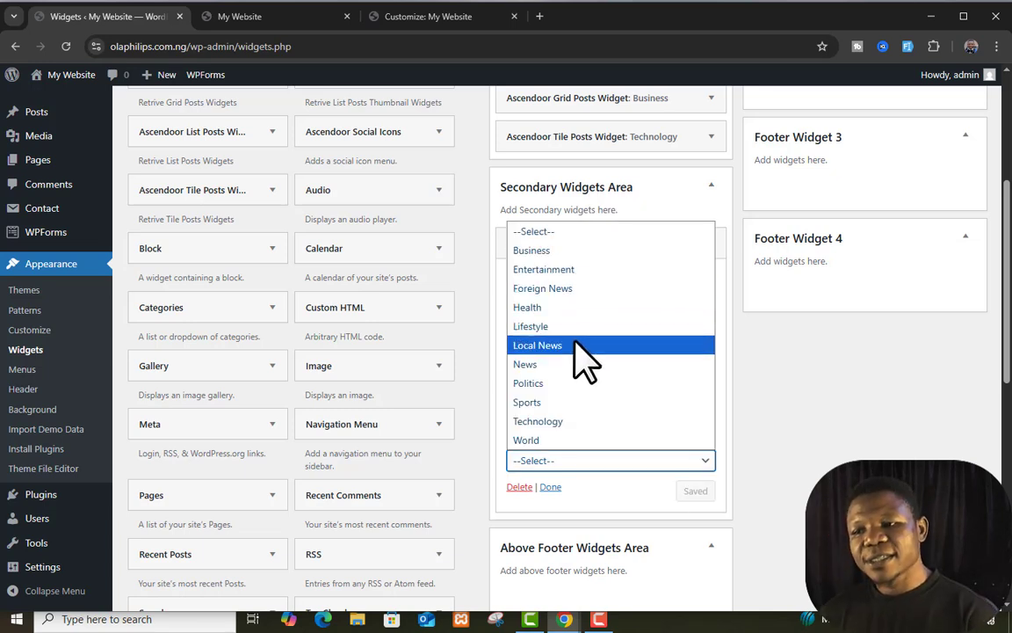
pyautogui.click(566, 402)
pyautogui.click(638, 295)
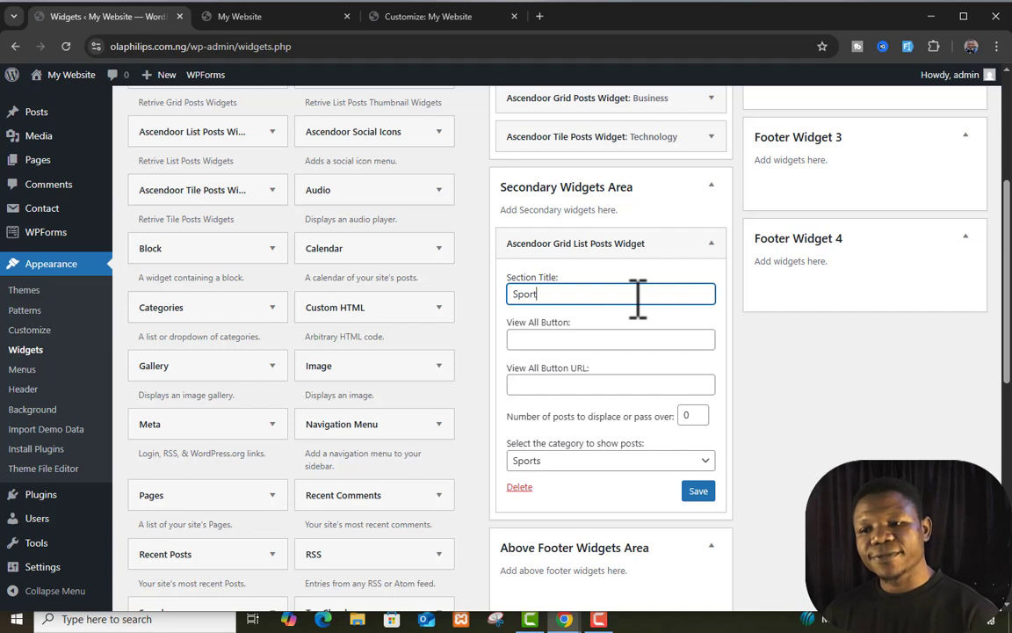
pyautogui.click(703, 490)
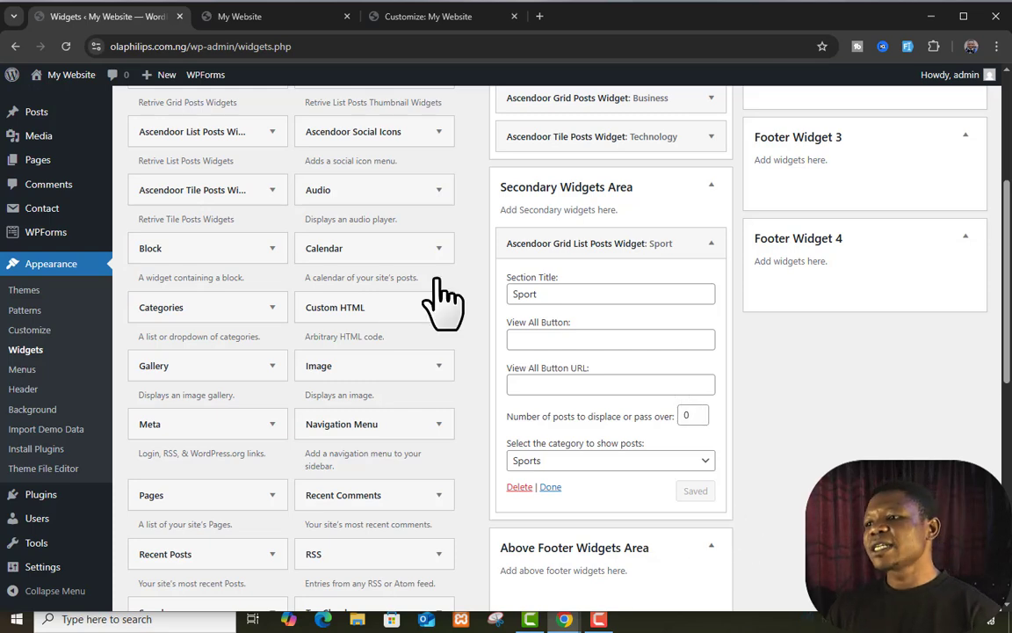
# - Reload the live front page and examine how the Sport section sits beside the Business and Technology sections
pyautogui.click(264, 16)
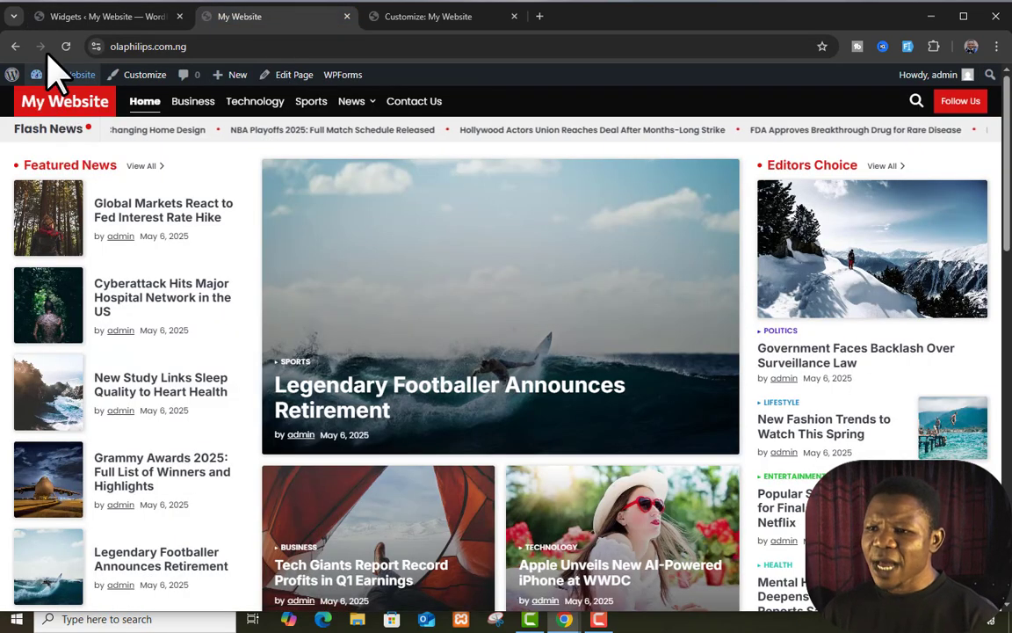
pyautogui.click(66, 45)
pyautogui.click(104, 19)
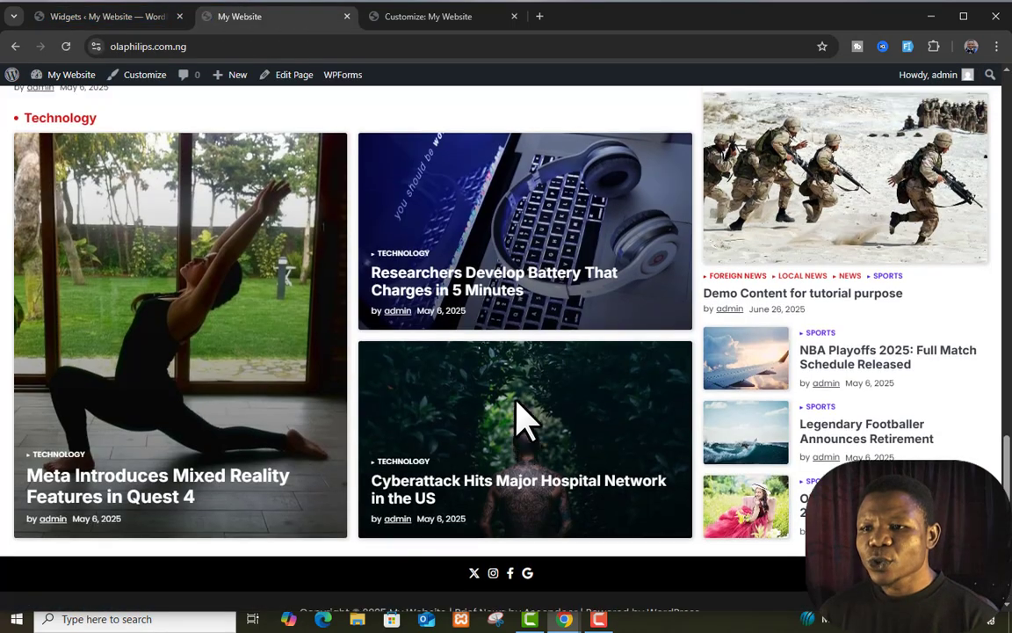
pyautogui.scroll(2, 520, 417)
pyautogui.scroll(5, 518, 420)
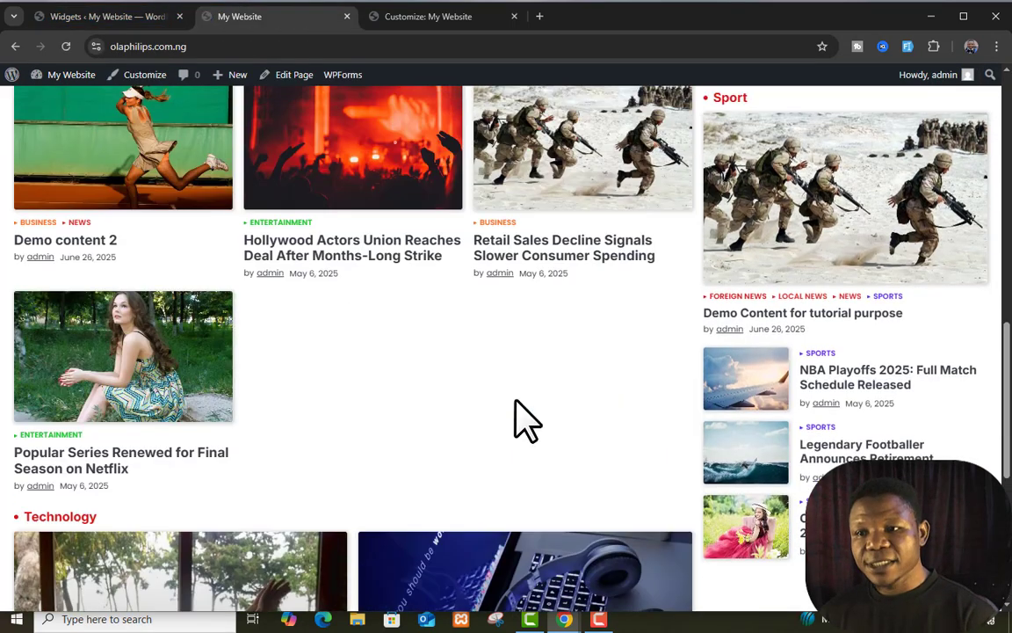
pyautogui.scroll(3, 695, 413)
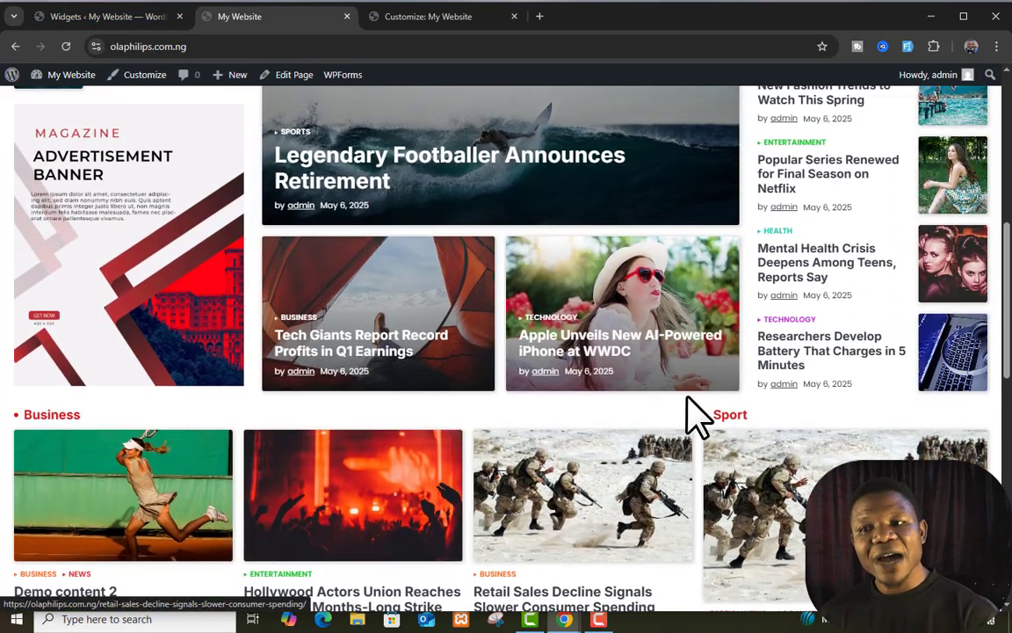
pyautogui.scroll(-4, 696, 422)
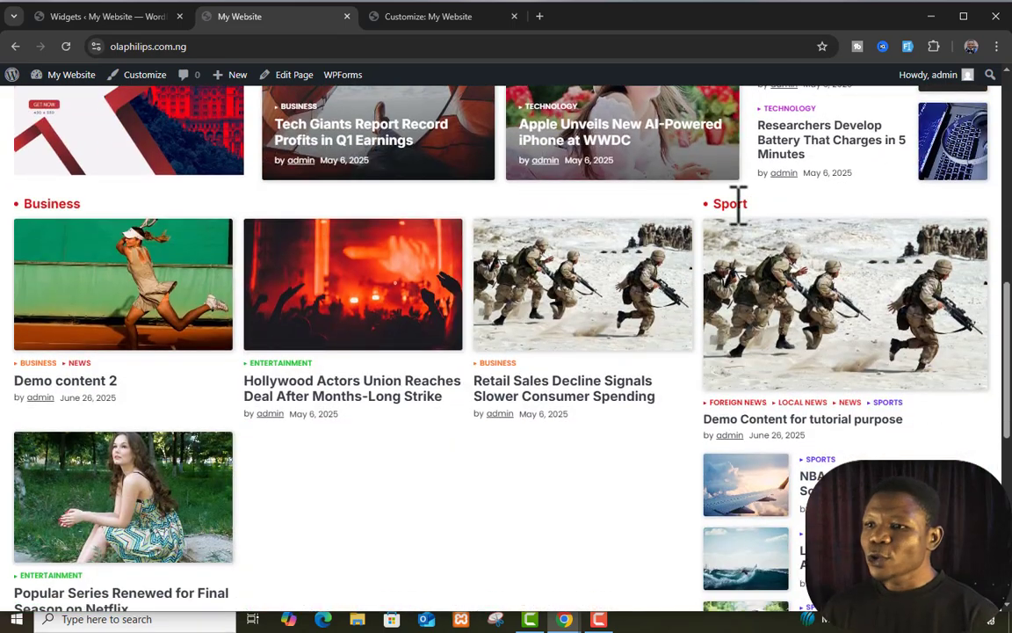
pyautogui.scroll(3, 429, 361)
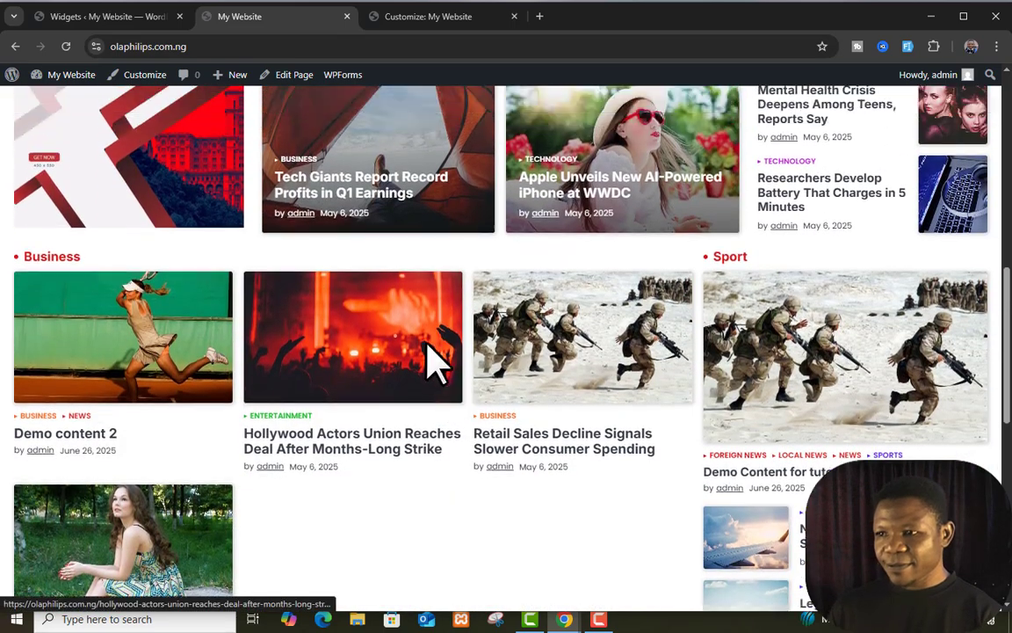
pyautogui.scroll(-4, 369, 400)
pyautogui.scroll(-1, 263, 387)
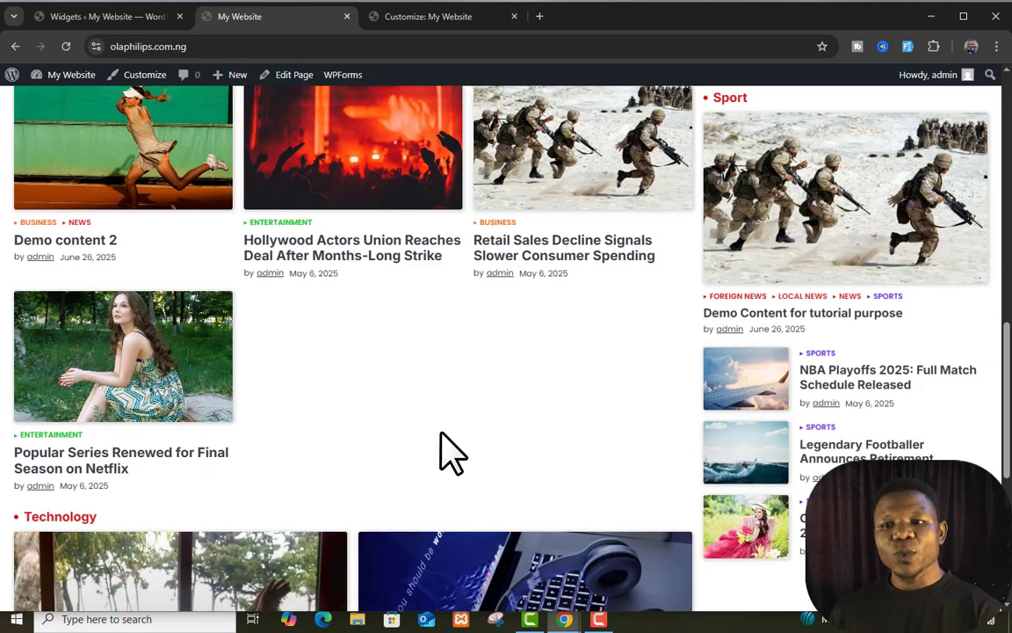
pyautogui.scroll(-2, 503, 417)
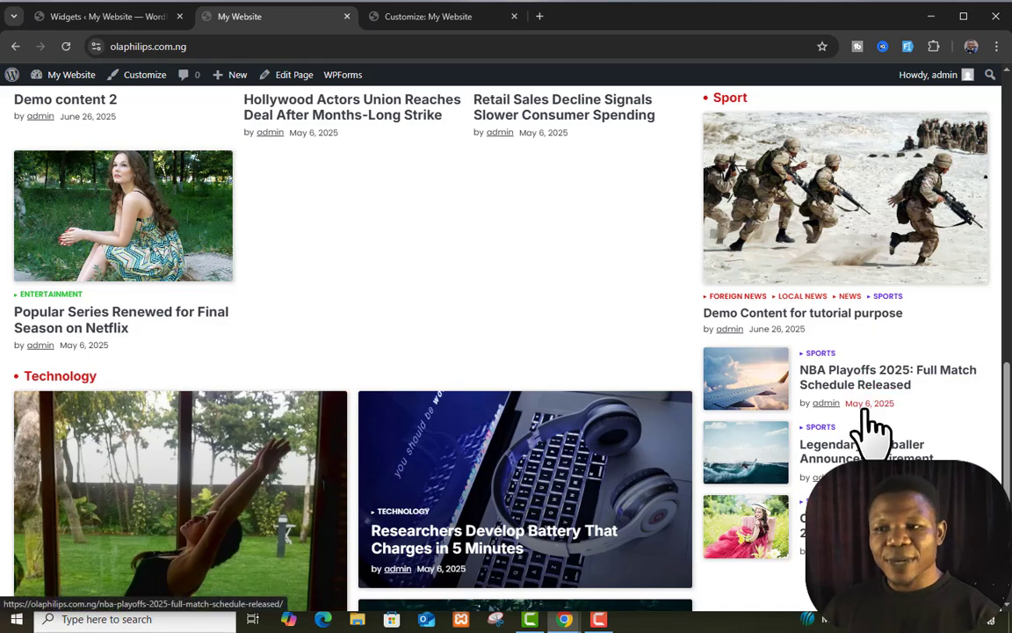
pyautogui.scroll(5, 870, 427)
pyautogui.scroll(3, 757, 437)
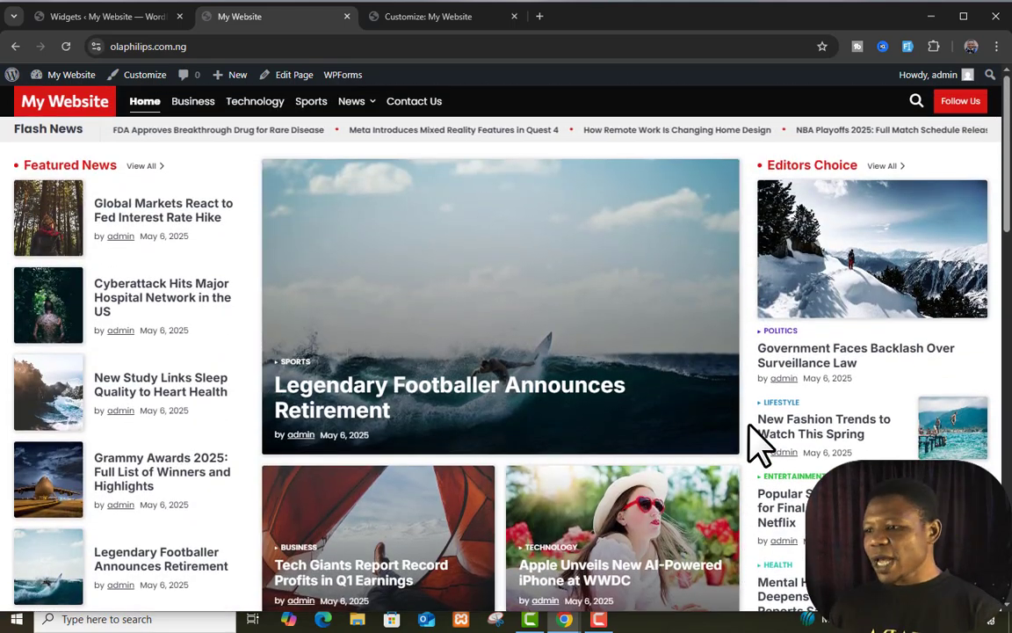
# - On the Widgets page, collapse the Sport widget and add a Recent Posts widget to the Footer Widget 1 area
pyautogui.scroll(-10, 757, 437)
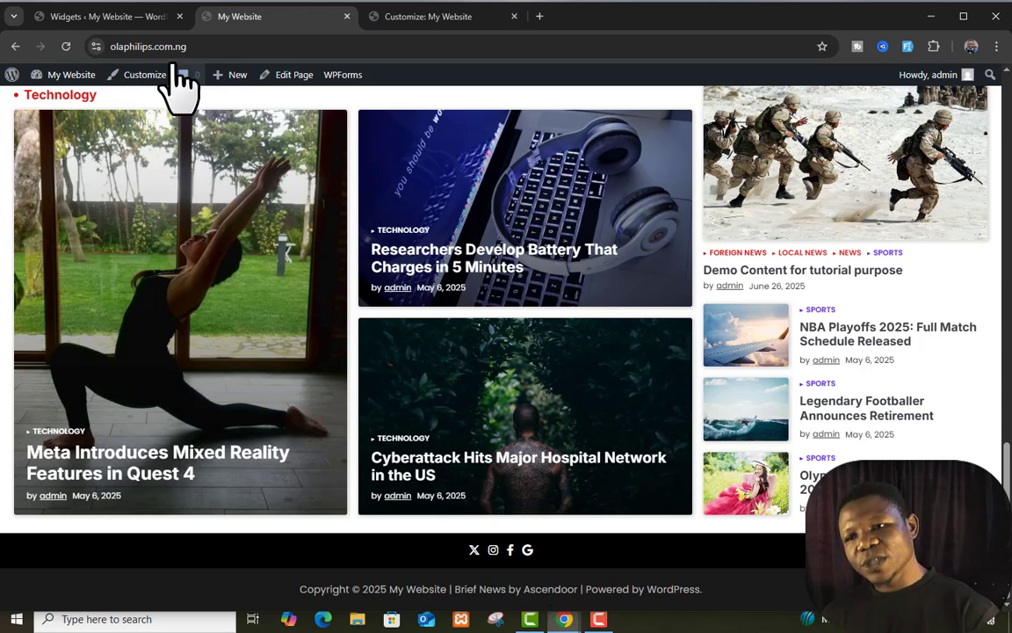
pyautogui.click(118, 18)
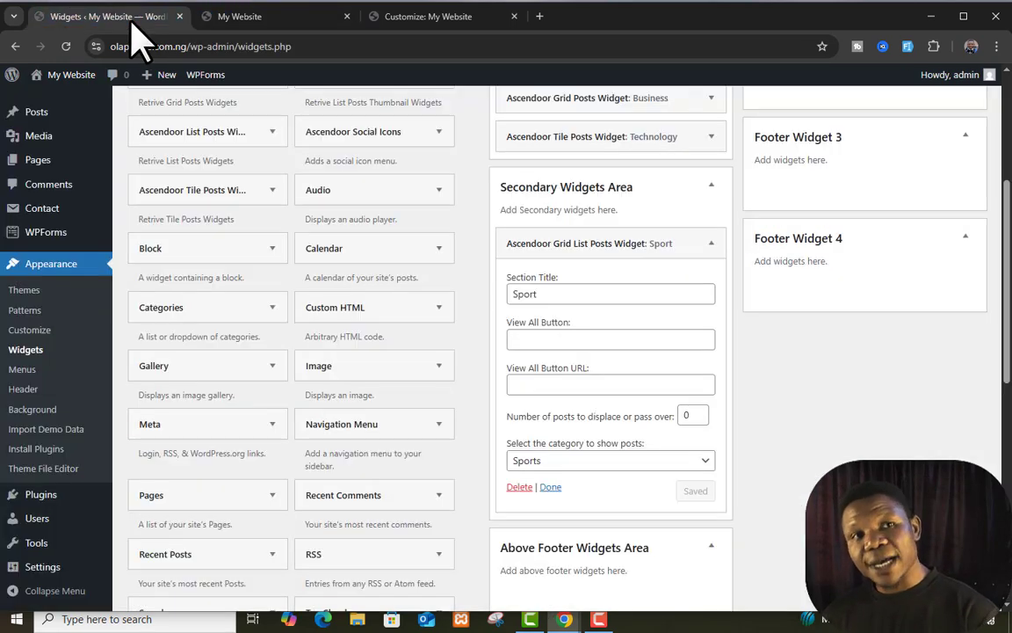
pyautogui.click(711, 244)
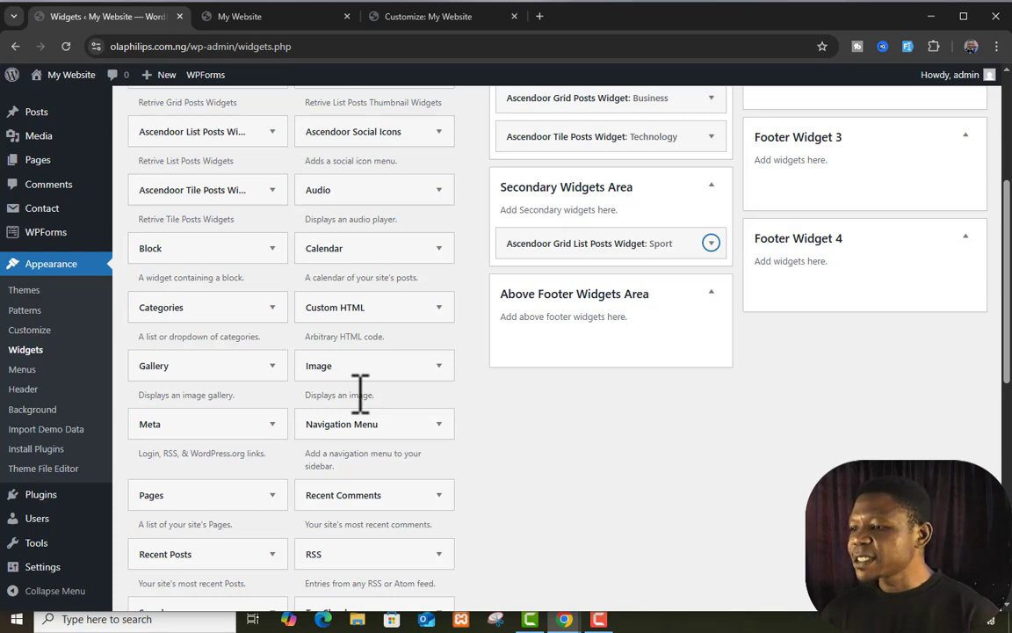
pyautogui.scroll(1, 360, 387)
pyautogui.scroll(-4, 343, 451)
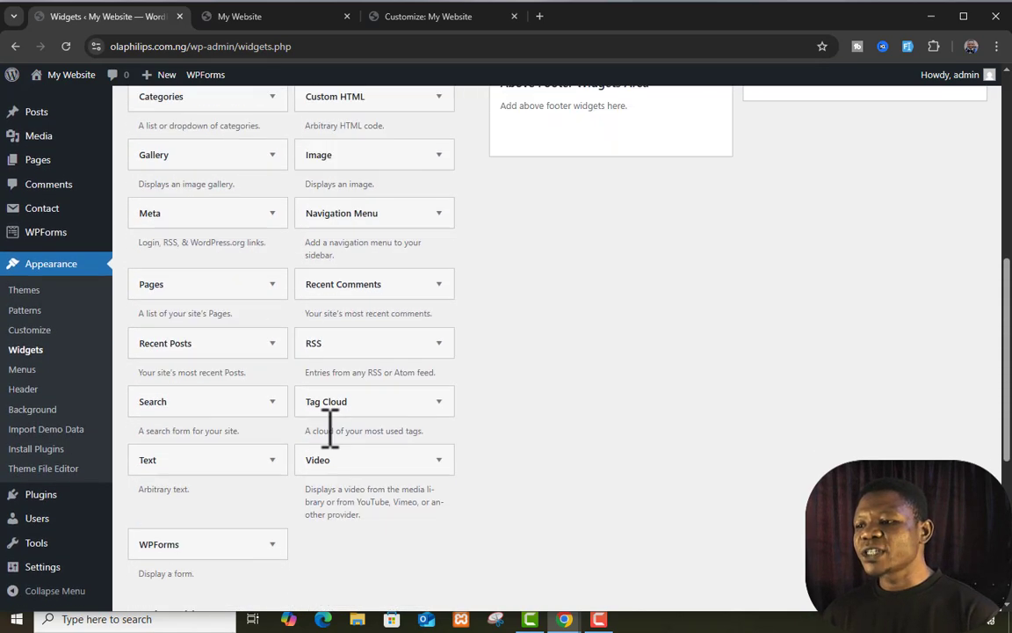
pyautogui.click(272, 344)
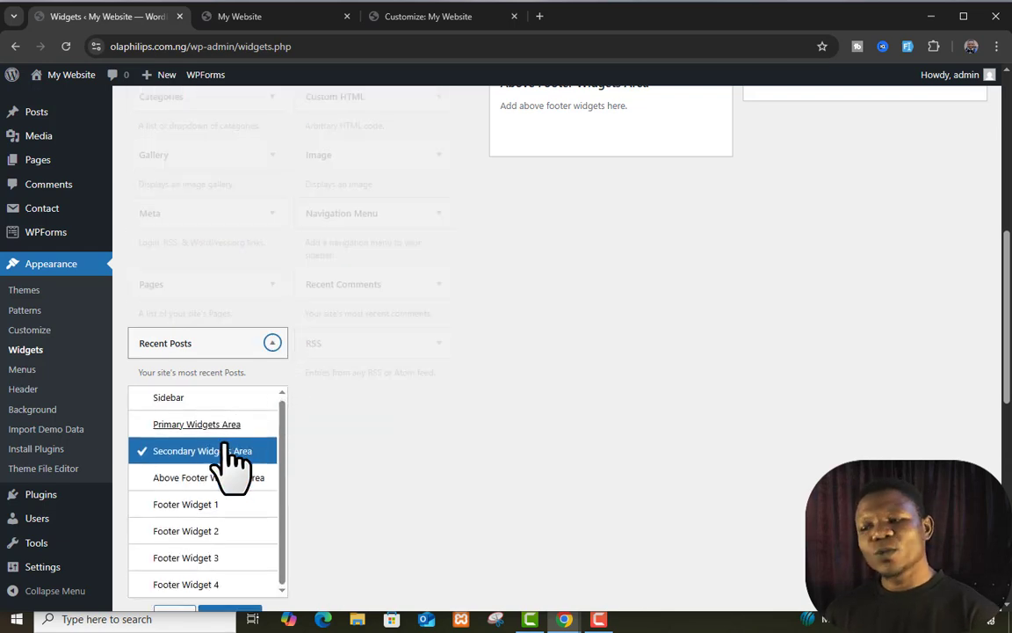
pyautogui.click(204, 506)
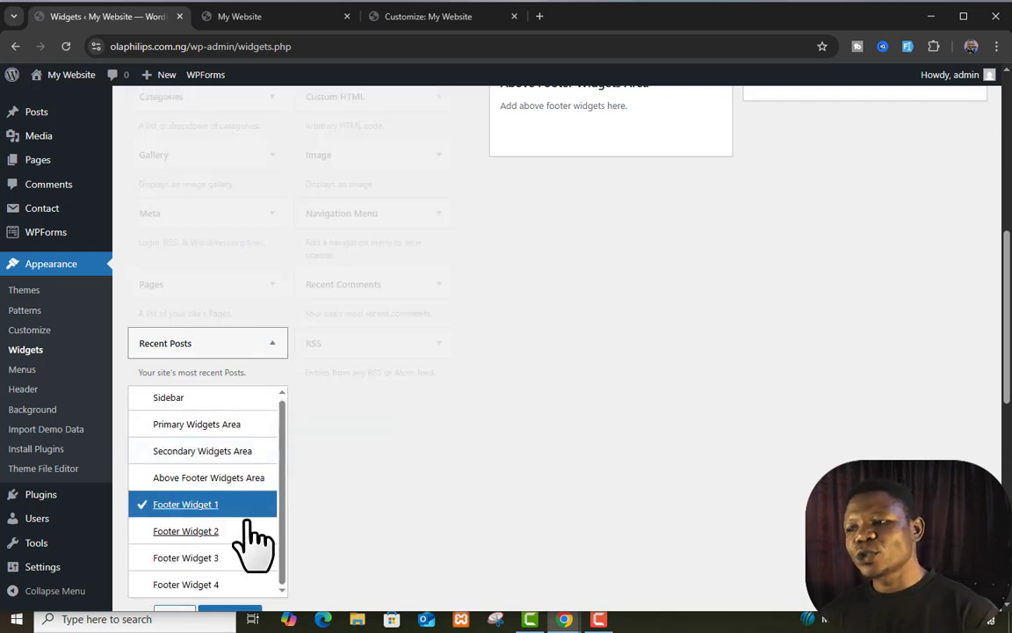
pyautogui.scroll(-2, 253, 545)
pyautogui.click(231, 406)
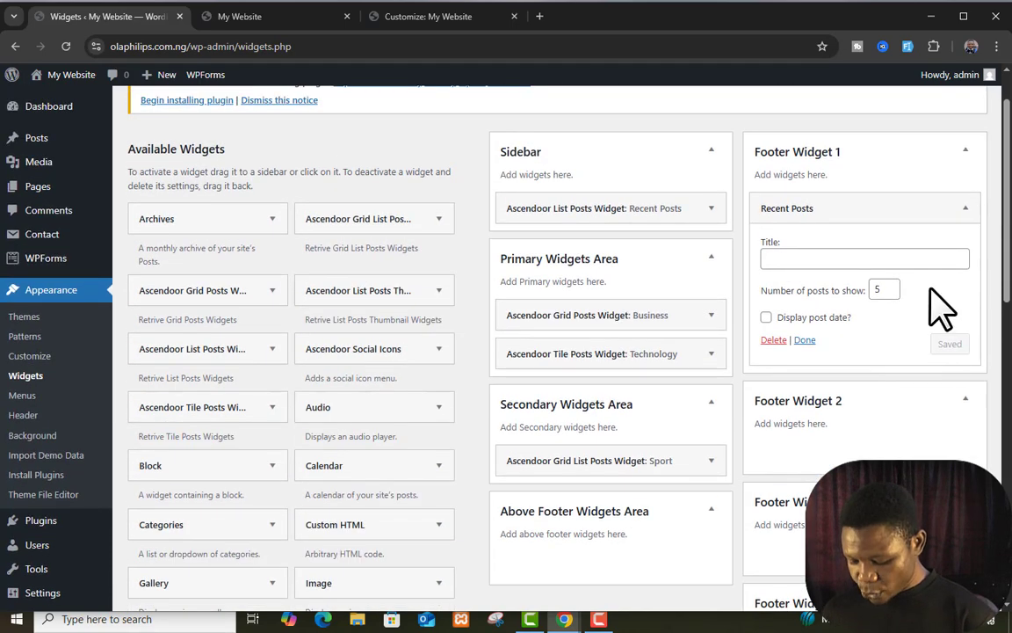
# - Set the title of the Recent Posts widget in Footer Widget 1 to Recent Post and save the widget
pyautogui.click(881, 257)
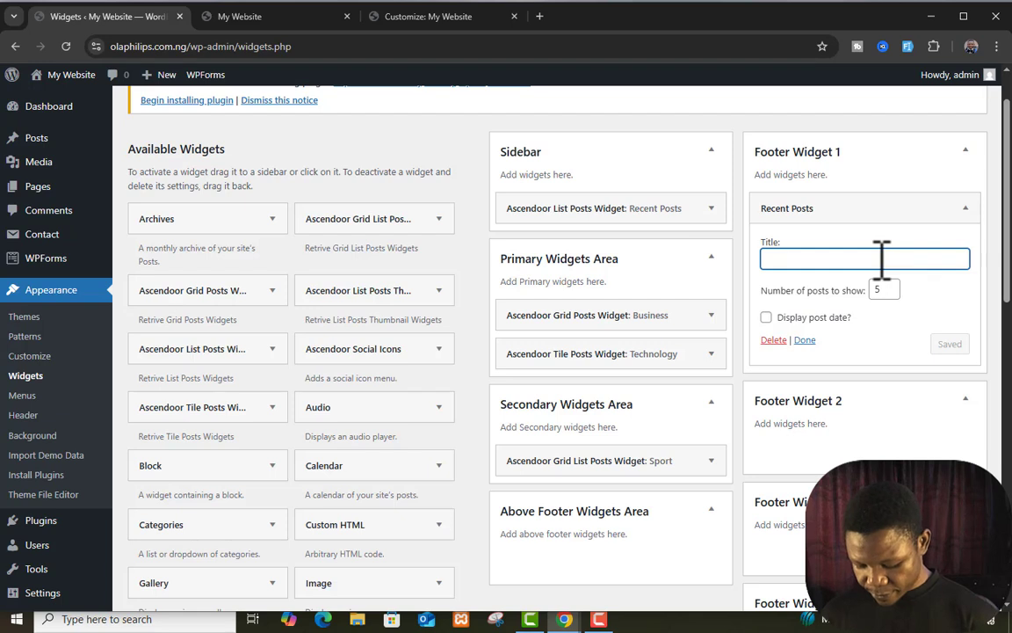
pyautogui.write('Recent Post')
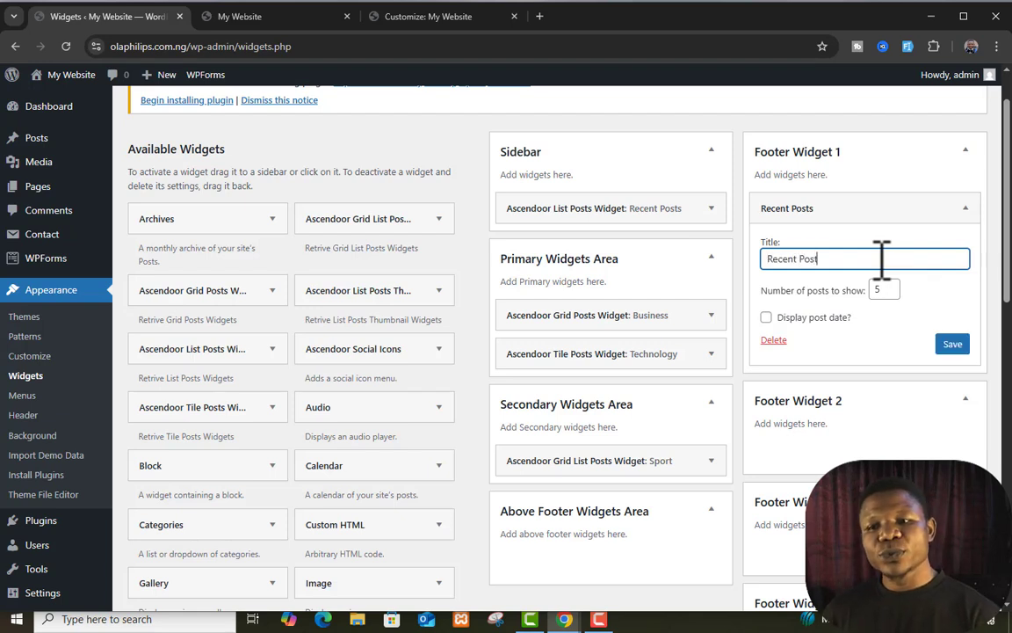
pyautogui.click(954, 345)
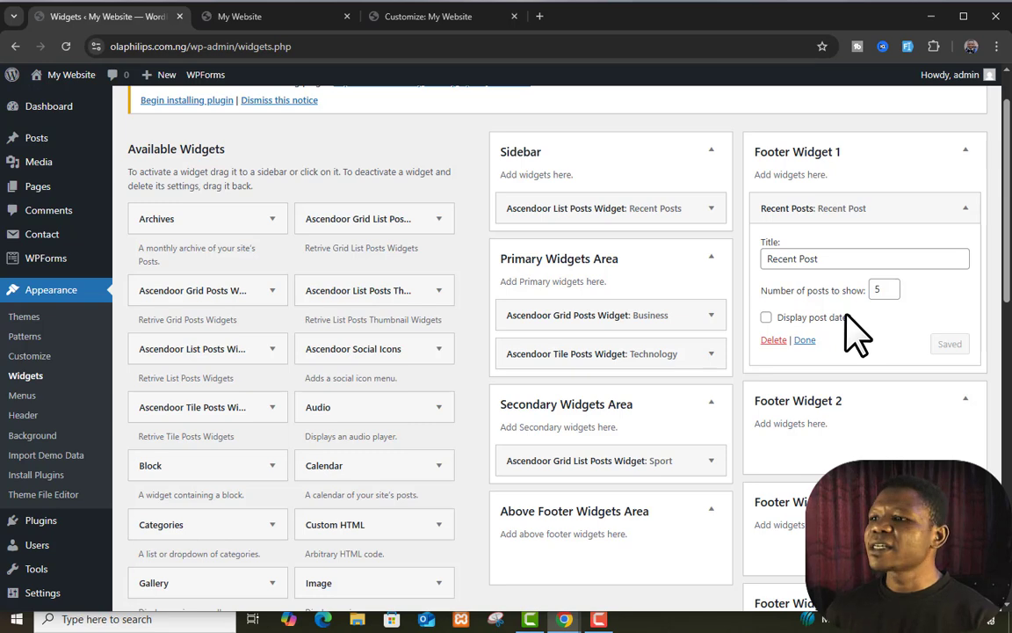
# - Reload the live front page and examine the Recent Post list in the footer
pyautogui.click(239, 17)
pyautogui.press('F5')
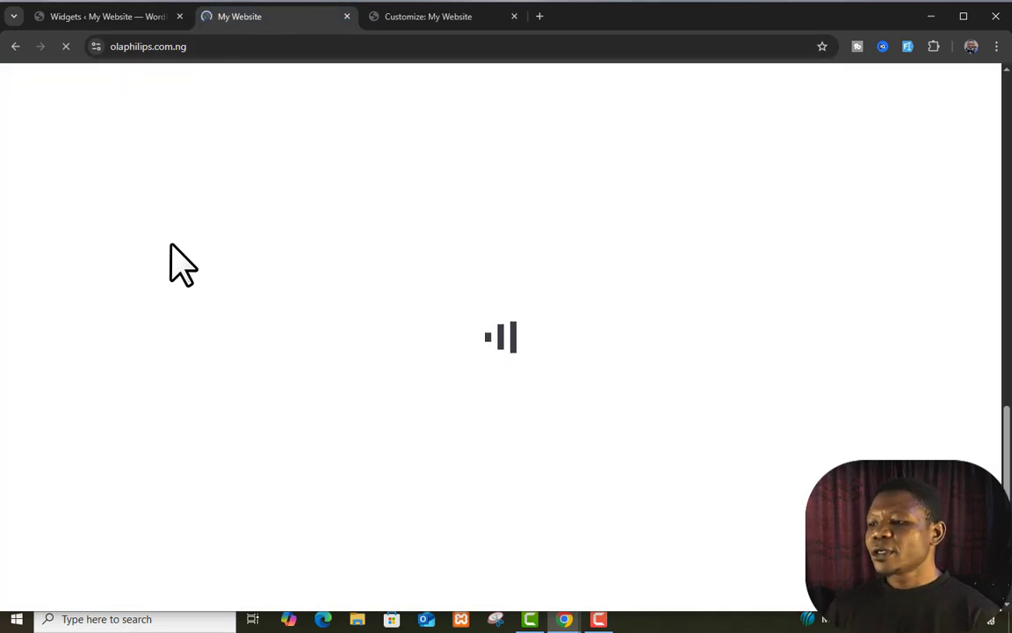
pyautogui.scroll(-3, 326, 307)
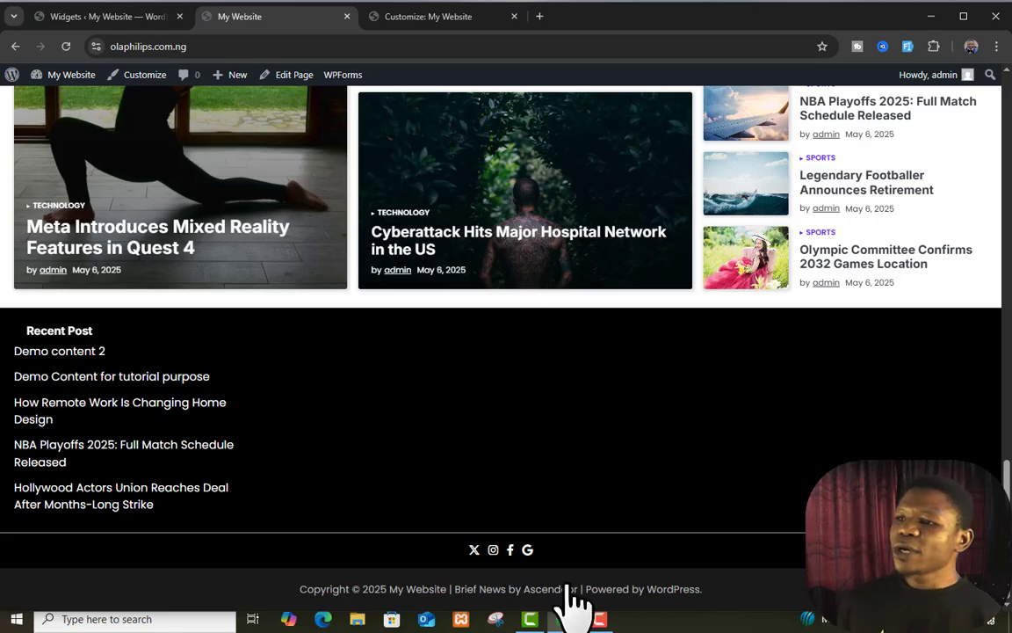
# - Look over the whole live front page from the banner through the Sport and Technology sections to the footer
pyautogui.scroll(15, 661, 506)
pyautogui.scroll(2, 662, 506)
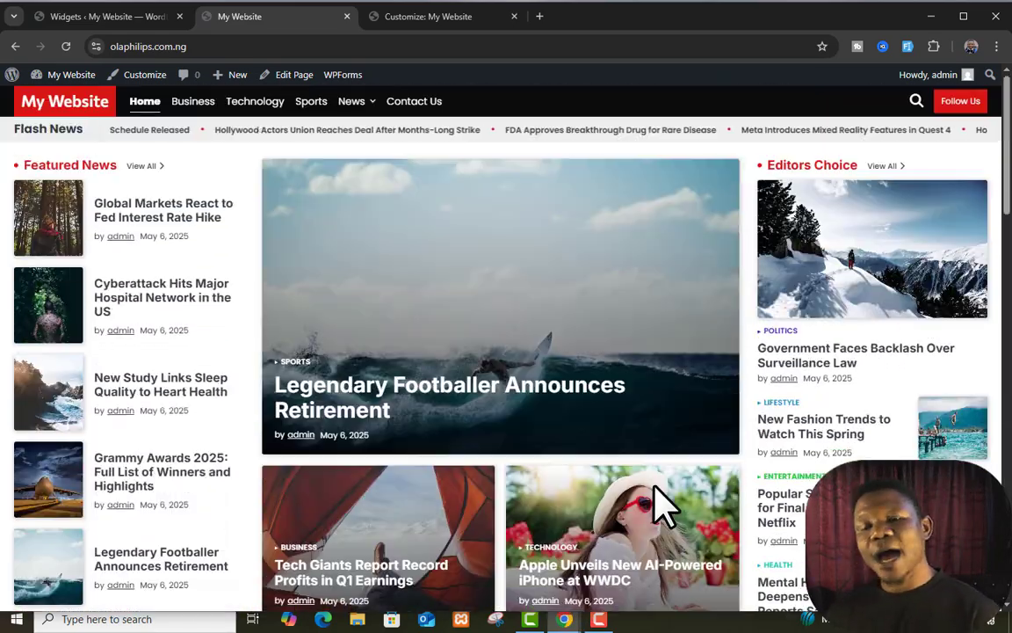
pyautogui.scroll(-17, 661, 506)
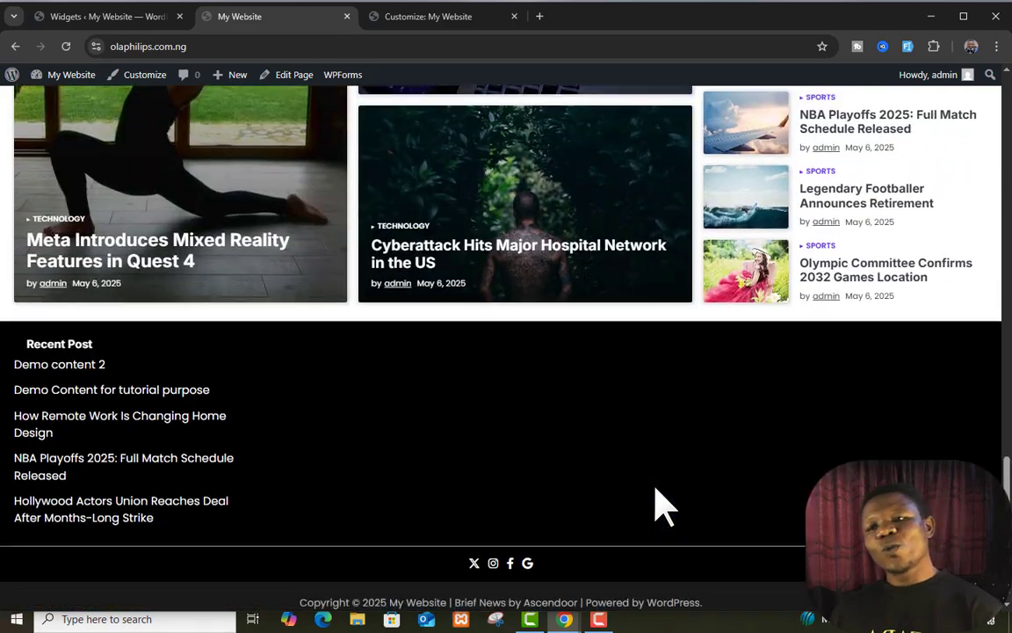
pyautogui.scroll(17, 661, 506)
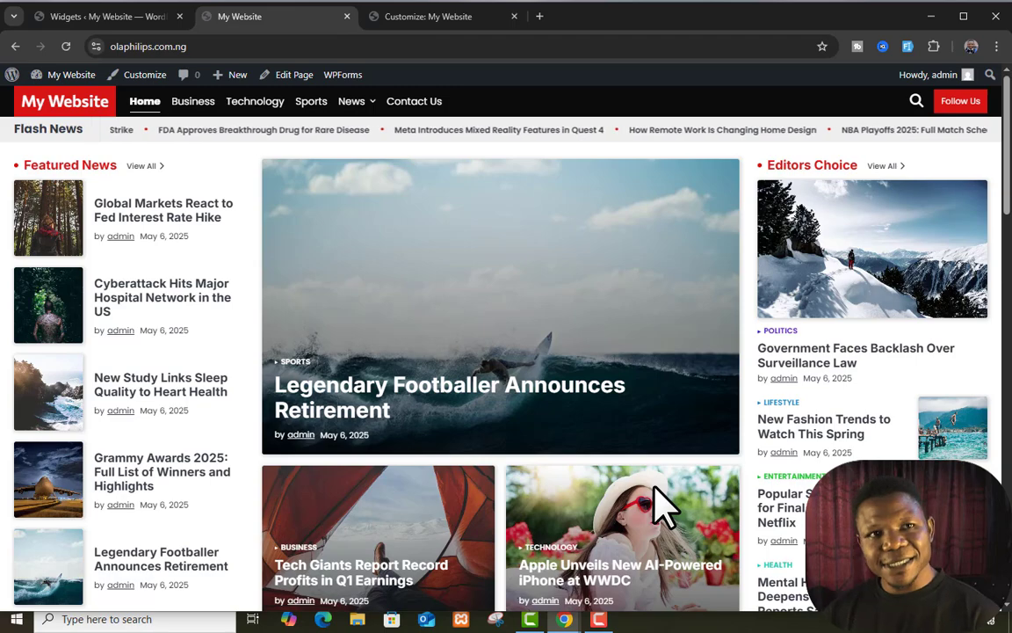
pyautogui.scroll(-8, 657, 496)
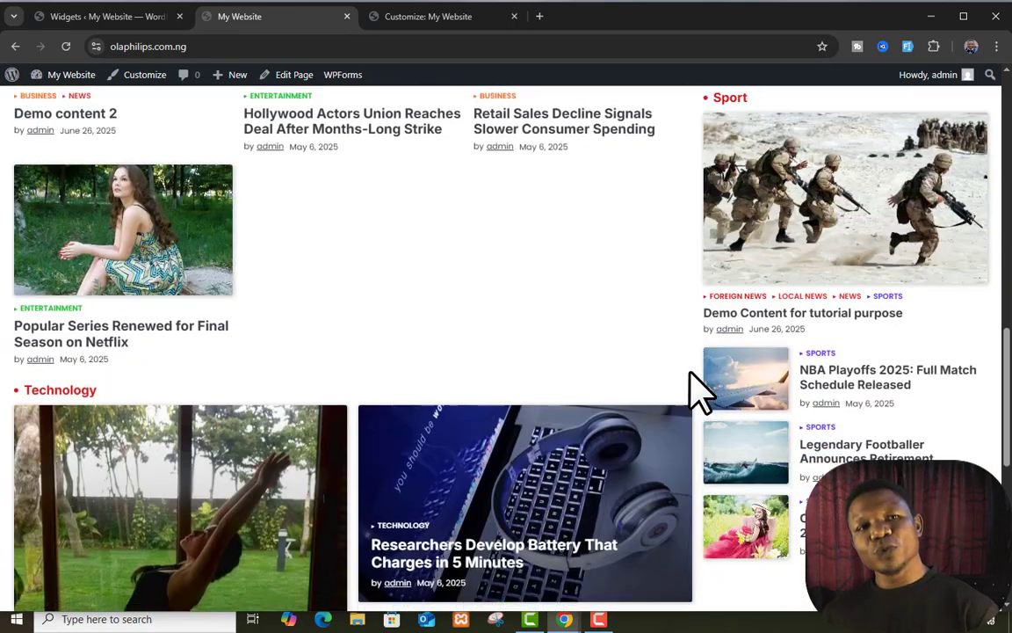
pyautogui.scroll(-4, 698, 387)
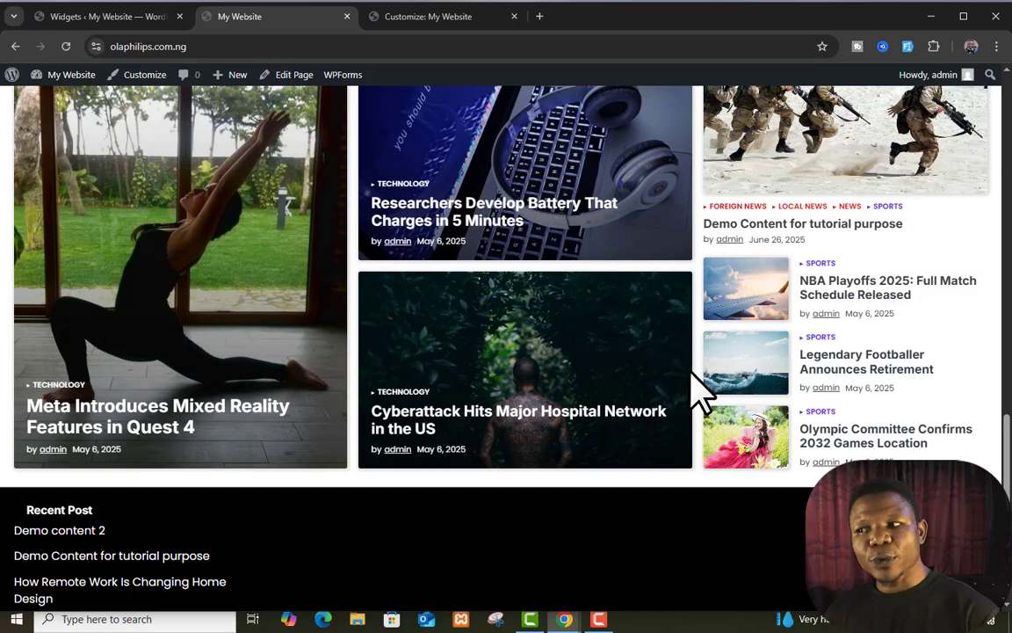
# - Review the widget areas and the Customizer's banner settings, and return to the banner of the live front page
pyautogui.click(124, 16)
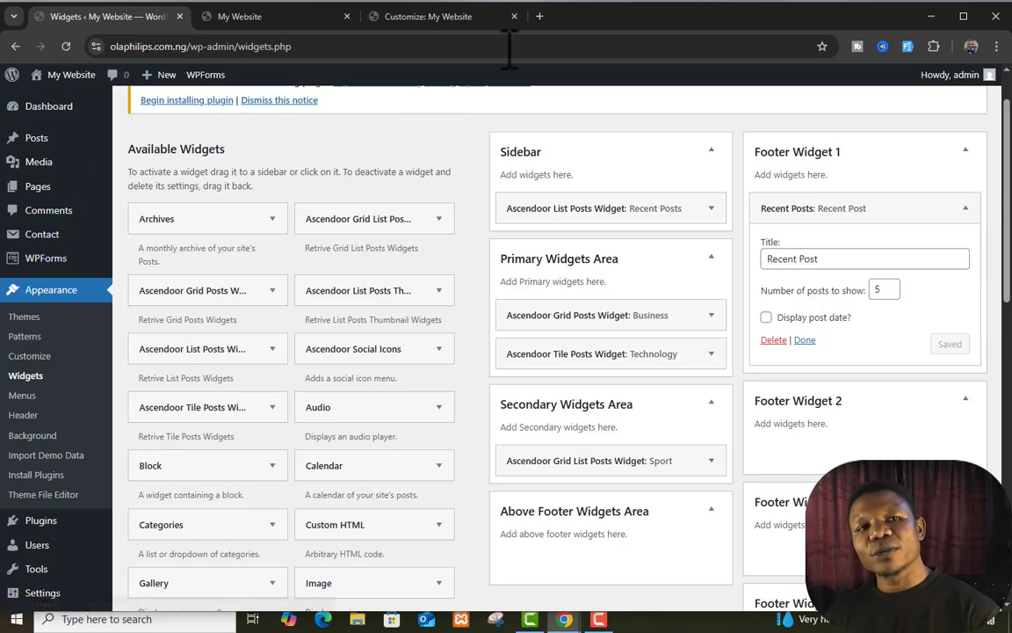
pyautogui.click(452, 18)
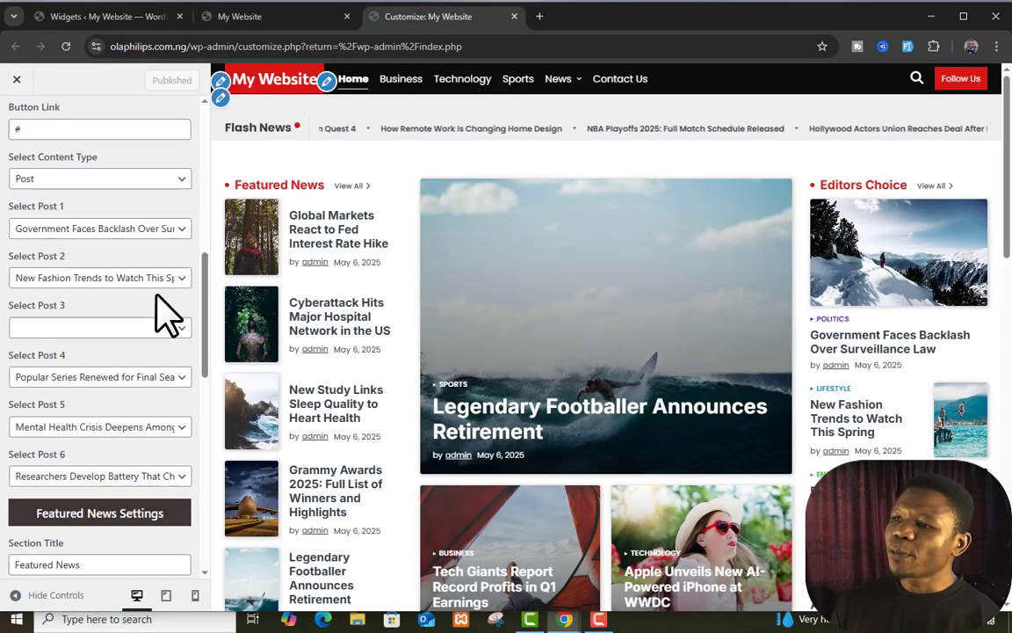
pyautogui.click(244, 19)
pyautogui.scroll(10, 558, 403)
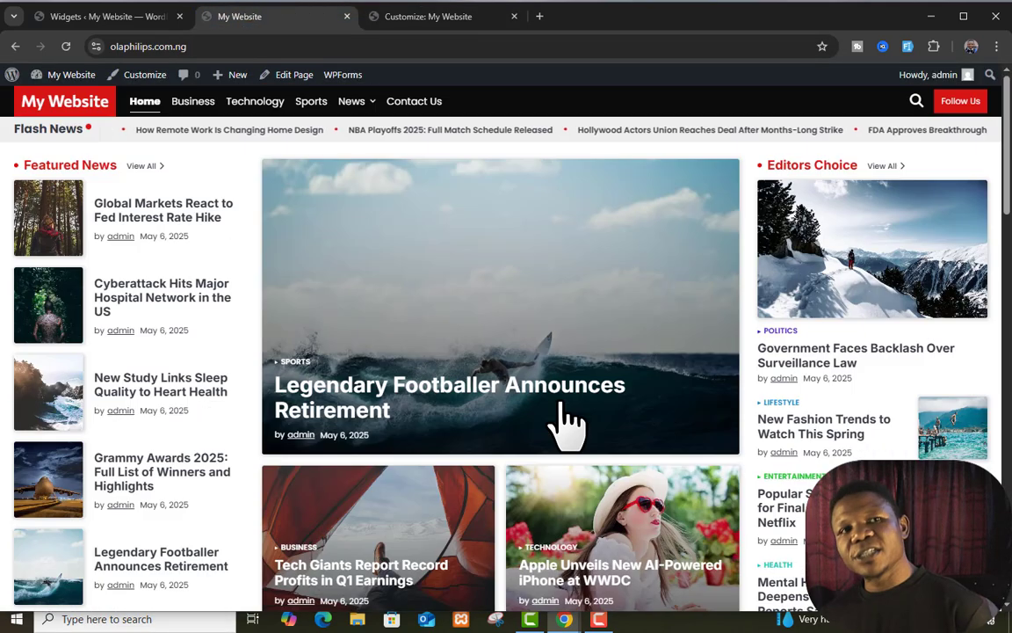